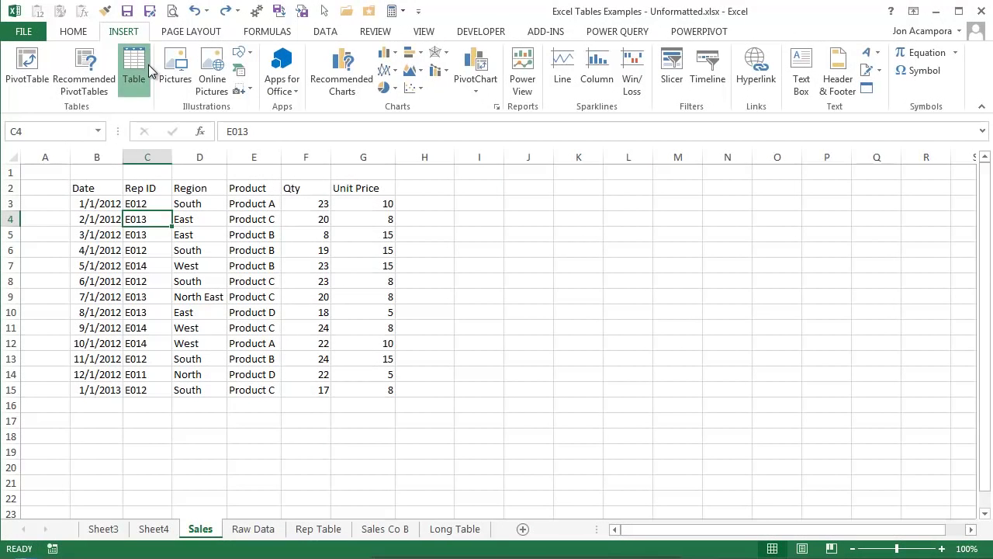
Step: Convert the sales data into a table and sort it by Qty, largest to smallest
{"action": "left_click", "coordinate": [148, 81]}
{"action": "key", "text": "Return"}
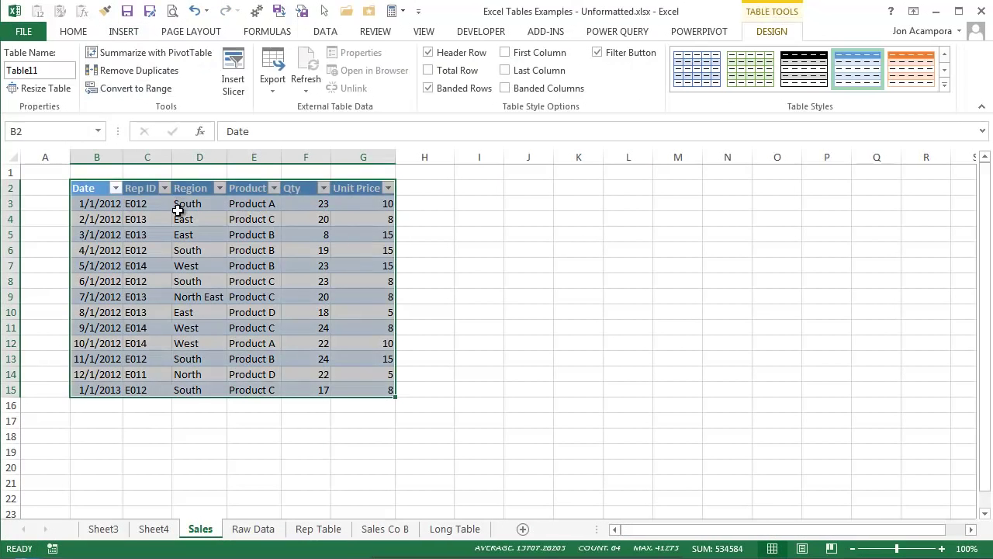
{"action": "left_click", "coordinate": [179, 211]}
{"action": "left_click", "coordinate": [944, 84]}
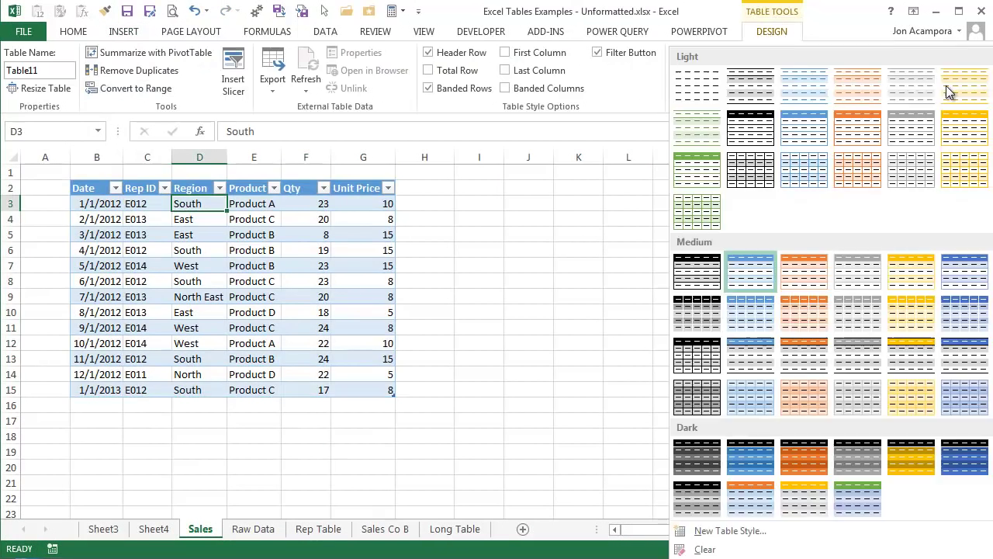
{"action": "left_click", "coordinate": [323, 188]}
{"action": "left_click", "coordinate": [323, 188]}
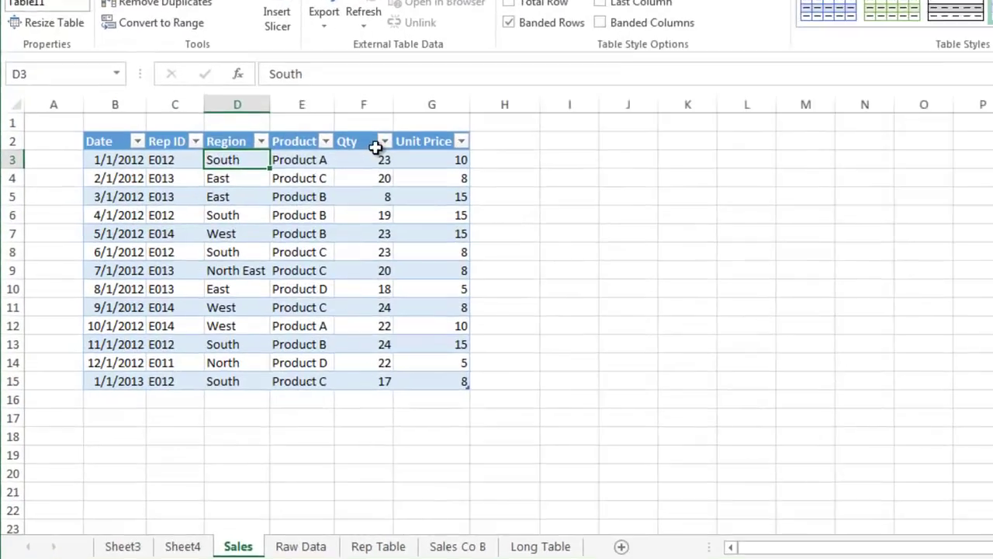
{"action": "left_click", "coordinate": [455, 115]}
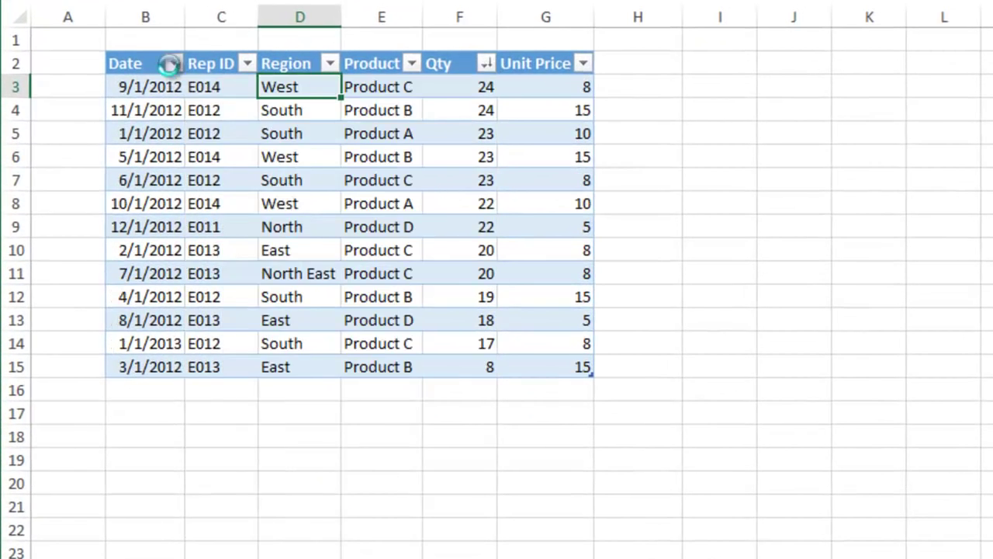
Step: Filter the Date column to exclude 2011 and add a Total row to the table
{"action": "left_click", "coordinate": [174, 63]}
{"action": "left_click", "coordinate": [68, 309]}
{"action": "left_click", "coordinate": [162, 506]}
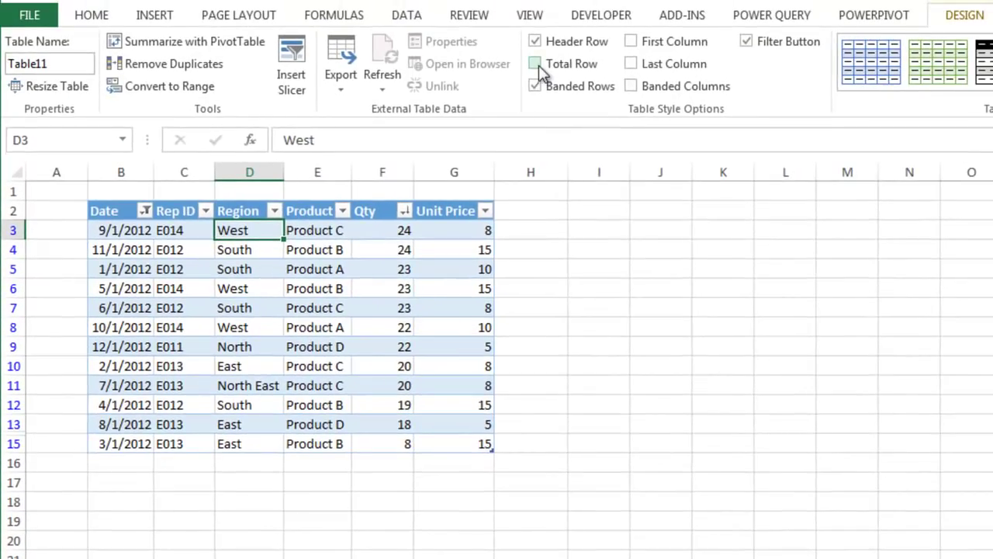
{"action": "left_click", "coordinate": [535, 64]}
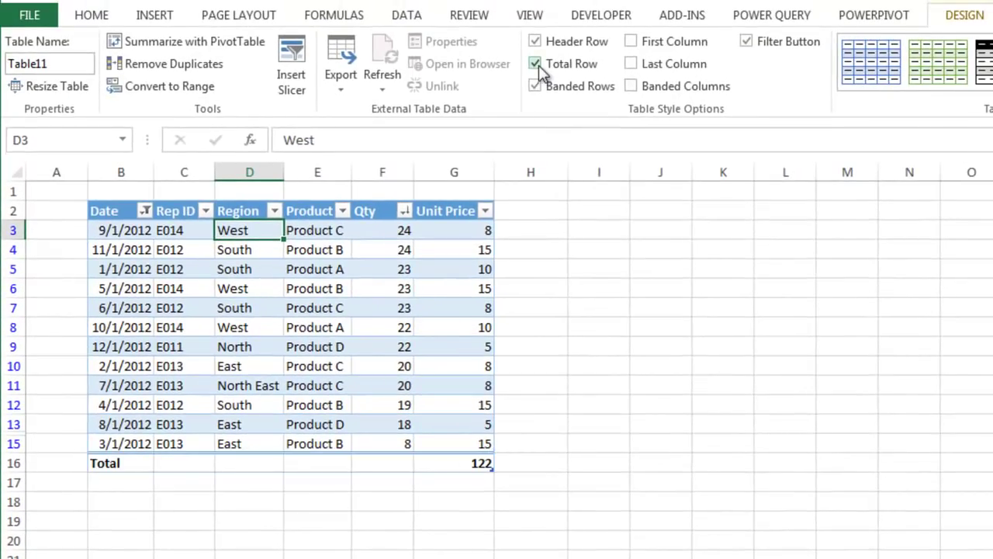
{"action": "left_click", "coordinate": [544, 210]}
{"action": "type", "text": "Revenue"}
{"action": "key", "text": "Return"}
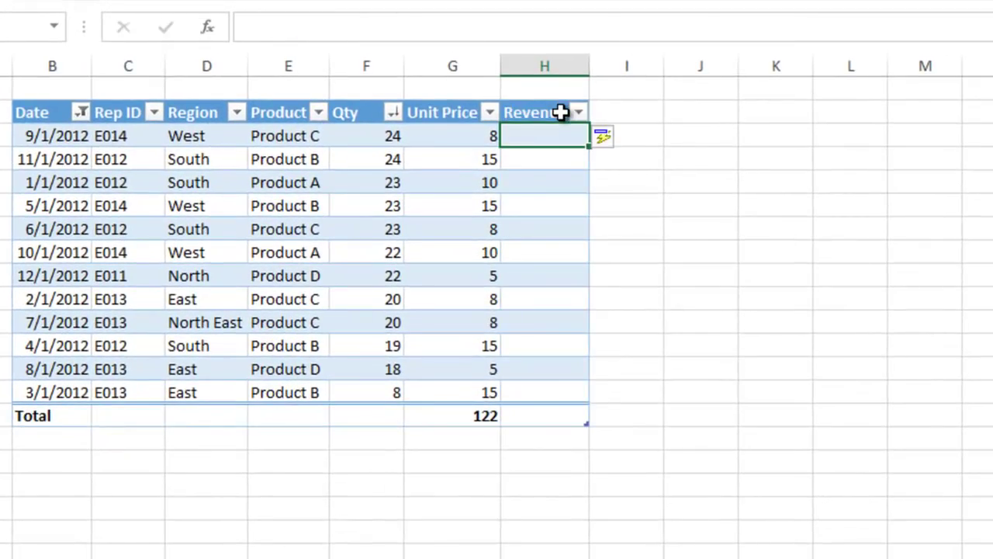
{"action": "type", "text": "="}
{"action": "left_click", "coordinate": [380, 137]}
{"action": "type", "text": "*"}
{"action": "left_click", "coordinate": [434, 137]}
{"action": "key", "text": "Return"}
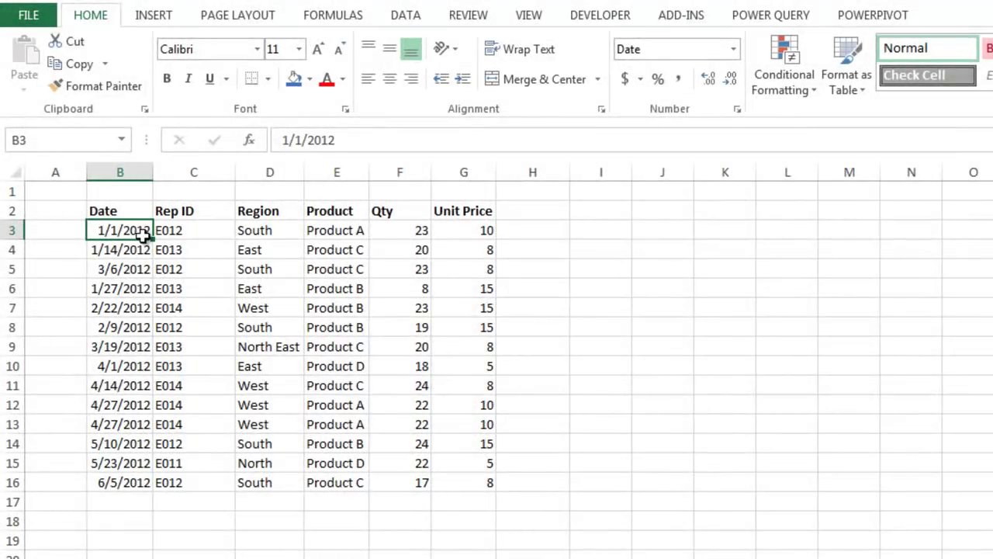
Step: From cell C4, start inserting a table over the B2:G16 sales range
{"action": "left_click", "coordinate": [212, 249]}
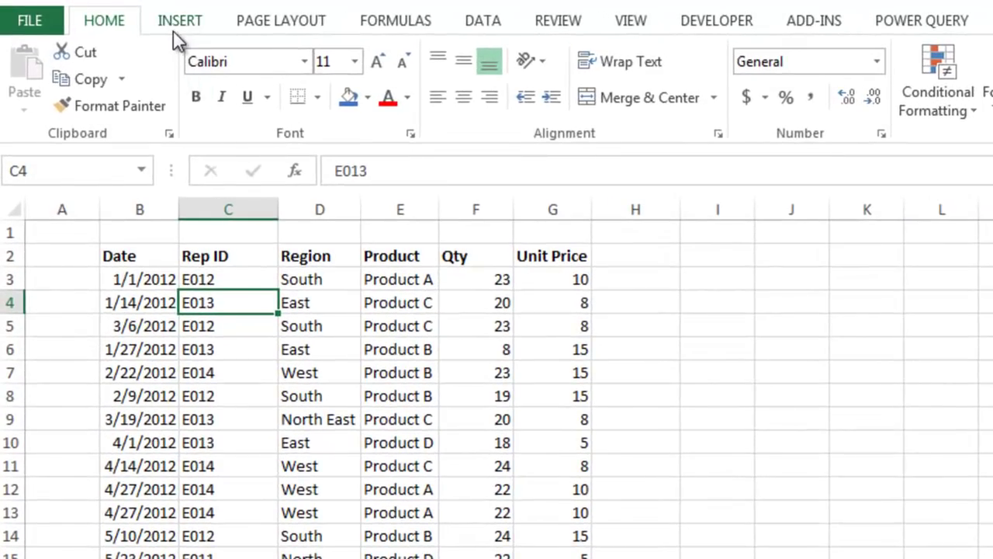
{"action": "left_click", "coordinate": [172, 19]}
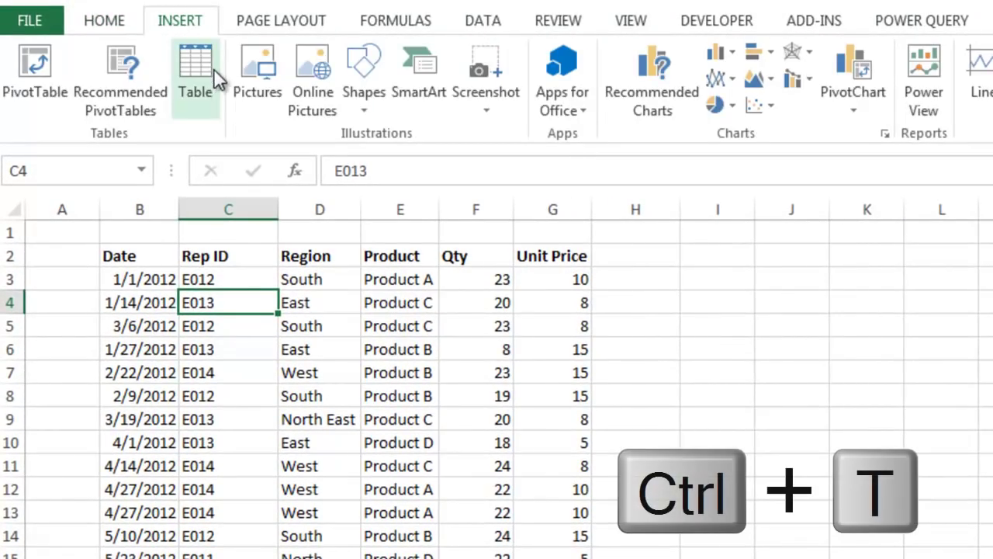
{"action": "left_click", "coordinate": [214, 90]}
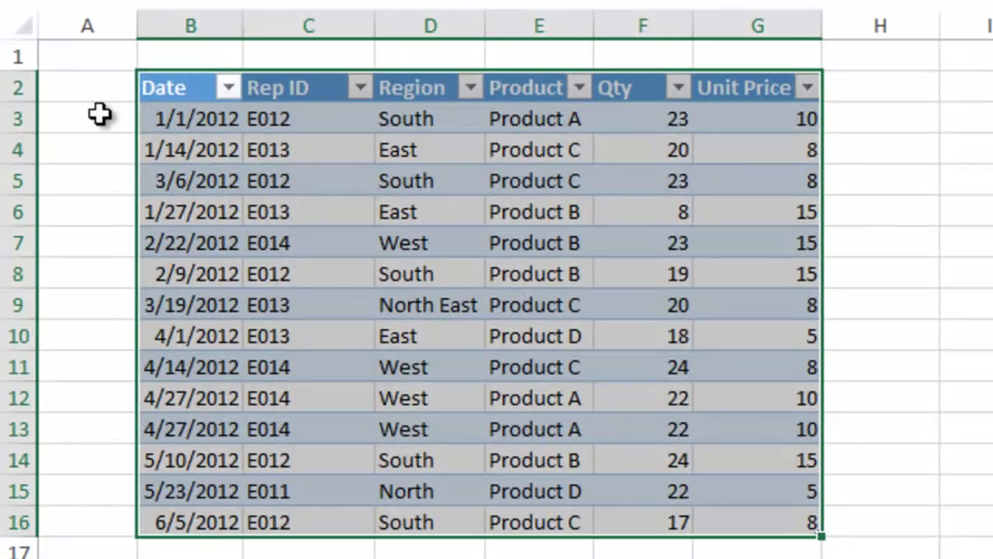
Step: Keep banded rows on and add banded columns to the table
{"action": "left_click", "coordinate": [100, 114]}
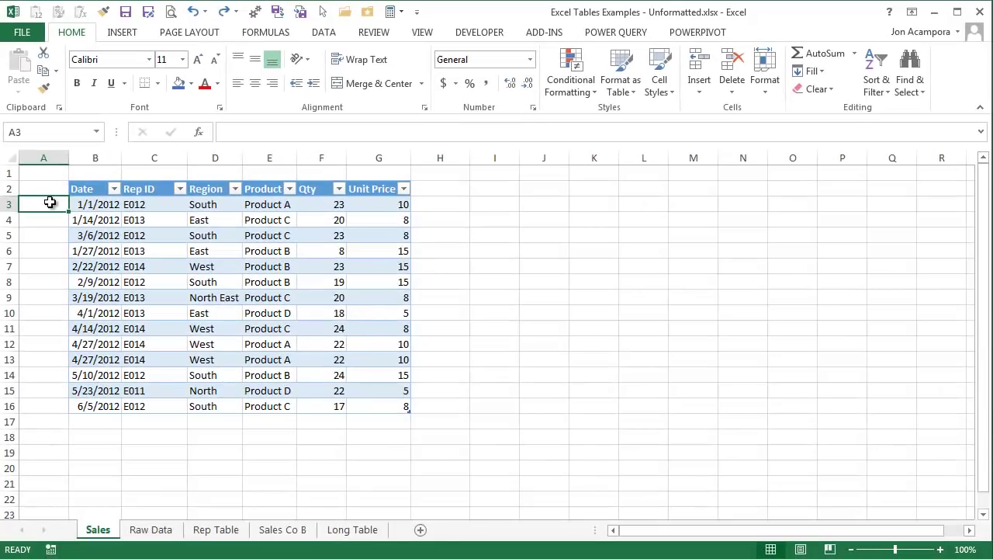
{"action": "left_click", "coordinate": [164, 222]}
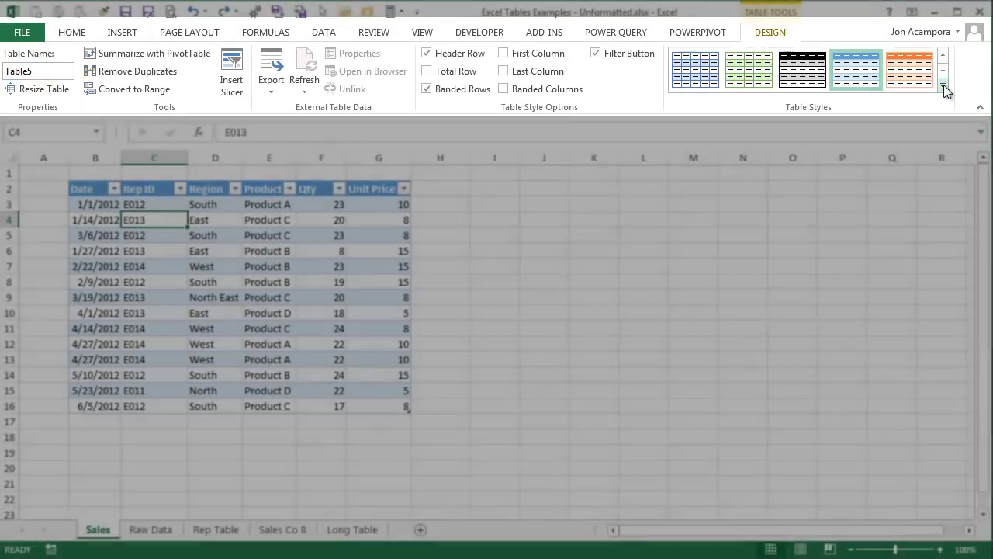
{"action": "left_click", "coordinate": [942, 84]}
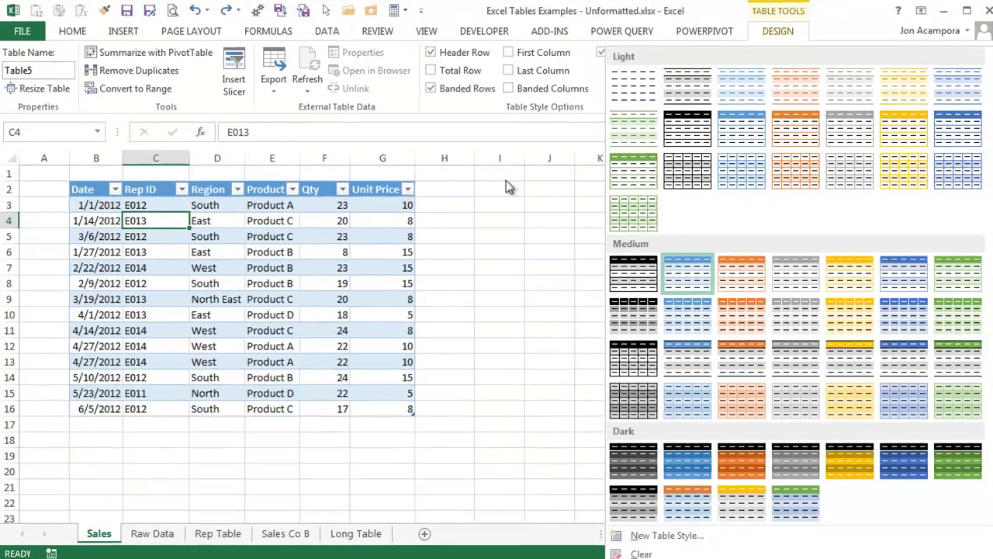
{"action": "left_click", "coordinate": [506, 180]}
{"action": "left_click", "coordinate": [664, 68]}
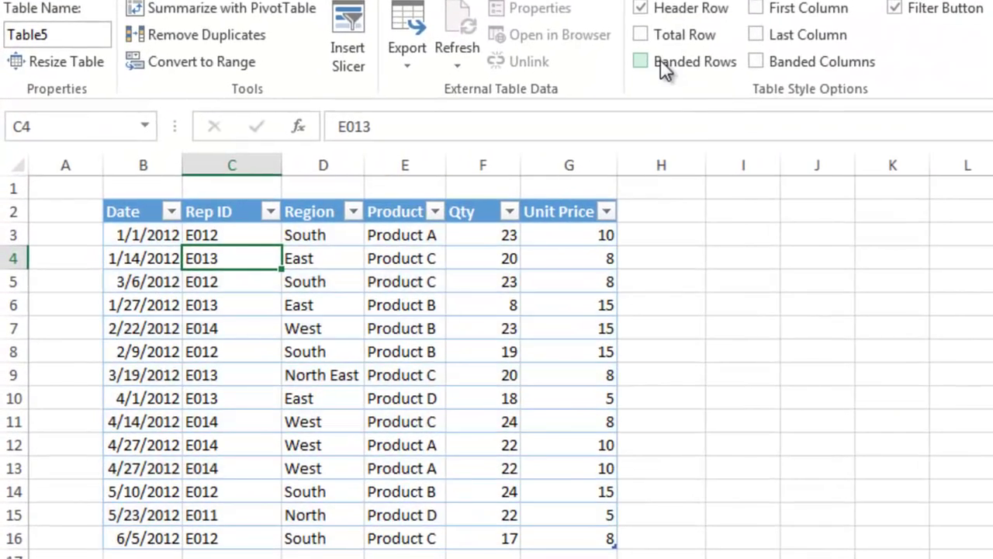
{"action": "left_click", "coordinate": [664, 68]}
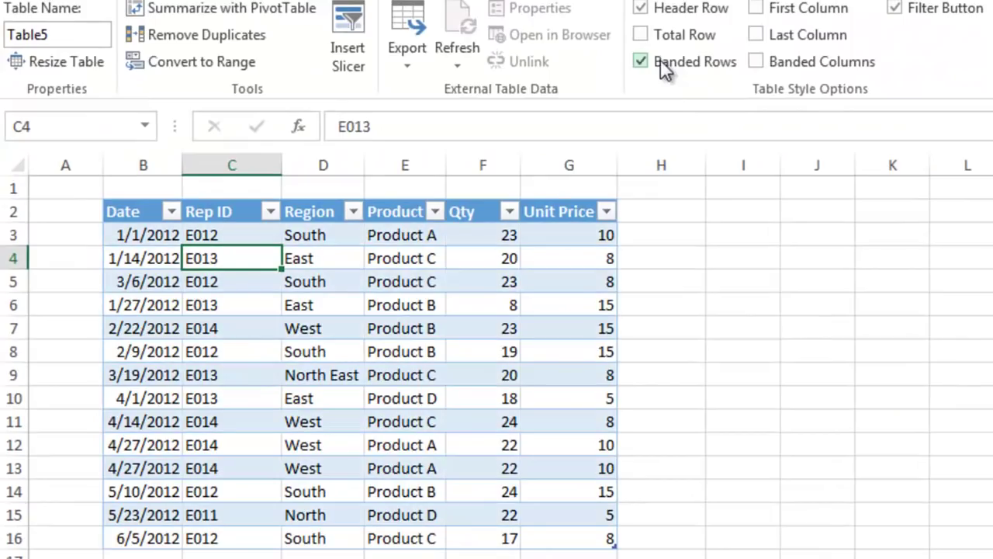
{"action": "left_click", "coordinate": [765, 66]}
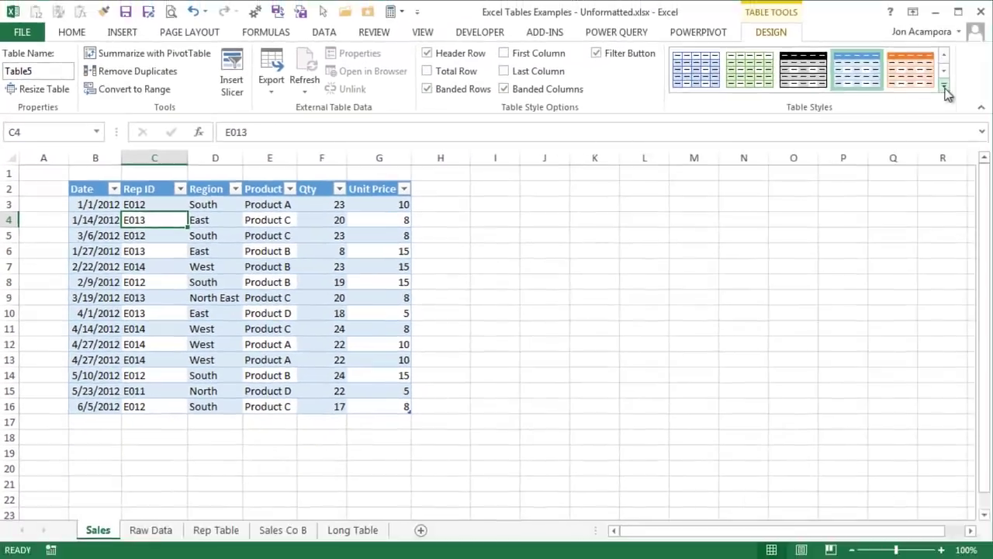
Step: Apply Table Style Light 11 and hide the worksheet gridlines
{"action": "left_click", "coordinate": [945, 90]}
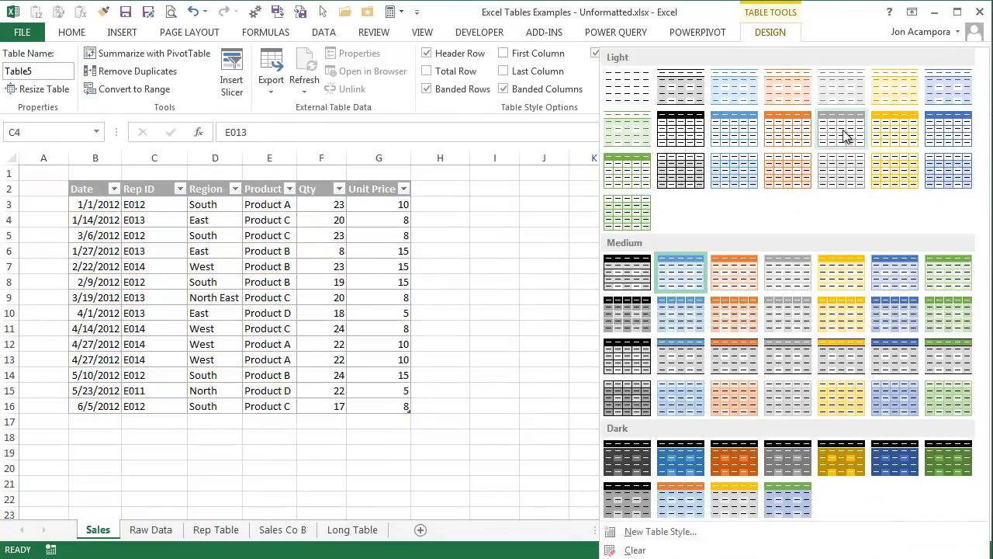
{"action": "left_click", "coordinate": [844, 138]}
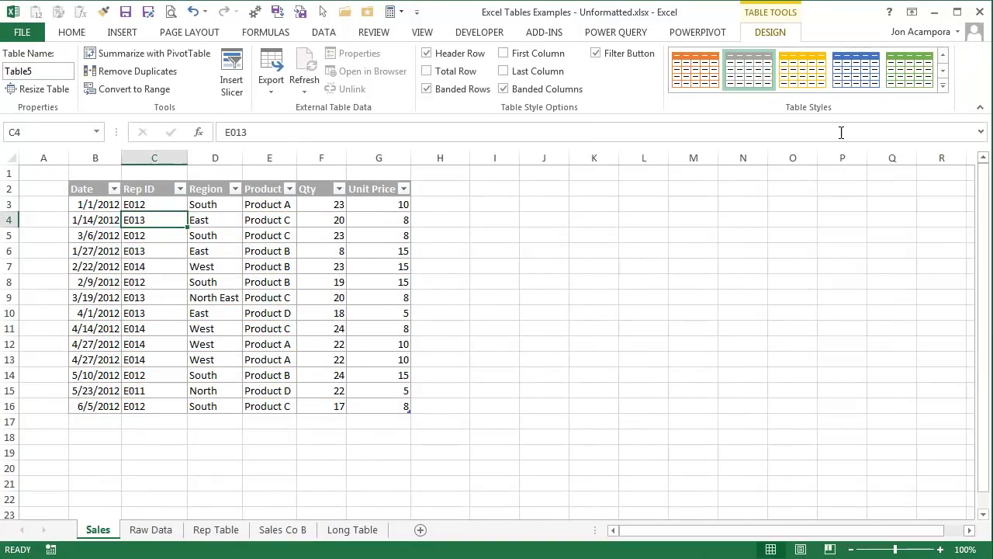
{"action": "left_click", "coordinate": [425, 32]}
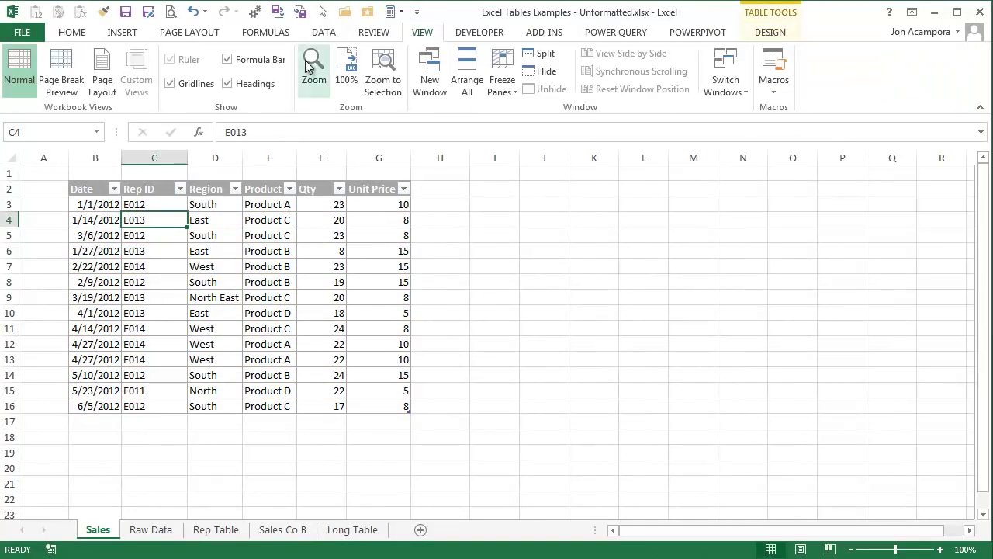
{"action": "left_click", "coordinate": [196, 83]}
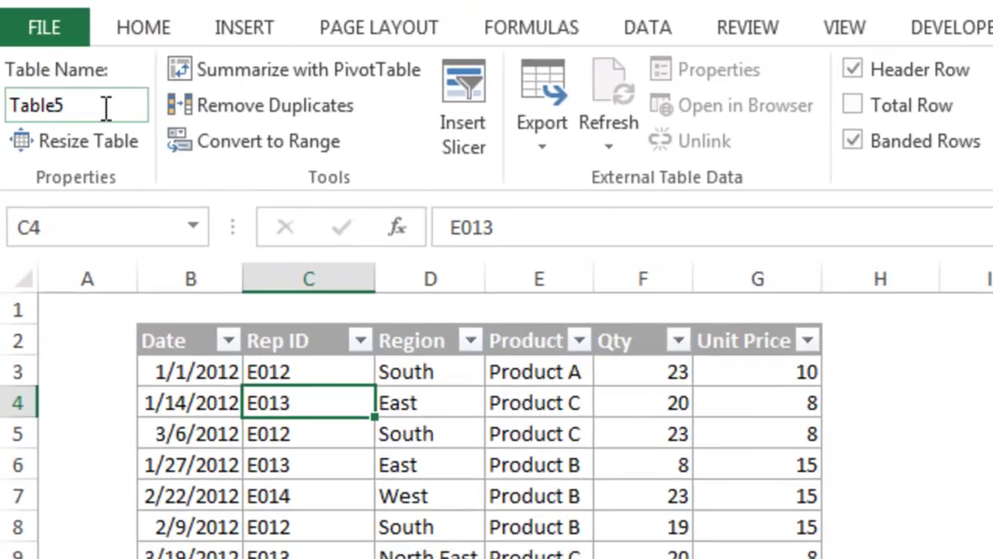
Step: Replace Table5 with tblSales in the Table Name box
{"action": "left_click", "coordinate": [105, 108]}
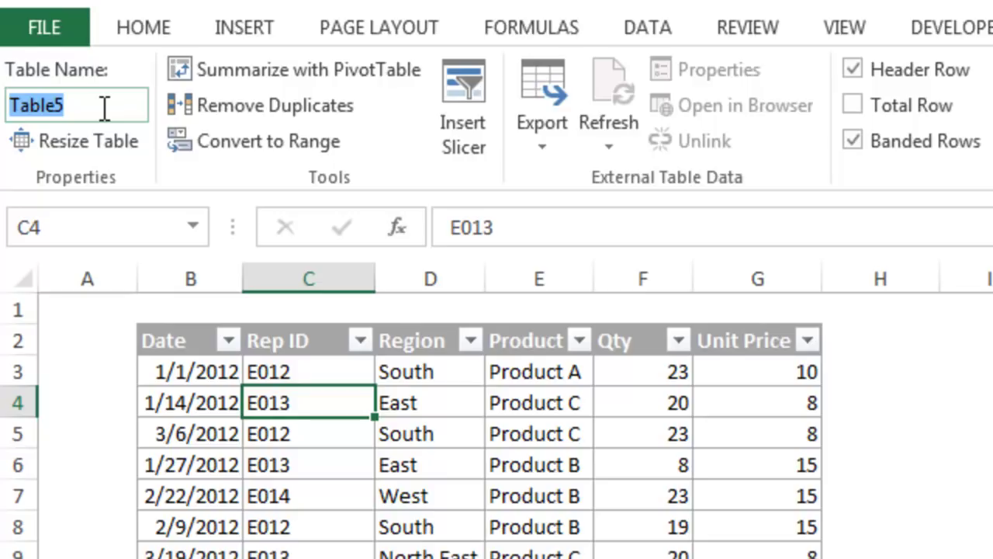
{"action": "type", "text": "tbl"}
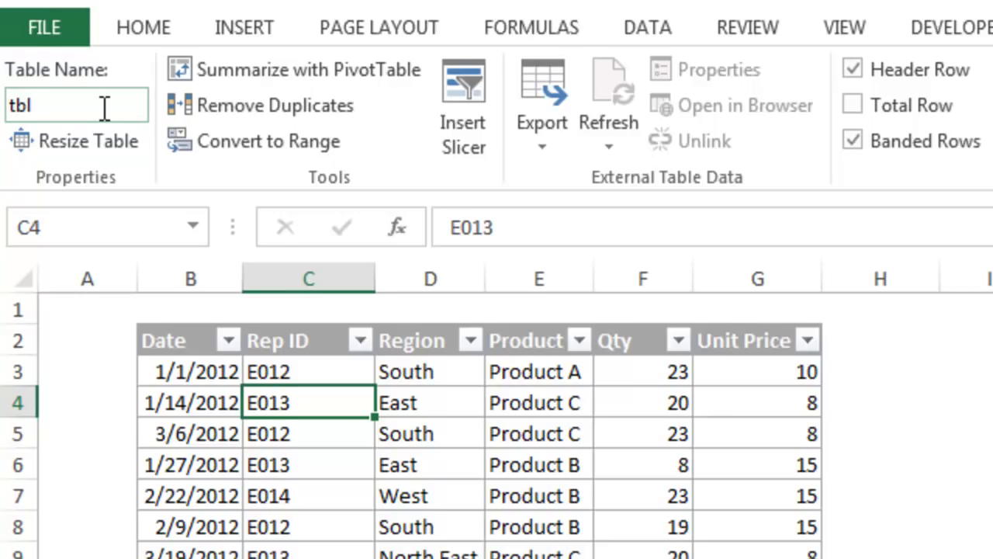
{"action": "type", "text": "Sales"}
{"action": "left_click_drag", "start_coordinate": [32, 105], "coordinate": [7, 107]}
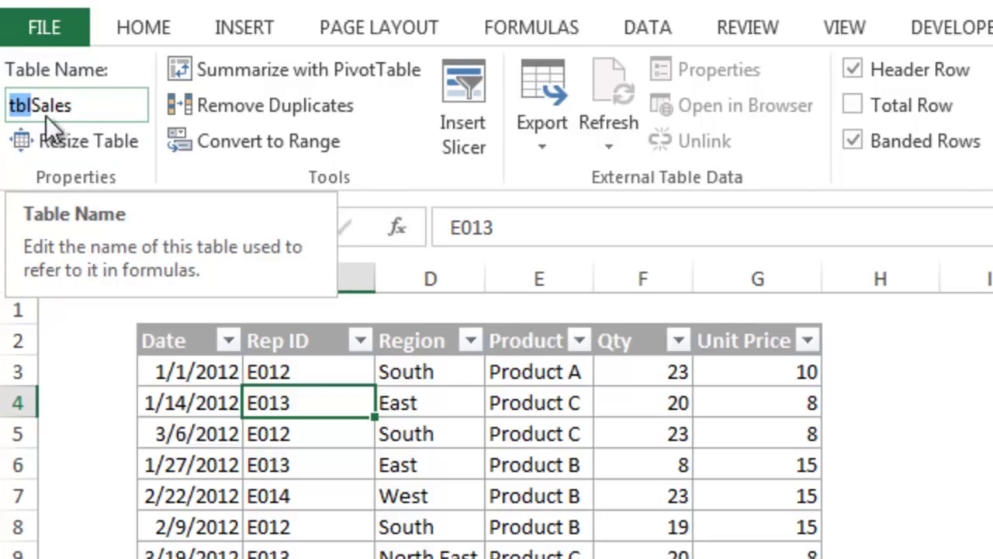
{"action": "left_click", "coordinate": [85, 107]}
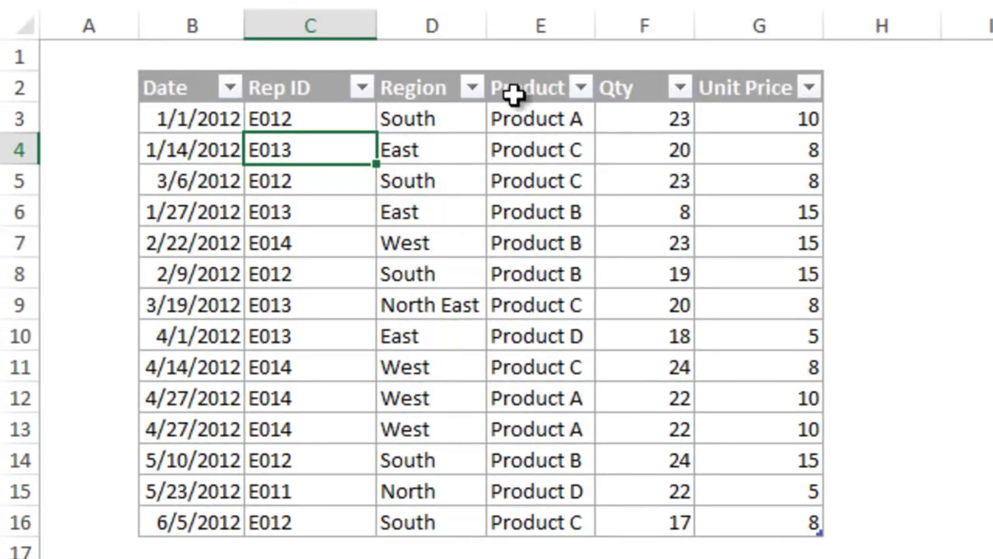
Step: Sort the table by Qty, largest to smallest
{"action": "left_click", "coordinate": [580, 89]}
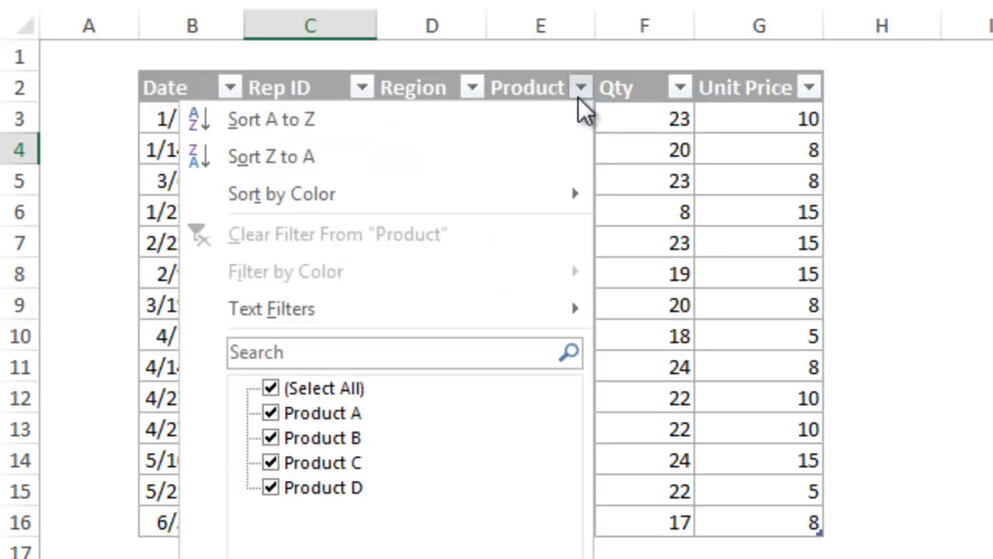
{"action": "left_click", "coordinate": [581, 91]}
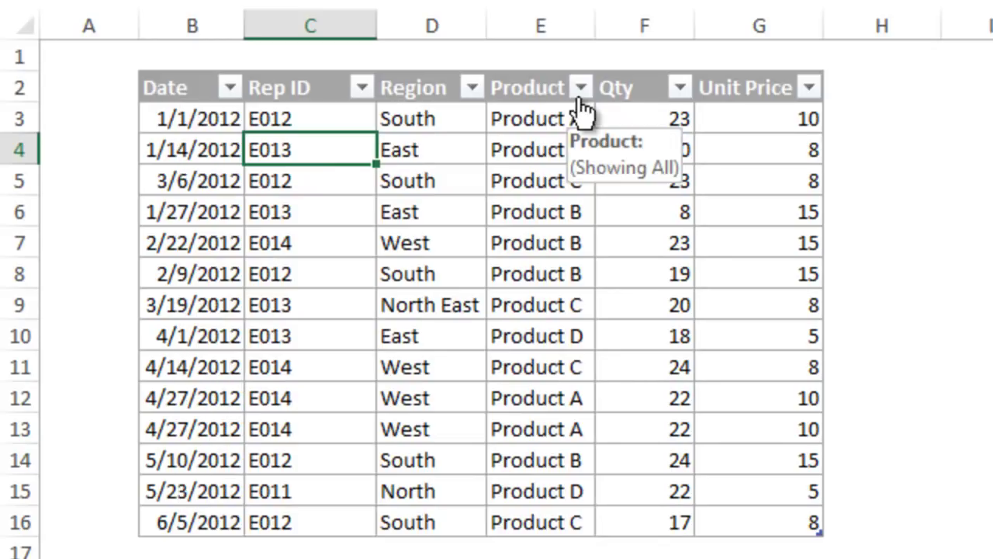
{"action": "left_click", "coordinate": [681, 91]}
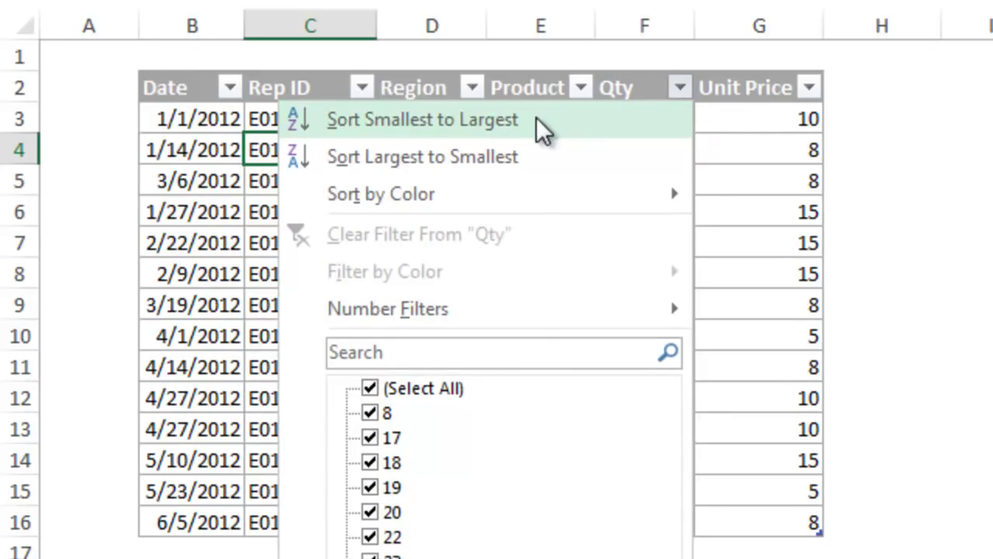
{"action": "left_click", "coordinate": [506, 159]}
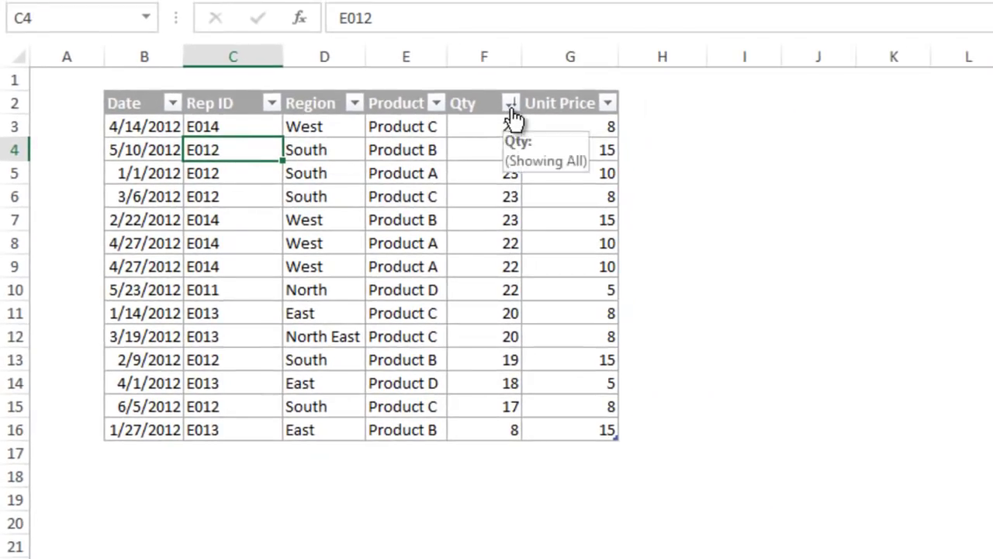
Step: Filter the Date column to show only March and April 2012
{"action": "left_click", "coordinate": [173, 102]}
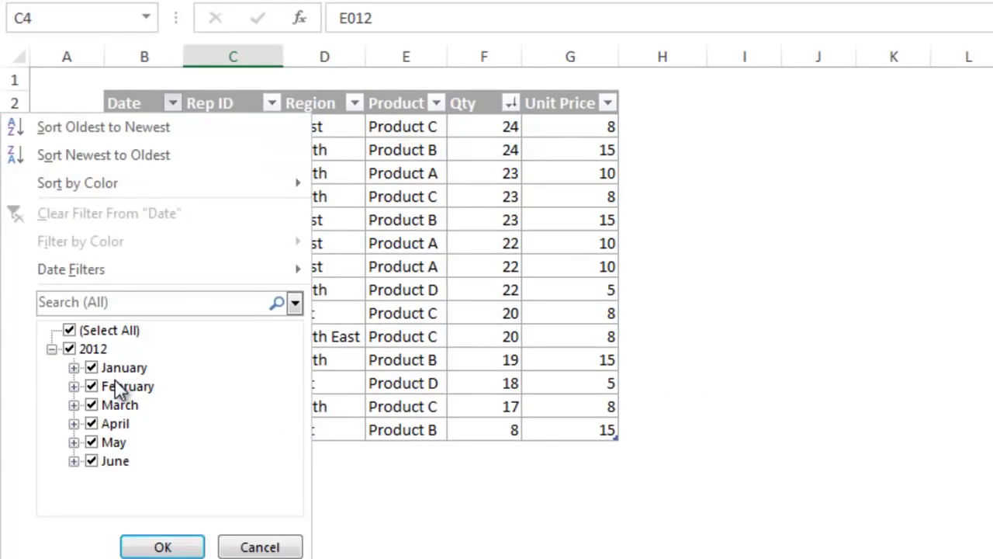
{"action": "left_click", "coordinate": [74, 367]}
{"action": "left_click", "coordinate": [74, 367]}
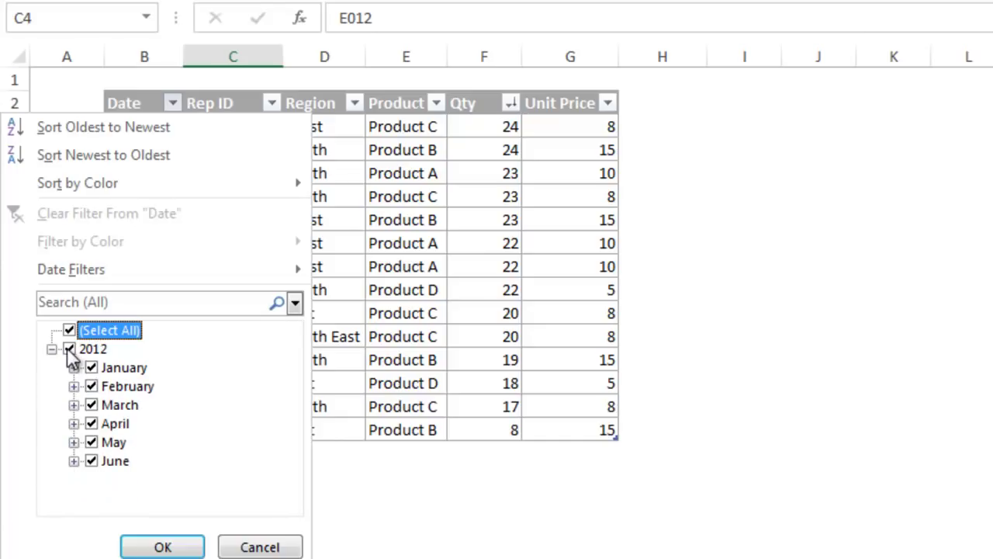
{"action": "left_click", "coordinate": [69, 349]}
{"action": "left_click", "coordinate": [93, 405]}
{"action": "left_click", "coordinate": [93, 424]}
{"action": "left_click", "coordinate": [150, 545]}
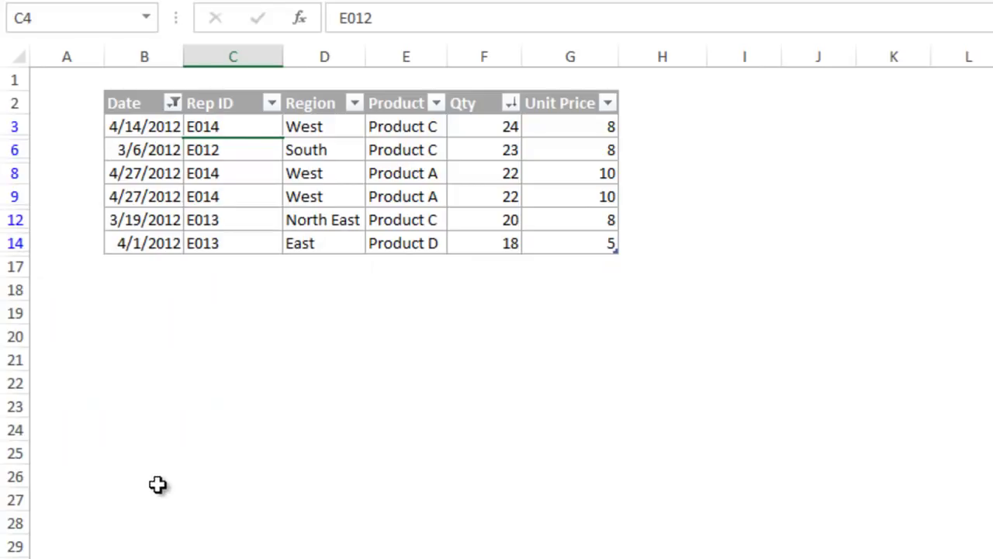
Step: Clear the Date filter so all rows show again
{"action": "left_click", "coordinate": [172, 105]}
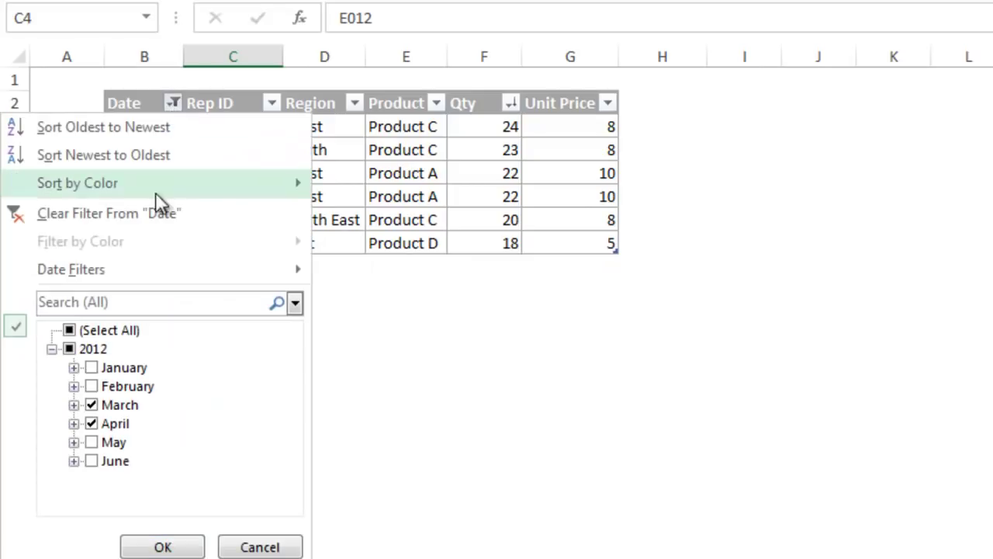
{"action": "left_click", "coordinate": [243, 270]}
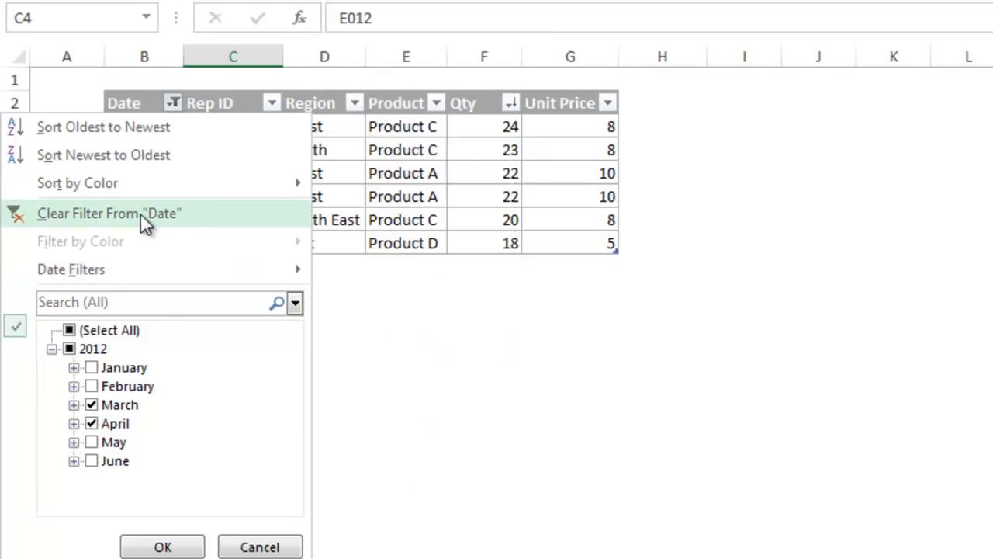
{"action": "left_click", "coordinate": [141, 214]}
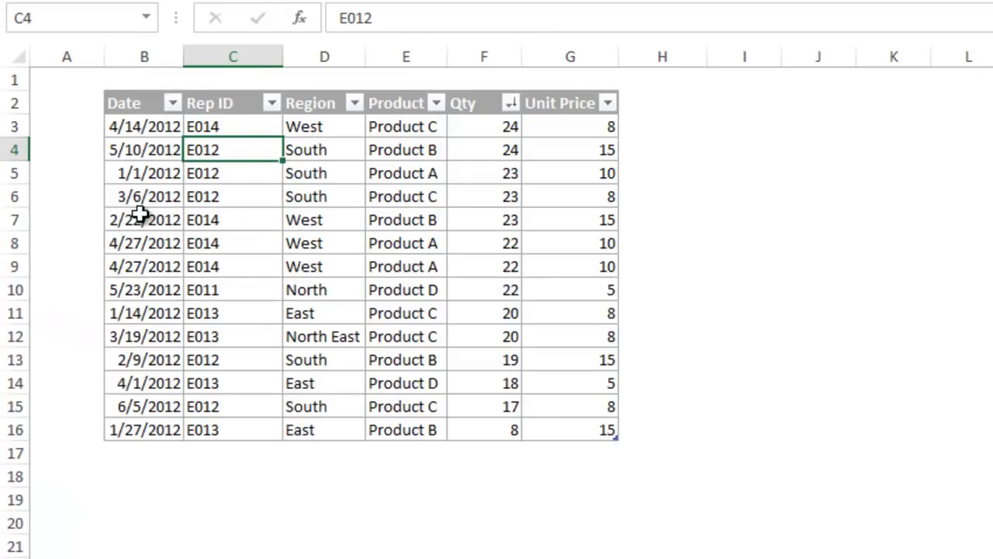
Step: Search the Region filter for 'eas' and keep only North East
{"action": "left_click", "coordinate": [354, 107]}
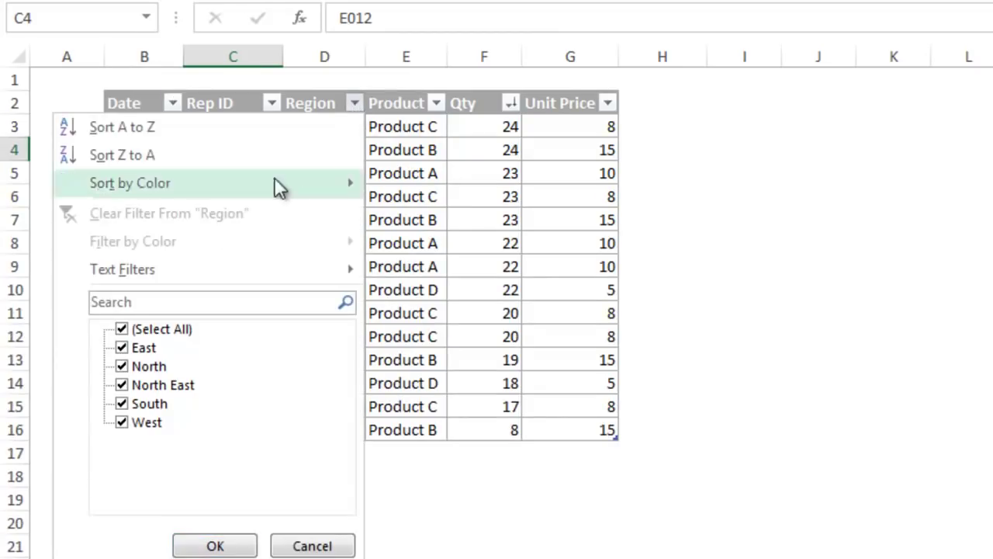
{"action": "left_click", "coordinate": [144, 300]}
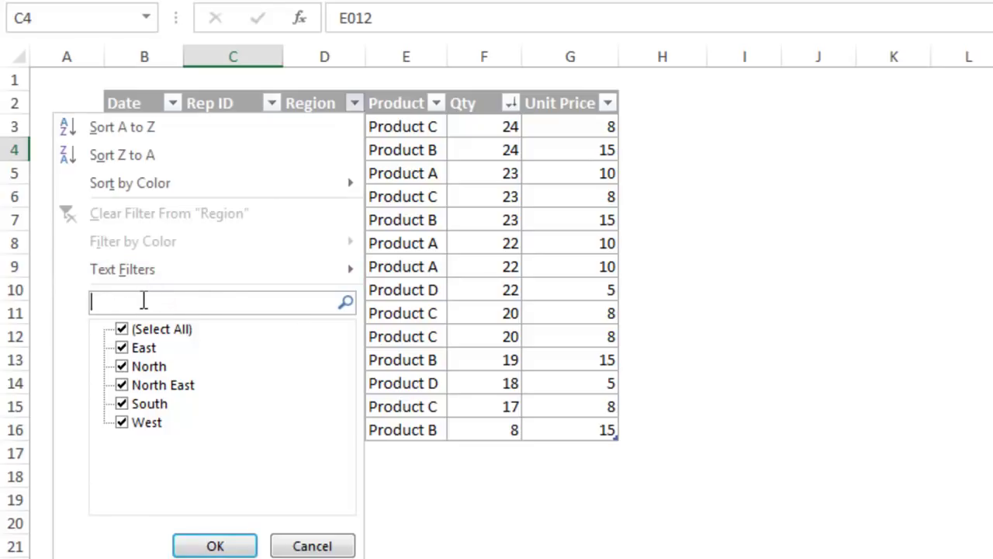
{"action": "type", "text": "eas"}
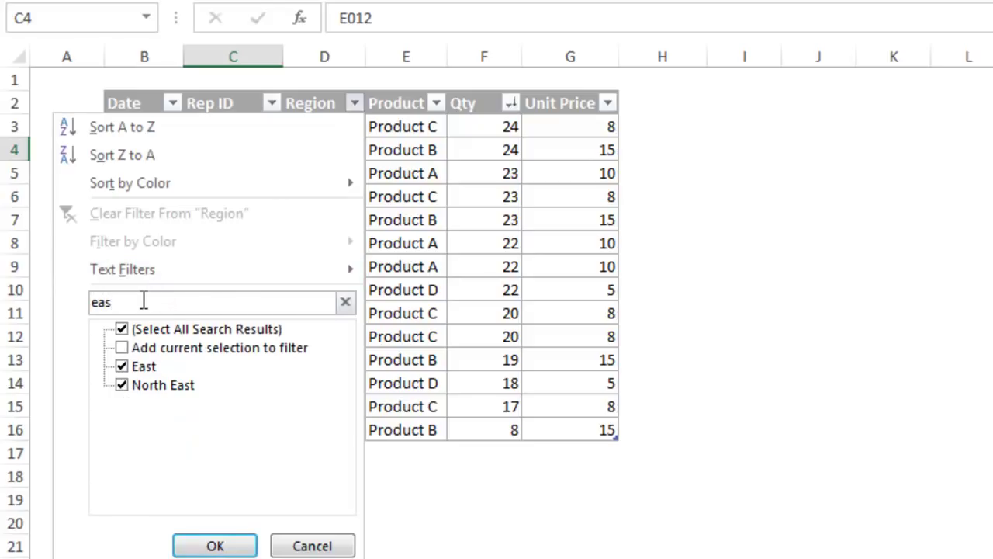
{"action": "left_click", "coordinate": [123, 367]}
{"action": "left_click", "coordinate": [216, 544]}
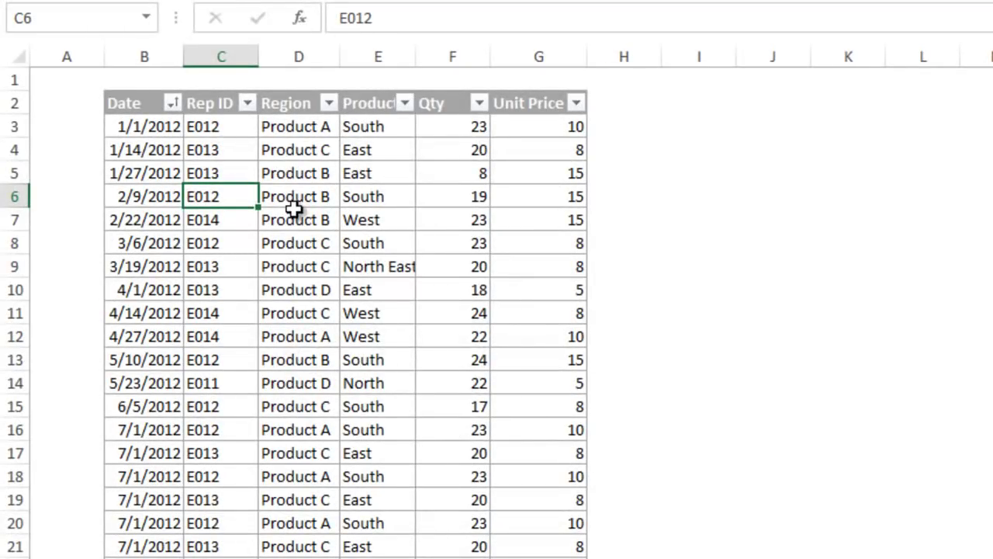
Step: While scrolled down, sort by Qty largest to smallest from the pinned header dropdown
{"action": "scroll", "coordinate": [294, 208], "scroll_direction": "down", "scroll_amount": 5}
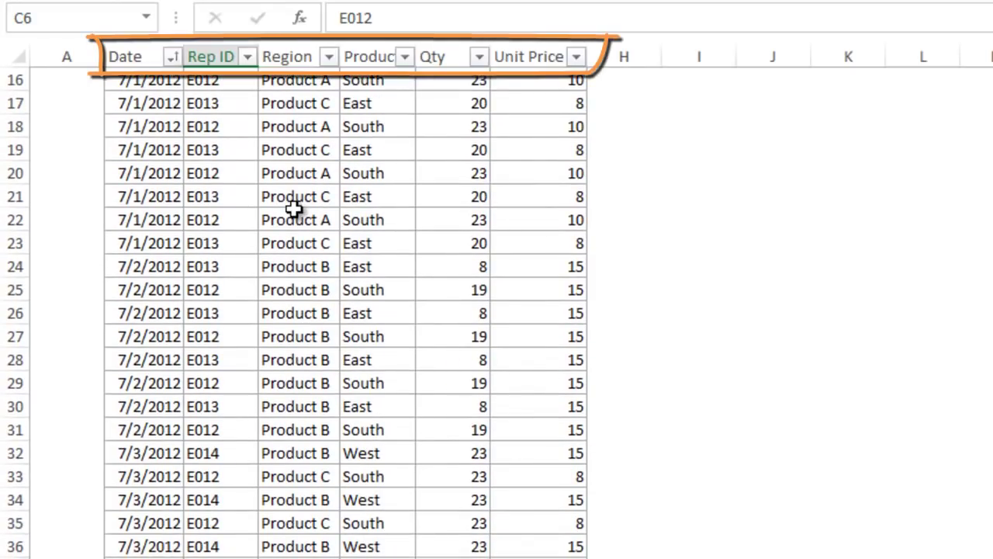
{"action": "left_click", "coordinate": [329, 59]}
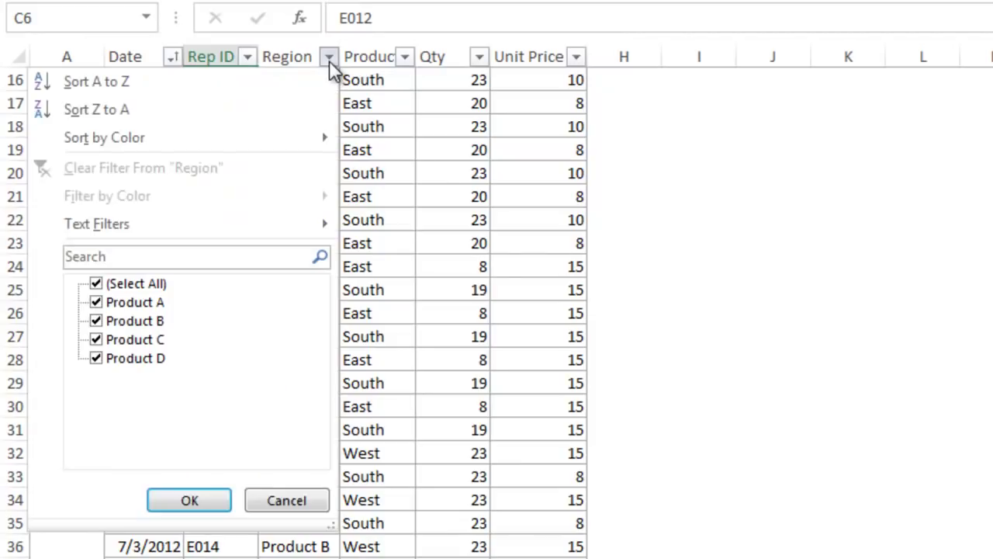
{"action": "left_click", "coordinate": [329, 61]}
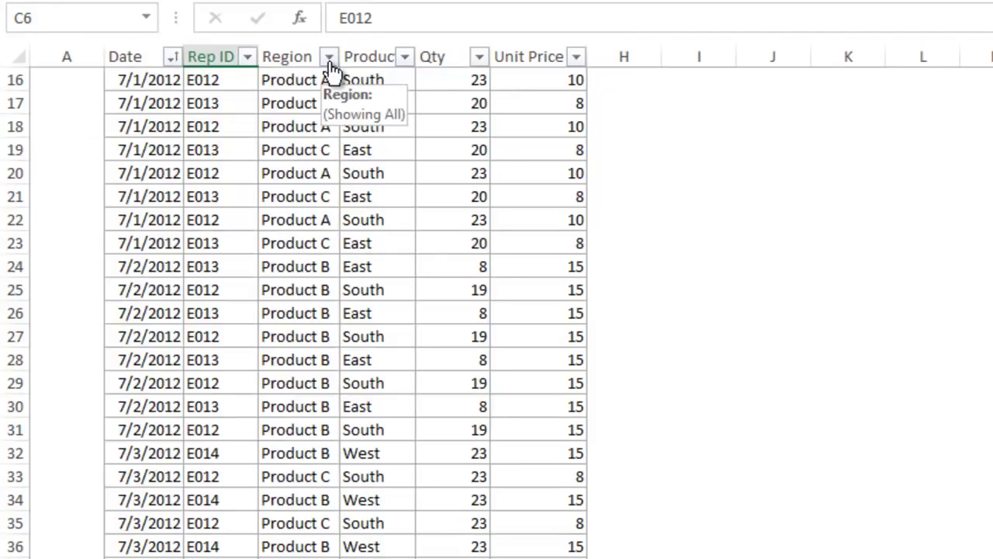
{"action": "left_click", "coordinate": [479, 57]}
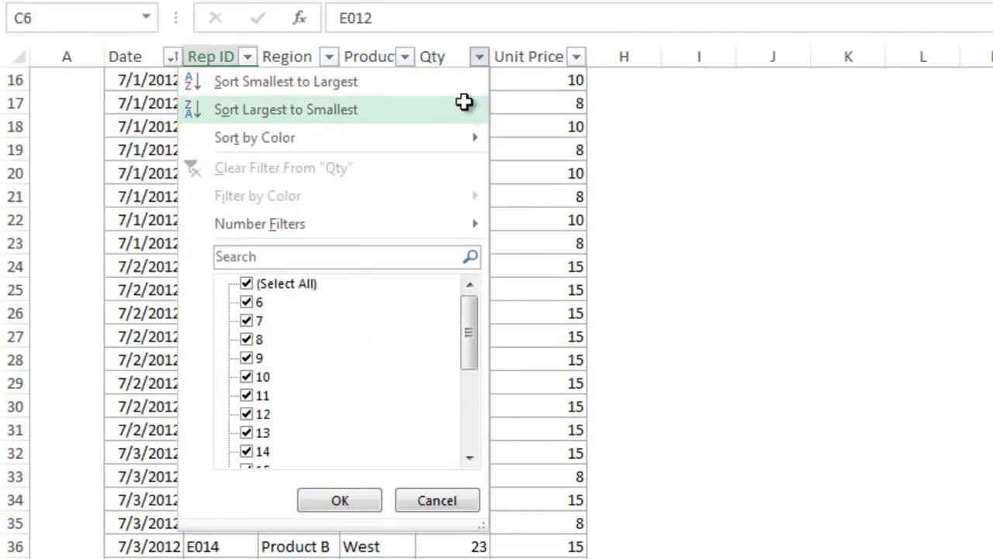
{"action": "left_click", "coordinate": [466, 107]}
{"action": "scroll", "coordinate": [450, 152], "scroll_direction": "up", "scroll_amount": 4}
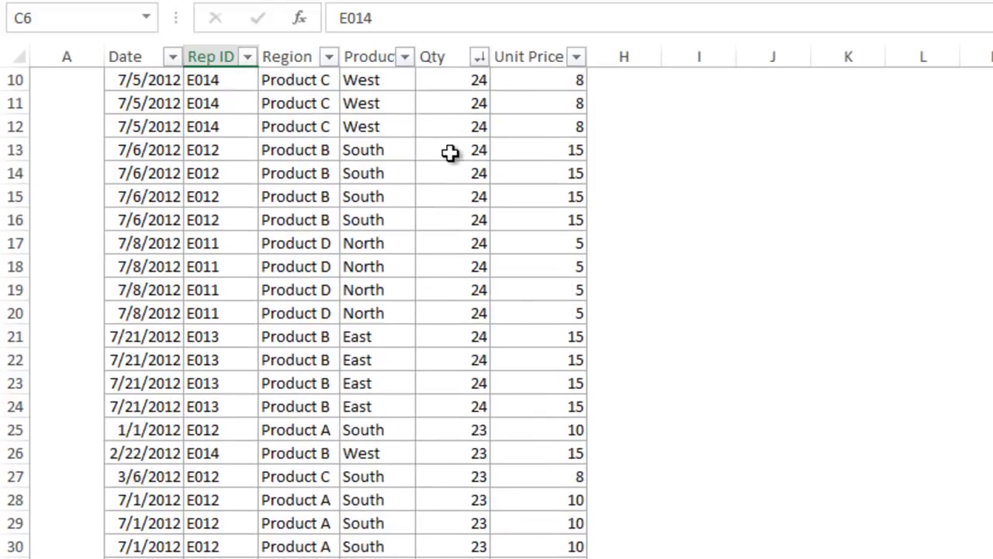
{"action": "scroll", "coordinate": [450, 152], "scroll_direction": "up", "scroll_amount": 1}
{"action": "scroll", "coordinate": [450, 151], "scroll_direction": "down", "scroll_amount": 4}
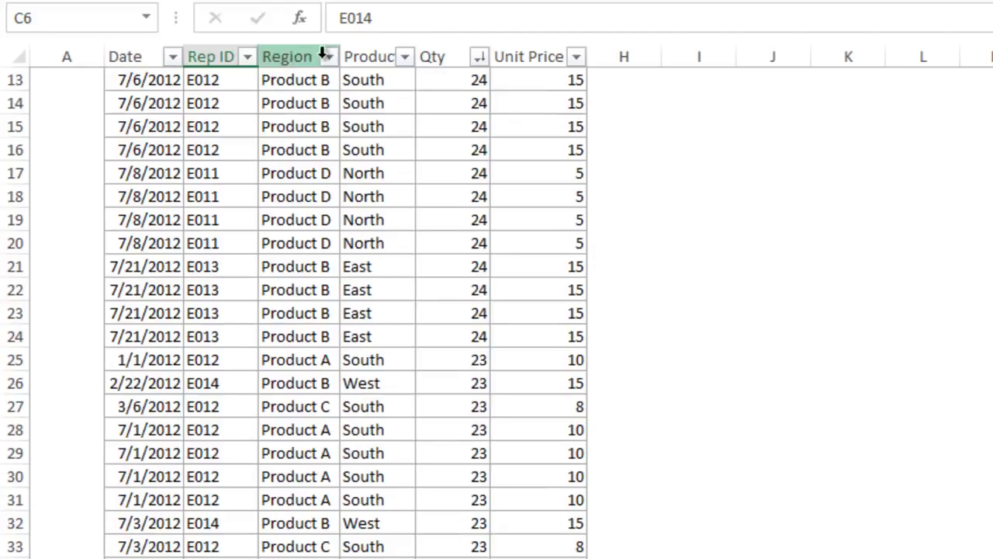
{"action": "left_click", "coordinate": [530, 56]}
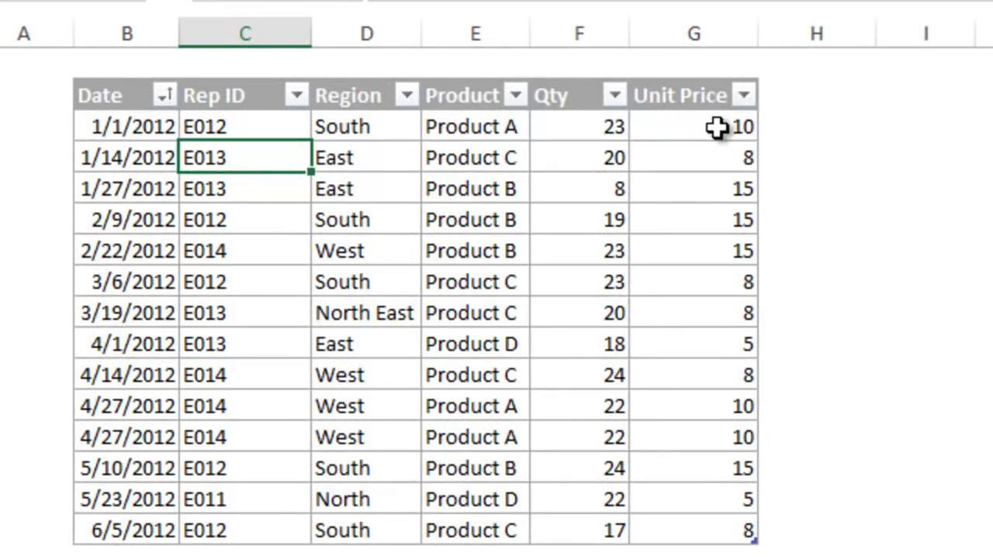
Step: Enter the Revenue header in H2 to widen the table
{"action": "left_click", "coordinate": [802, 97]}
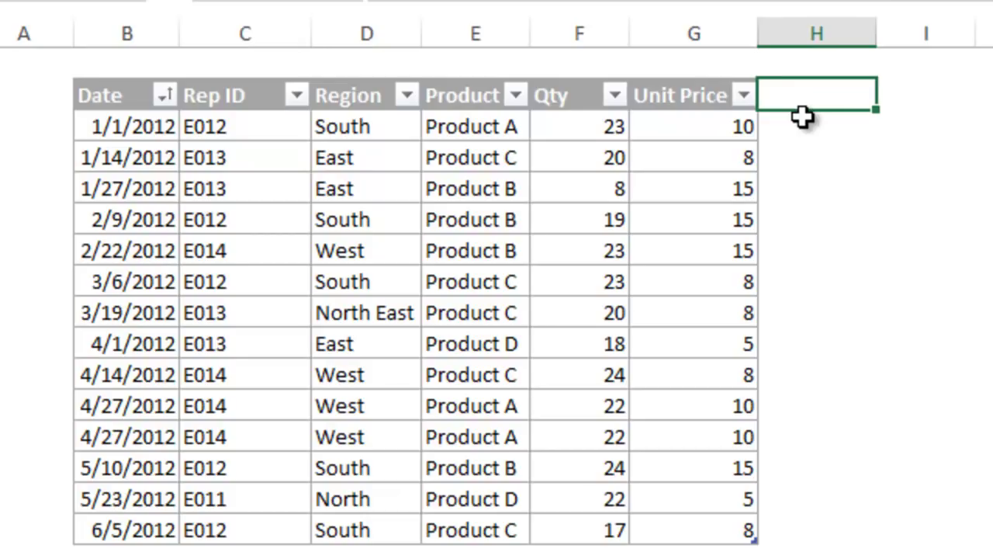
{"action": "type", "text": "Revenue"}
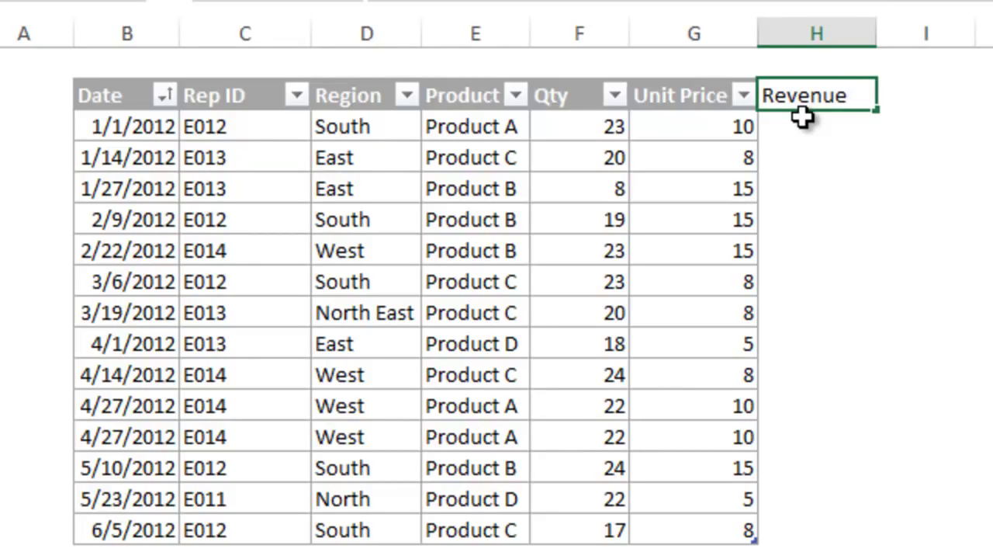
{"action": "key", "text": "Return"}
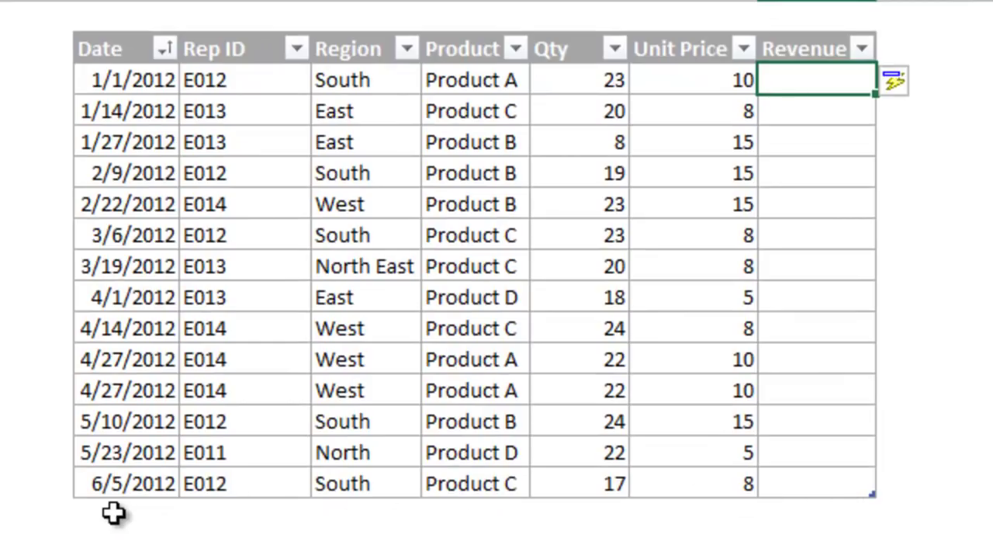
Step: Enter 6/8/2012 below the last date to add a new table row
{"action": "left_click", "coordinate": [114, 512]}
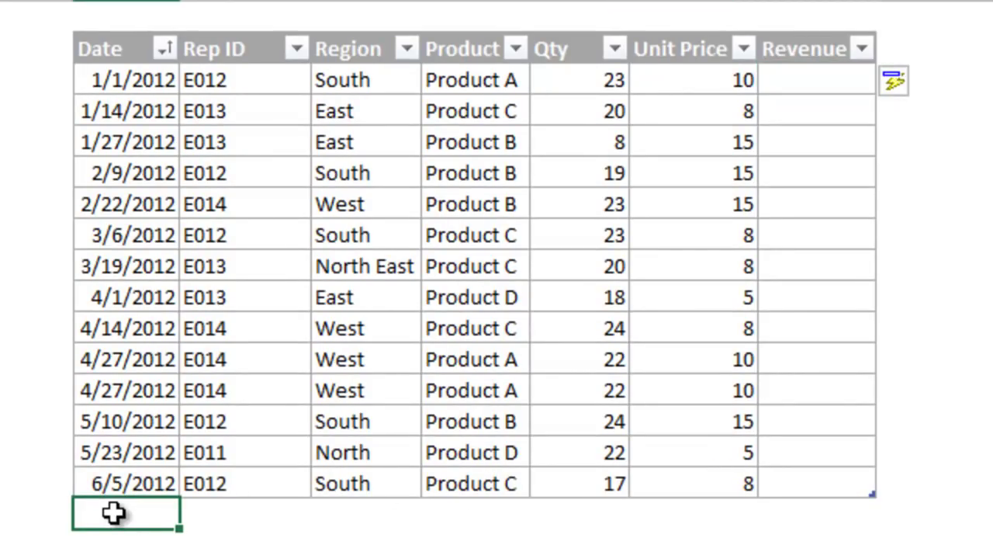
{"action": "type", "text": "6/"}
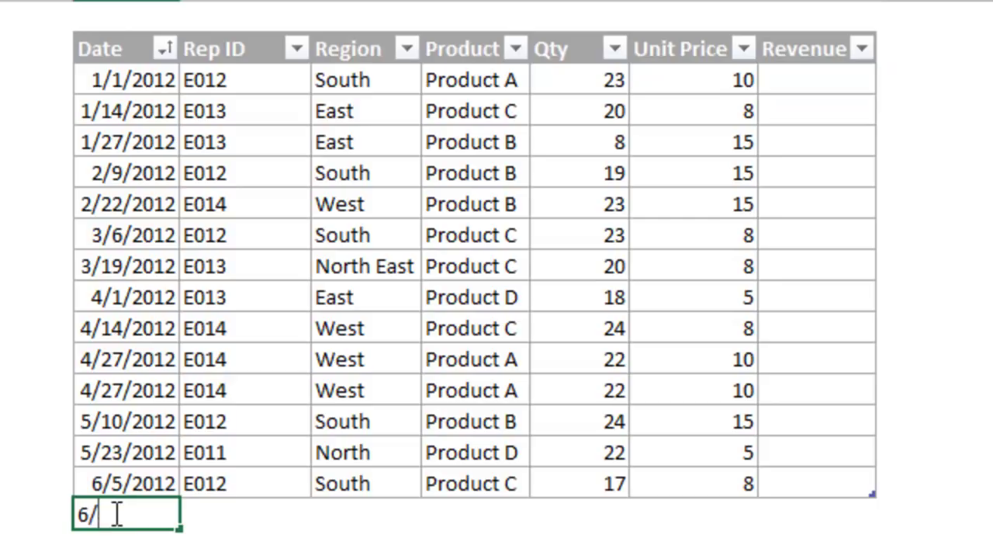
{"action": "type", "text": "8/2012"}
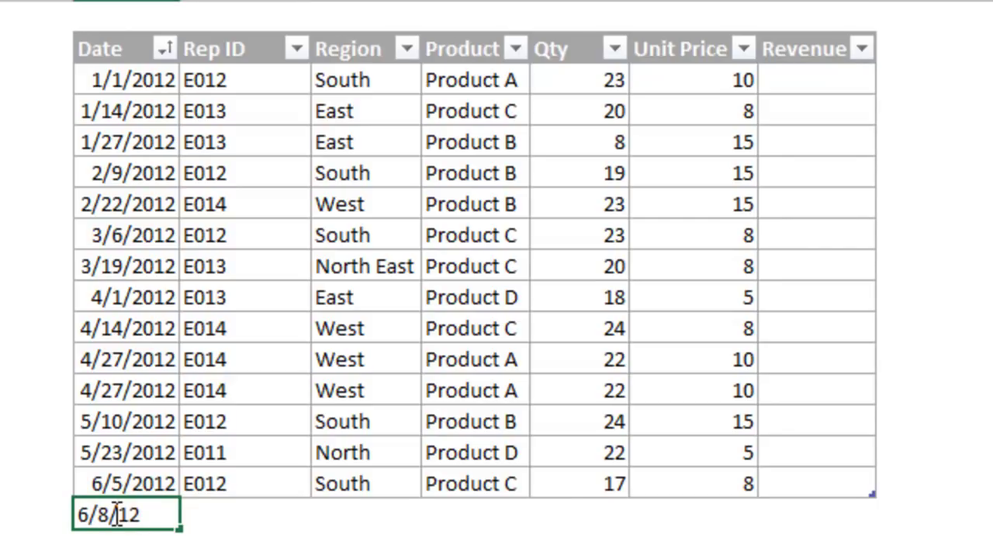
{"action": "key", "text": "Tab"}
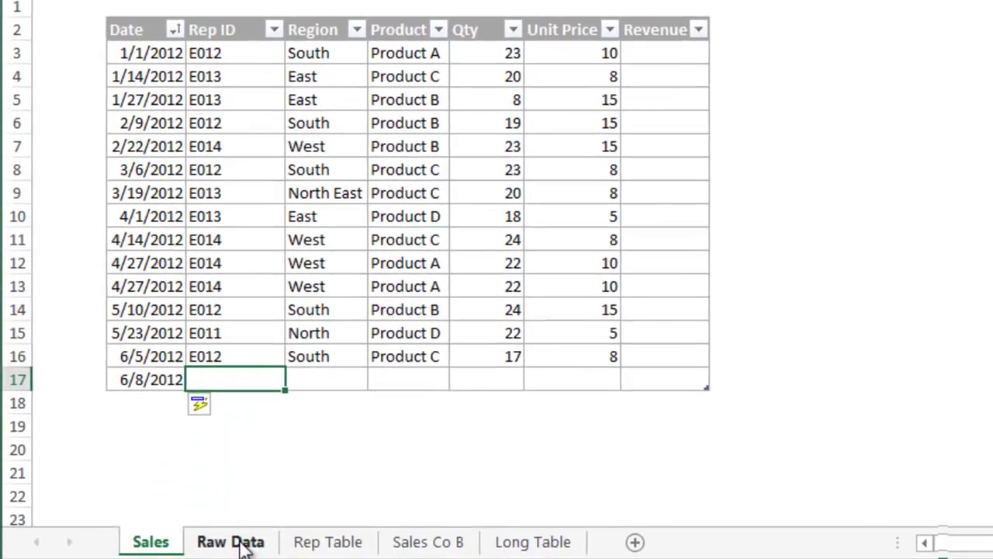
Step: Copy the first three data rows from Raw Data and paste them below the 6/8/2012 row
{"action": "left_click", "coordinate": [231, 542]}
{"action": "left_click_drag", "start_coordinate": [163, 59], "coordinate": [572, 104]}
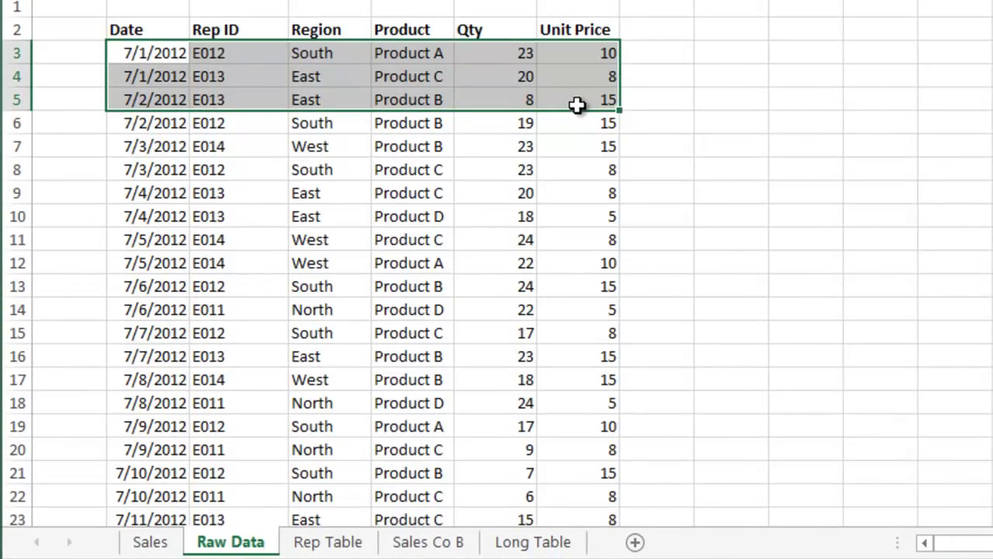
{"action": "key", "text": "ctrl+c"}
{"action": "left_click", "coordinate": [149, 541]}
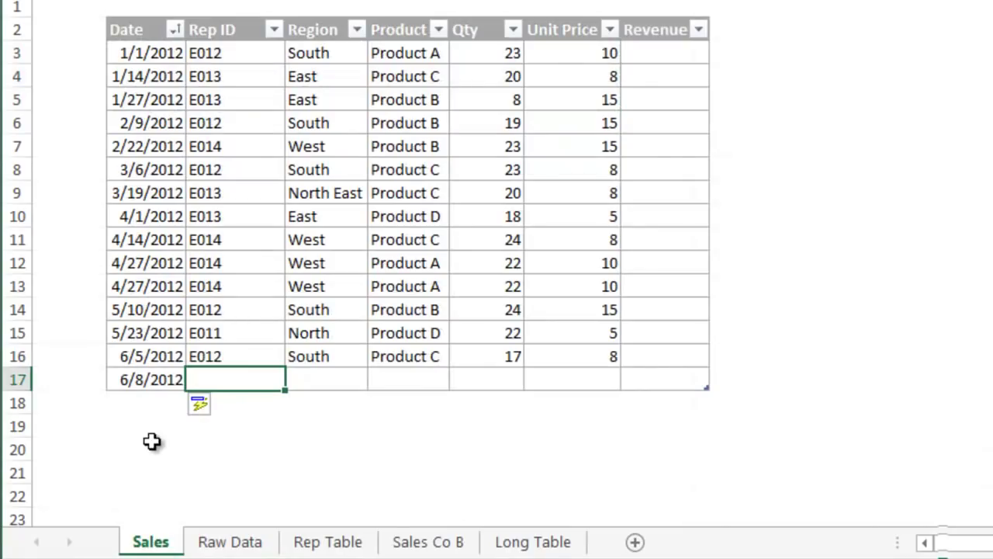
{"action": "left_click", "coordinate": [144, 401]}
{"action": "right_click", "coordinate": [146, 402]}
{"action": "left_click", "coordinate": [191, 505]}
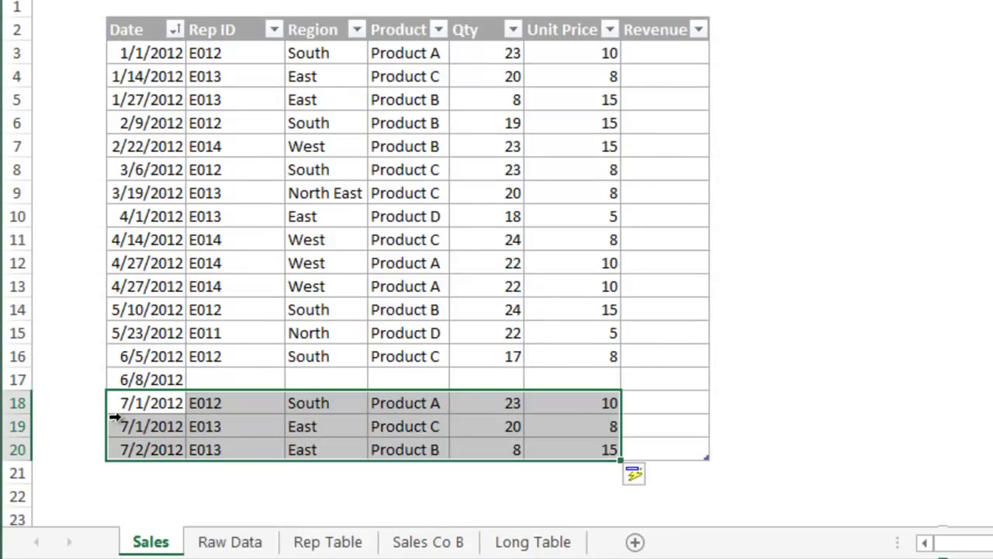
Step: Drag the table's resize handle so tblSales extends down to row 22
{"action": "left_click", "coordinate": [116, 448]}
{"action": "left_click", "coordinate": [140, 447]}
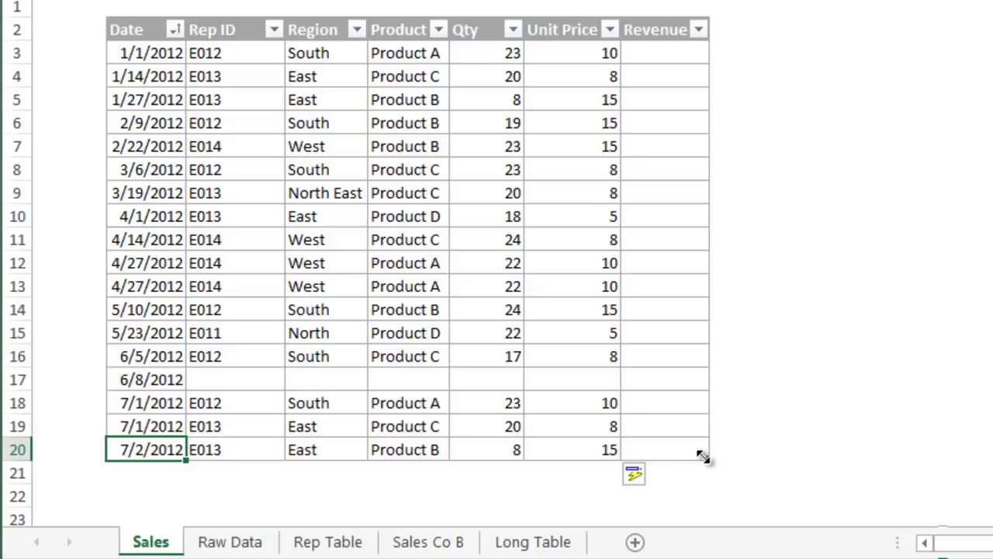
{"action": "left_click_drag", "start_coordinate": [702, 455], "coordinate": [709, 504]}
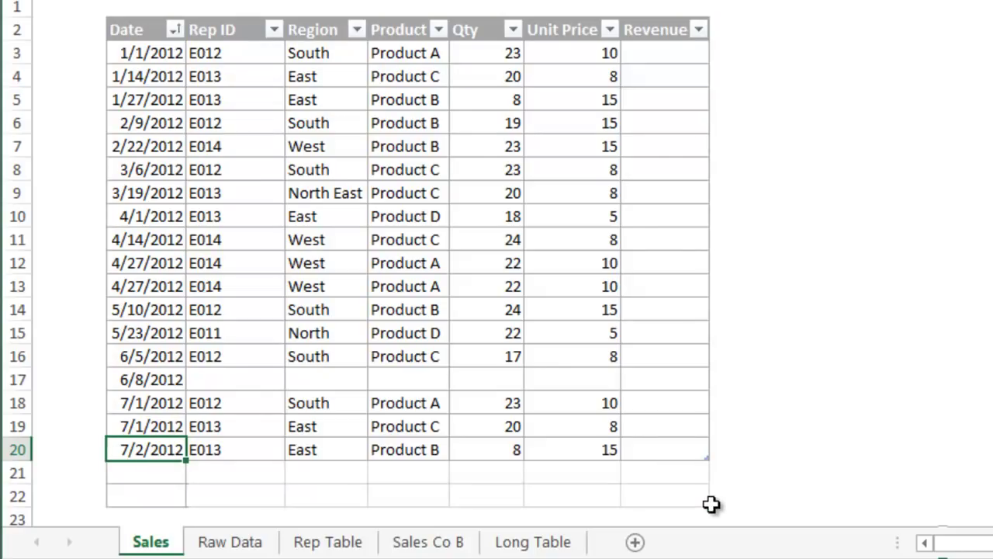
{"action": "left_click", "coordinate": [668, 500]}
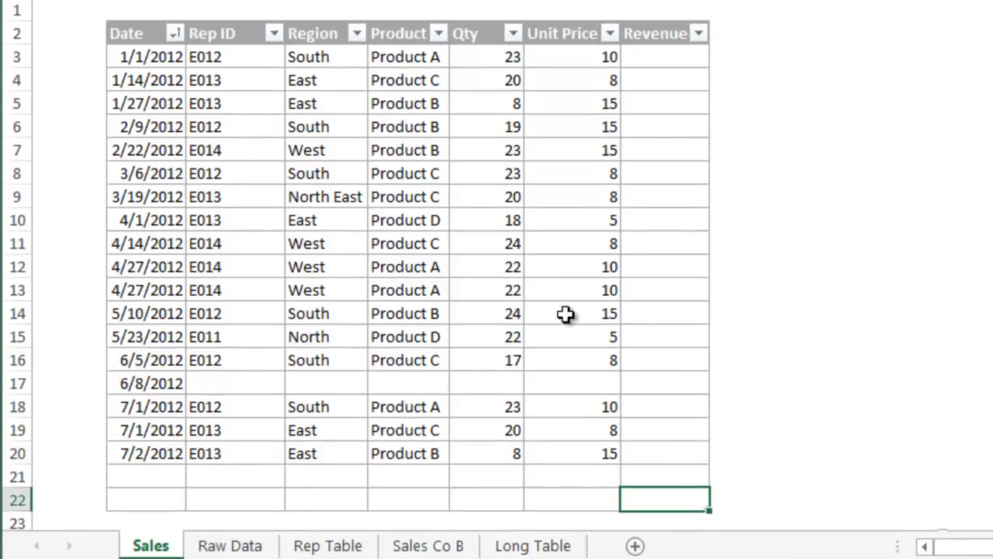
Step: Drag the Product column ahead of Region, directly after Rep ID
{"action": "left_click", "coordinate": [408, 66]}
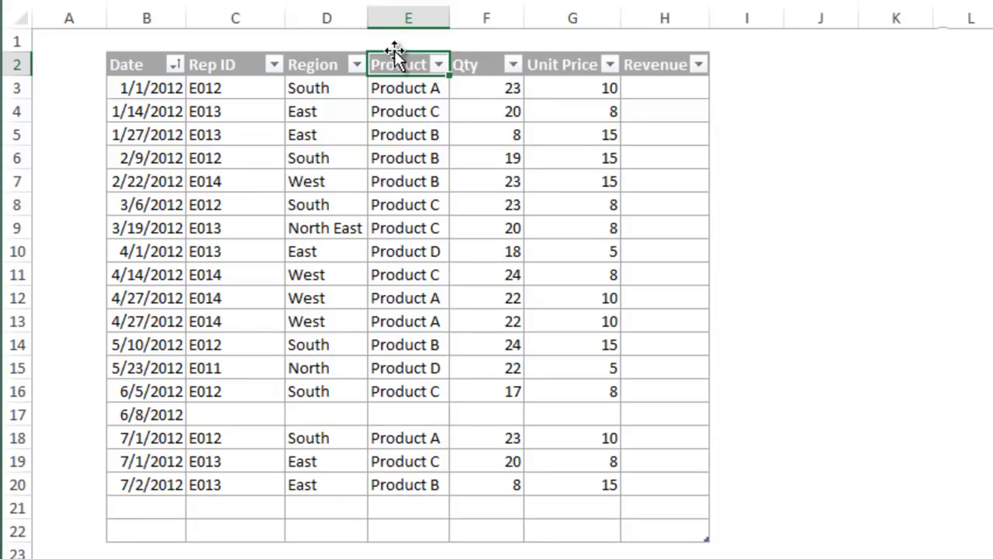
{"action": "left_click", "coordinate": [394, 53]}
{"action": "left_click_drag", "start_coordinate": [394, 53], "coordinate": [292, 54]}
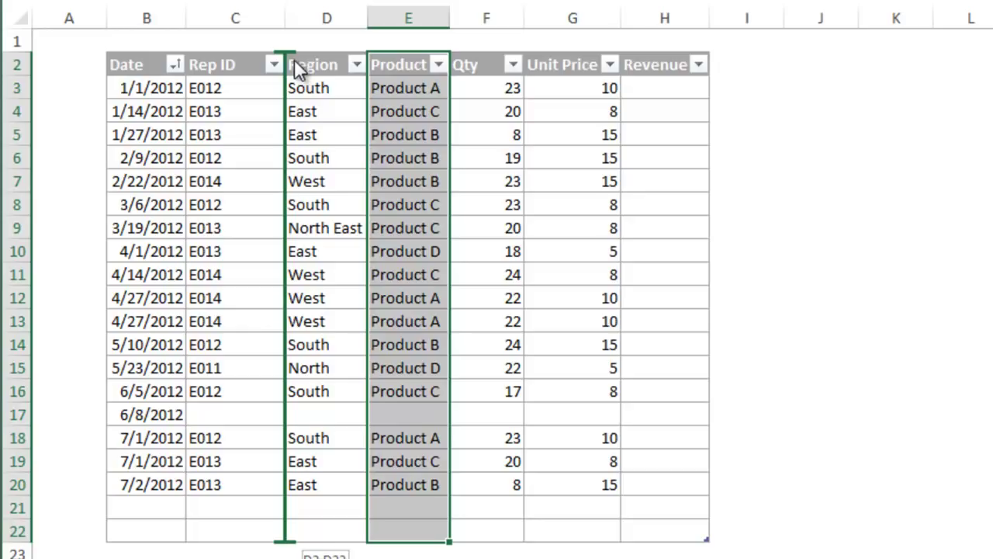
{"action": "left_click_drag", "start_coordinate": [292, 59], "coordinate": [292, 60]}
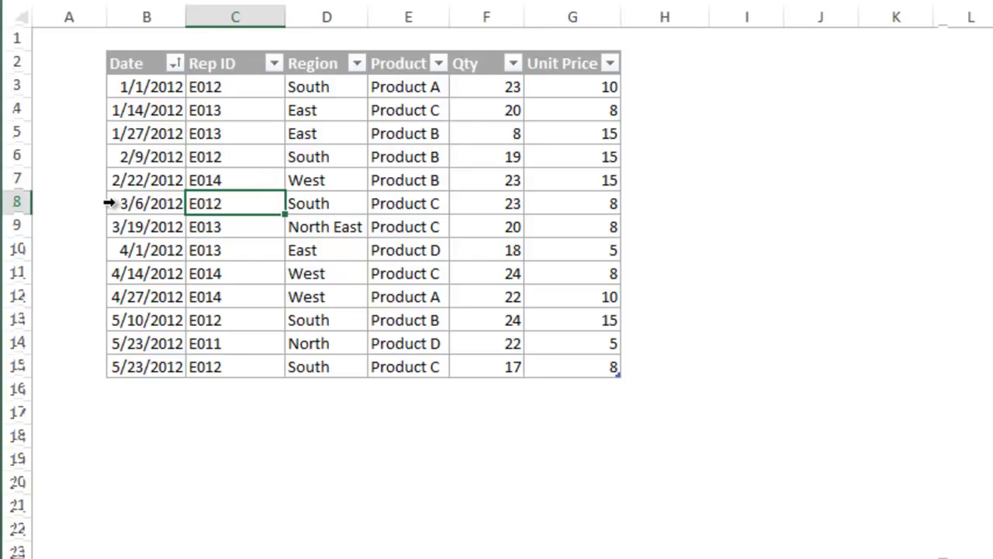
Step: Move the 3/6/2012 row below the 4/14/2012 row, then view D4's Insert/Delete options
{"action": "left_click", "coordinate": [109, 203]}
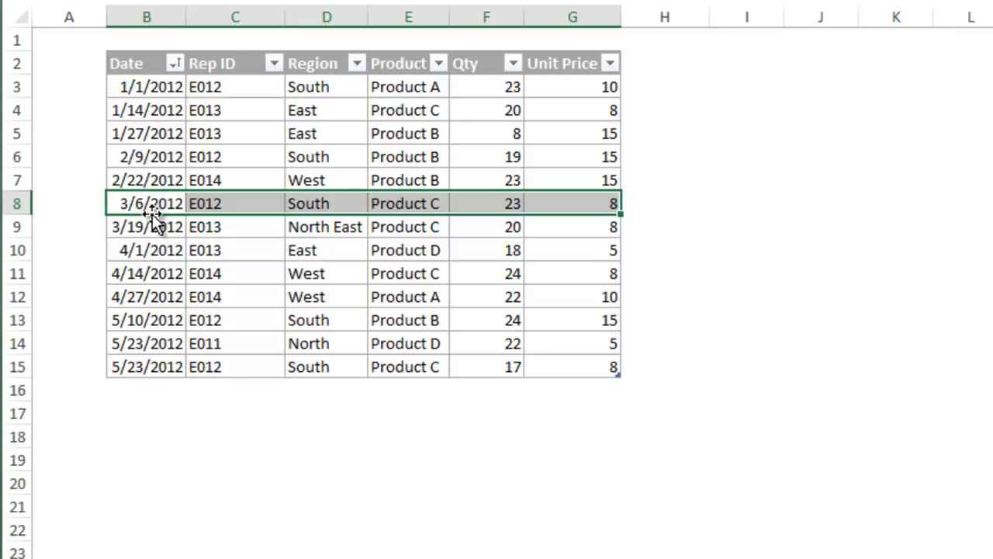
{"action": "left_click_drag", "start_coordinate": [155, 224], "coordinate": [155, 290]}
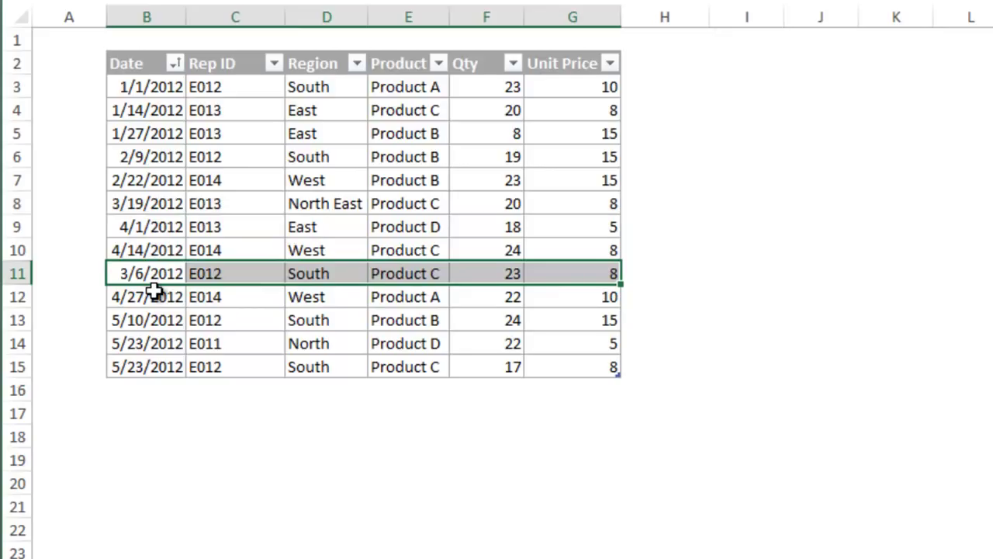
{"action": "left_click", "coordinate": [346, 108]}
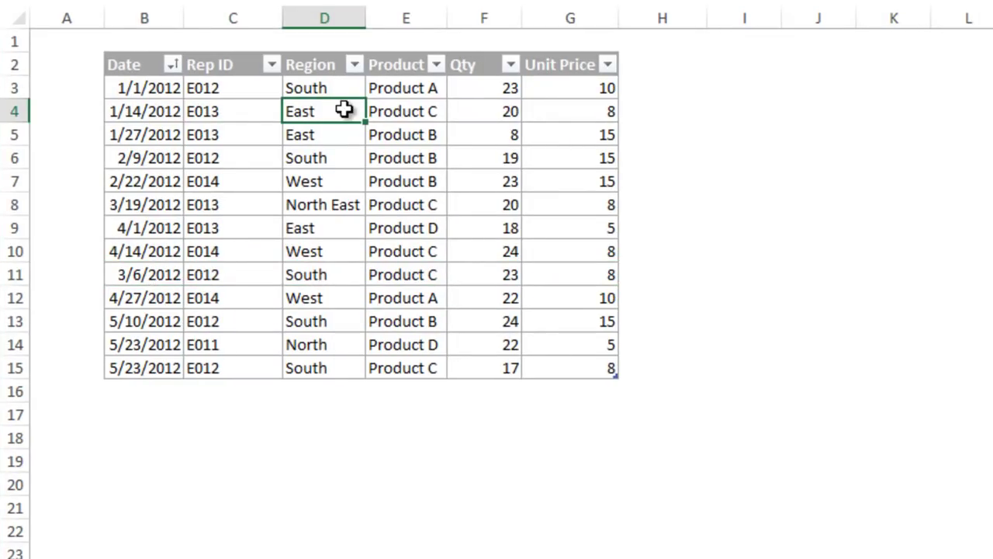
{"action": "right_click", "coordinate": [344, 110]}
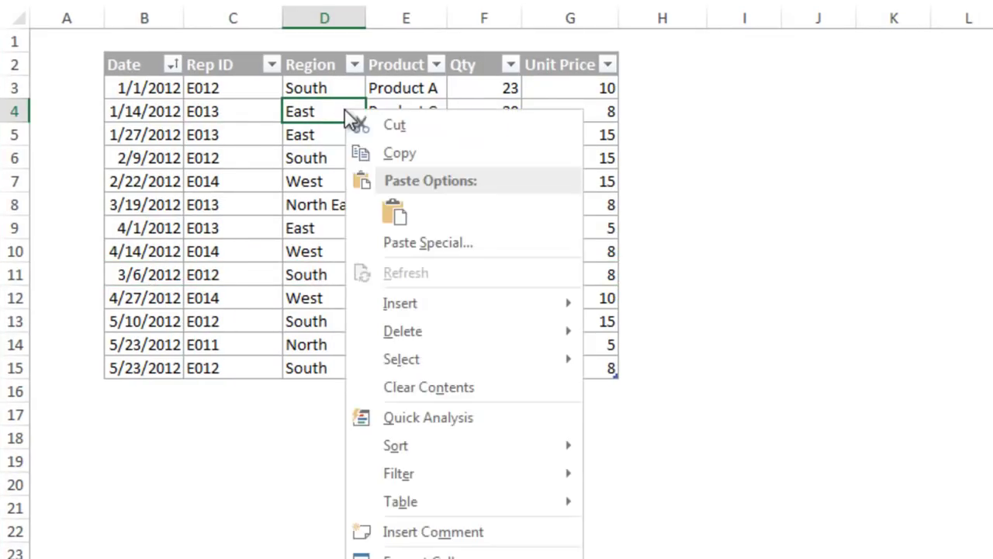
{"action": "mouse_move", "coordinate": [455, 314]}
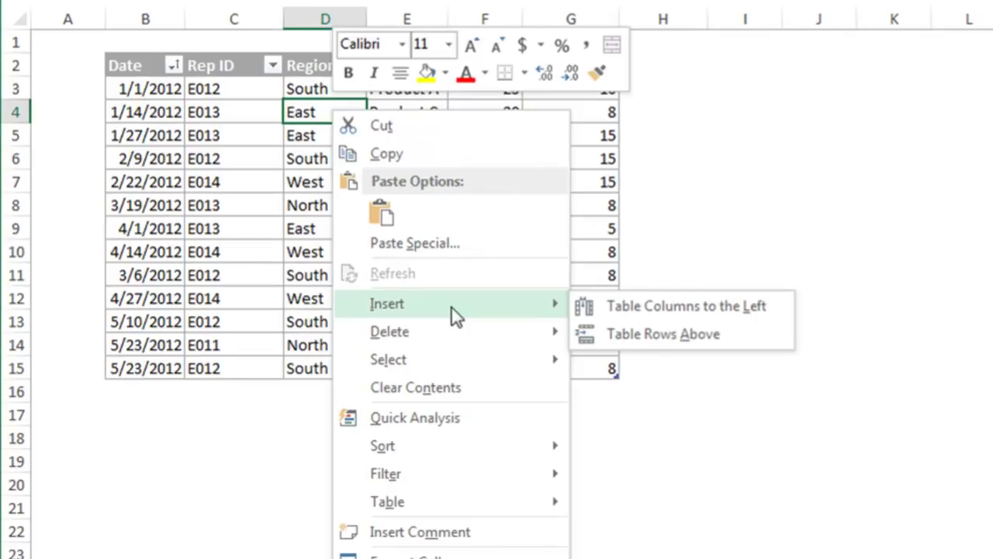
{"action": "mouse_move", "coordinate": [432, 335]}
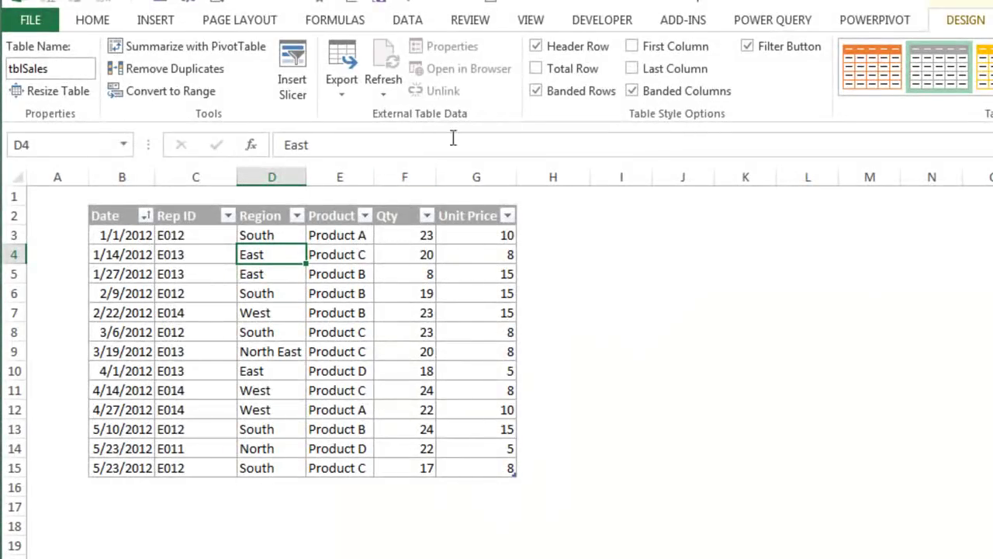
Step: Add a Total row to tblSales with Qty averaged, Product counted and Unit Price summed
{"action": "left_click", "coordinate": [539, 69]}
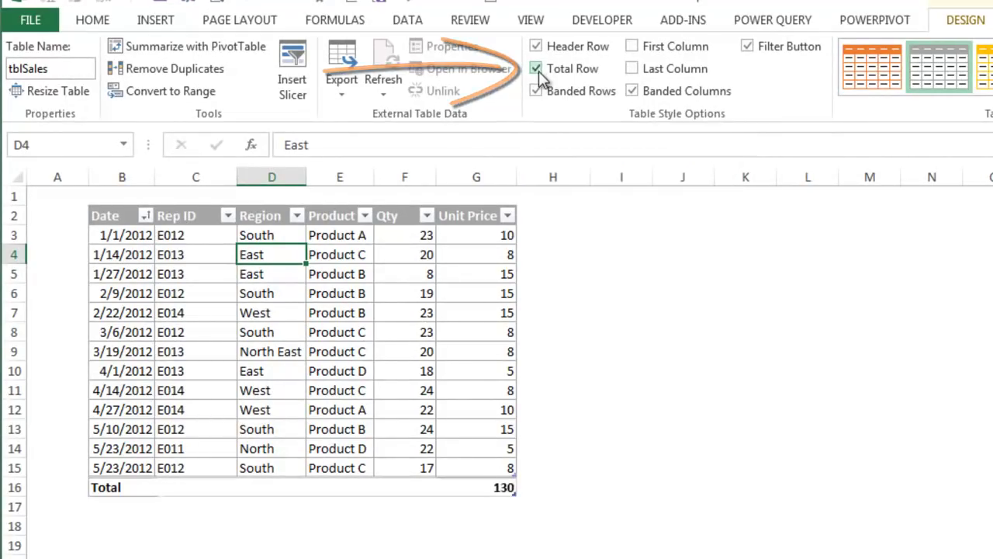
{"action": "left_click", "coordinate": [501, 486]}
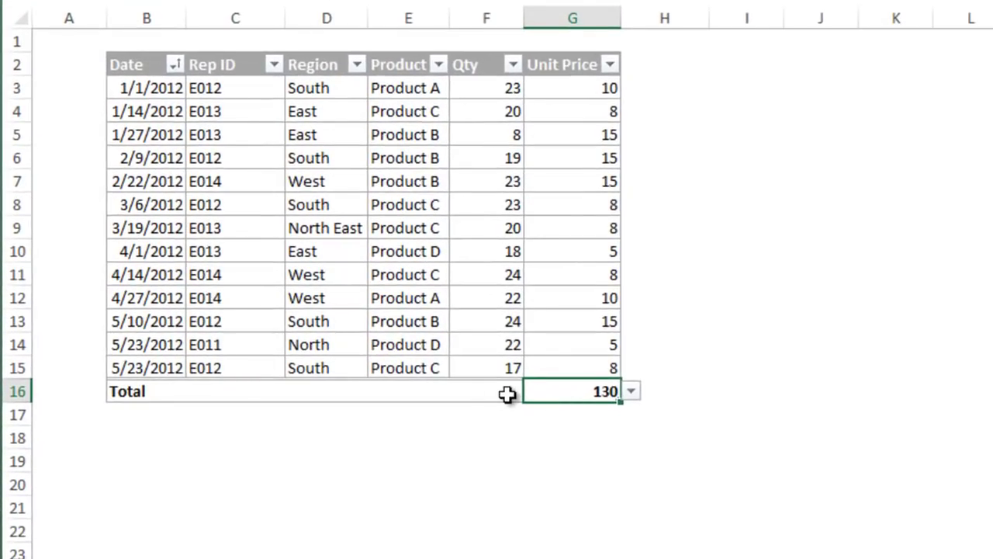
{"action": "left_click", "coordinate": [494, 395]}
{"action": "left_click", "coordinate": [534, 391]}
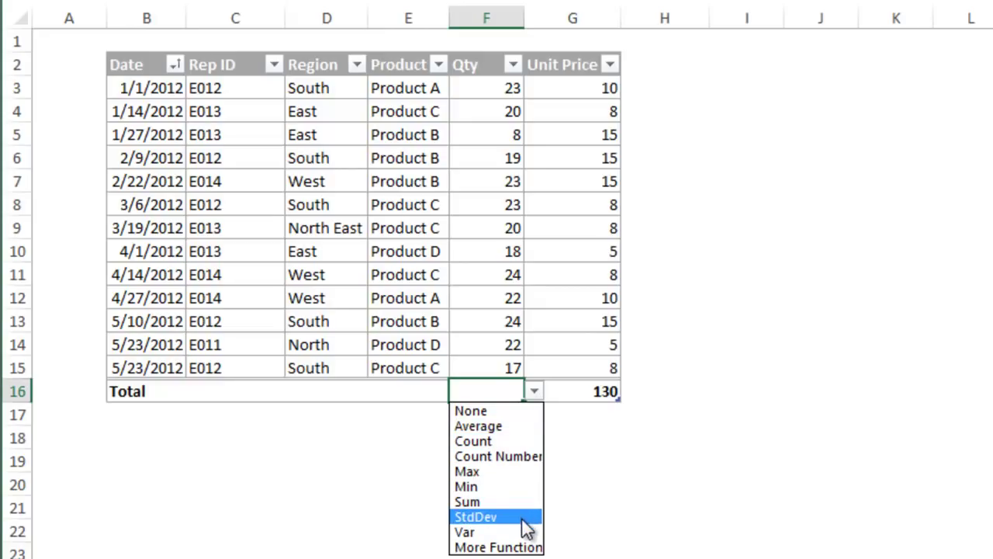
{"action": "left_click", "coordinate": [522, 428]}
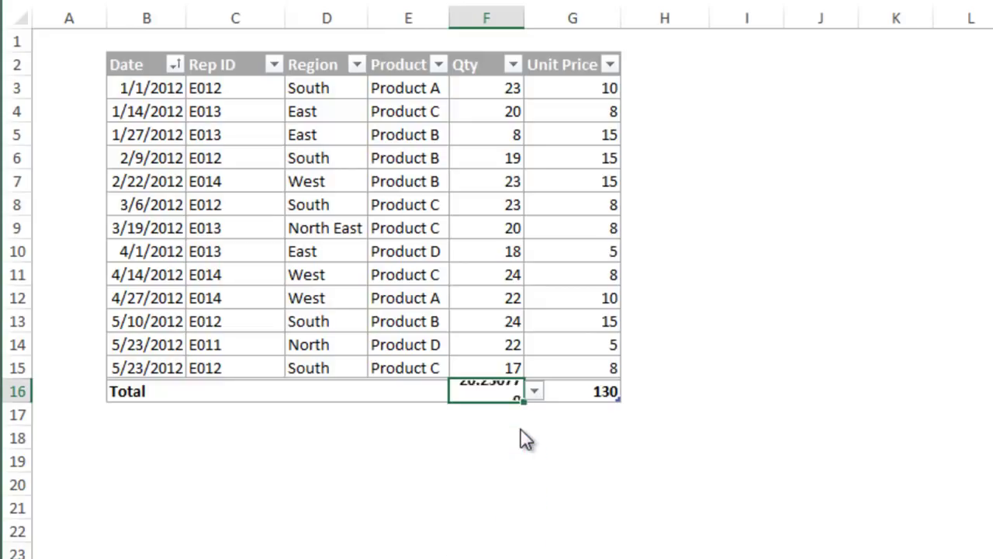
{"action": "left_click", "coordinate": [421, 391]}
{"action": "left_click", "coordinate": [459, 391]}
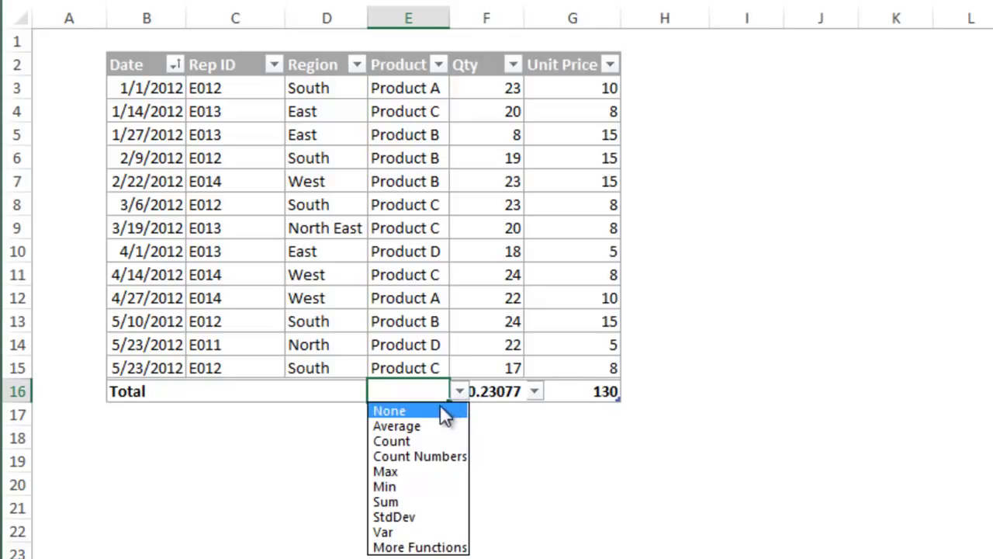
{"action": "left_click", "coordinate": [431, 441]}
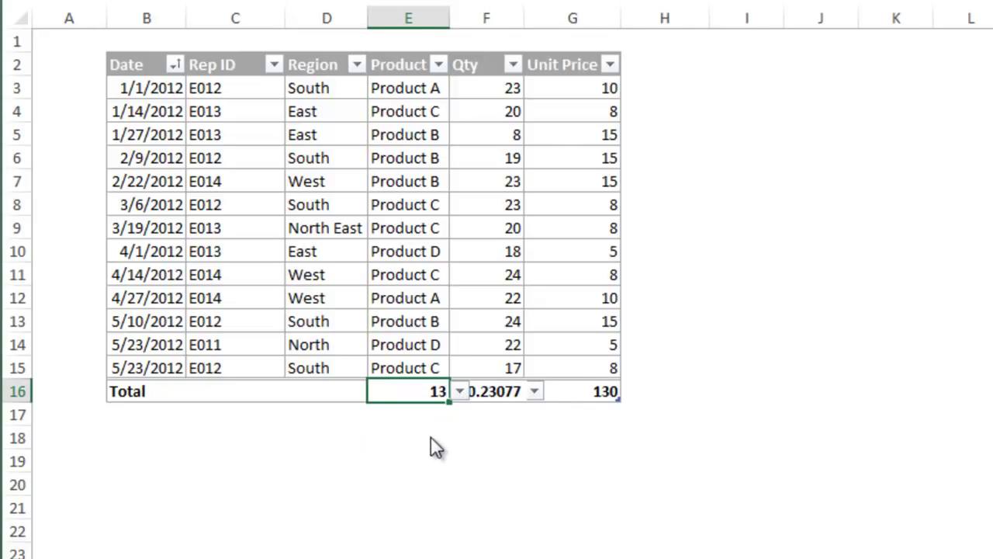
{"action": "left_click", "coordinate": [575, 393]}
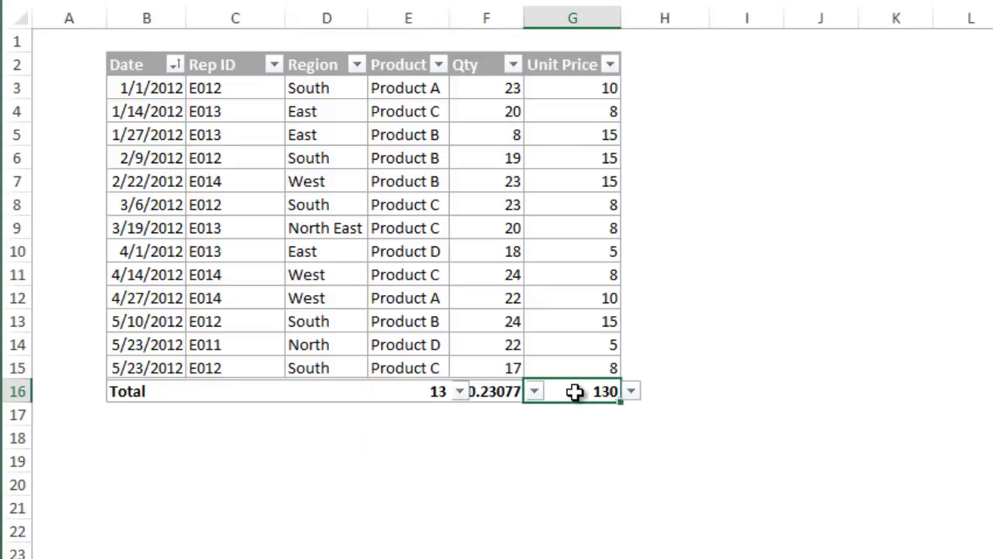
{"action": "double_click", "coordinate": [574, 391]}
{"action": "key", "text": "Escape"}
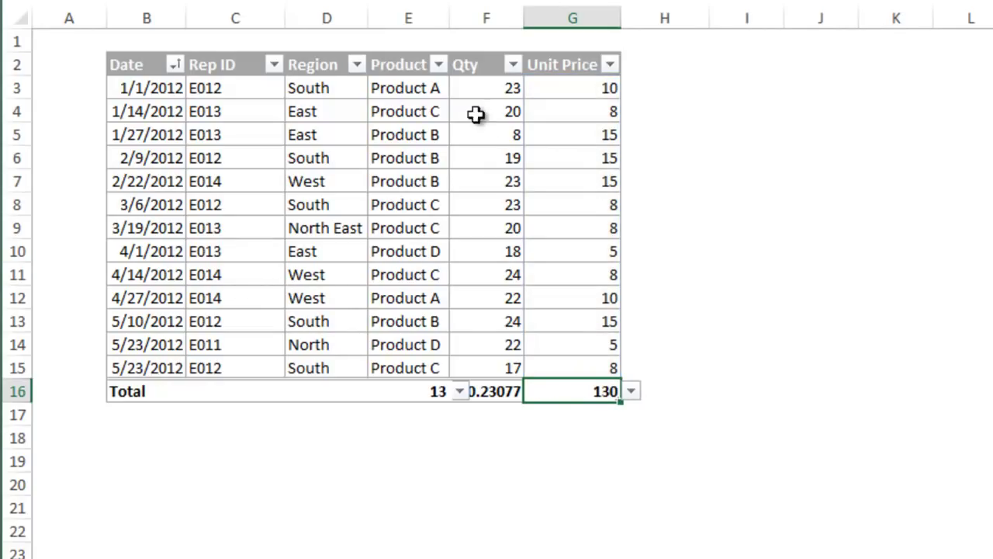
Step: Filter the Product column so only Product A rows are shown
{"action": "left_click", "coordinate": [438, 66]}
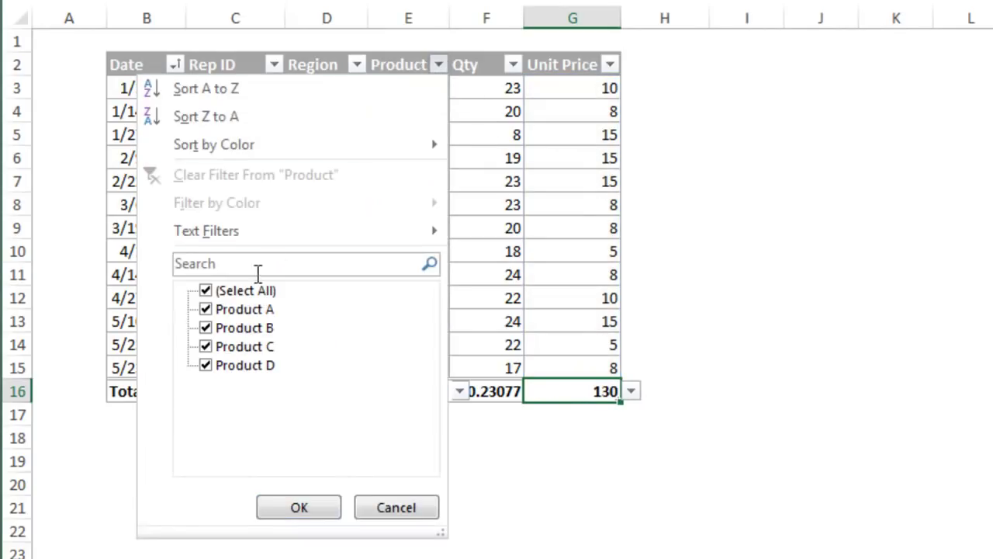
{"action": "left_click", "coordinate": [242, 291]}
{"action": "left_click", "coordinate": [241, 310]}
{"action": "left_click", "coordinate": [296, 506]}
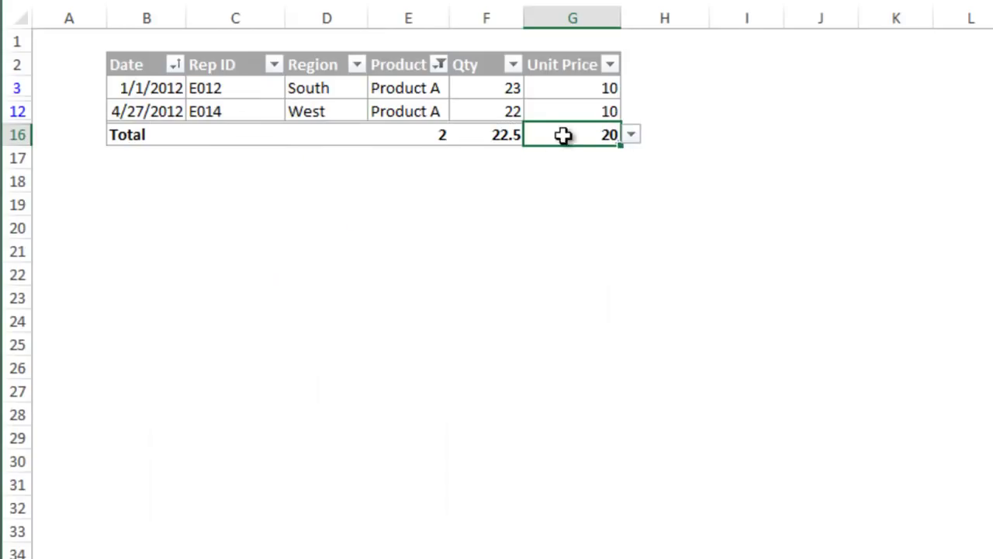
{"action": "left_click_drag", "start_coordinate": [573, 87], "coordinate": [574, 107]}
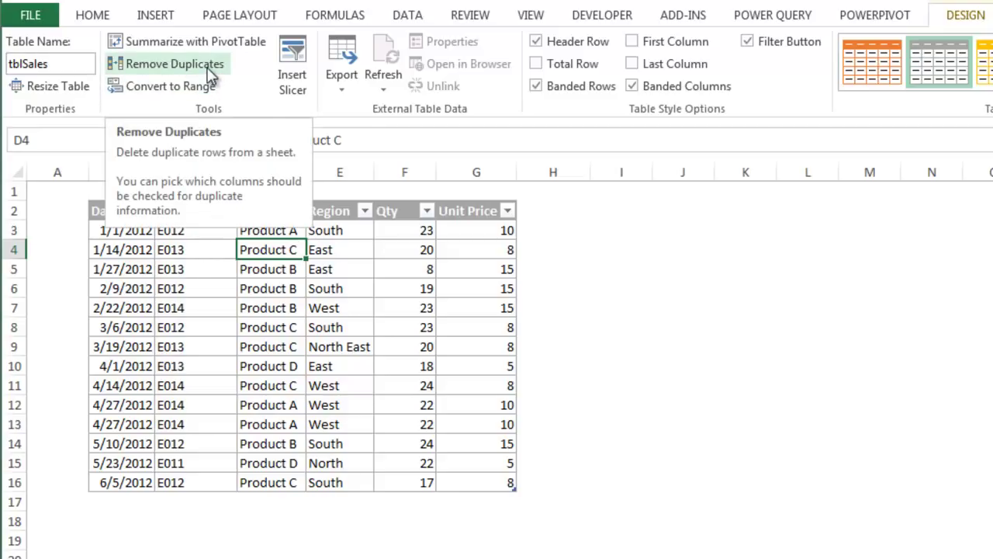
Step: Remove duplicates across all columns, dropping the repeated 4/27/2012 West sale
{"action": "left_click", "coordinate": [209, 74]}
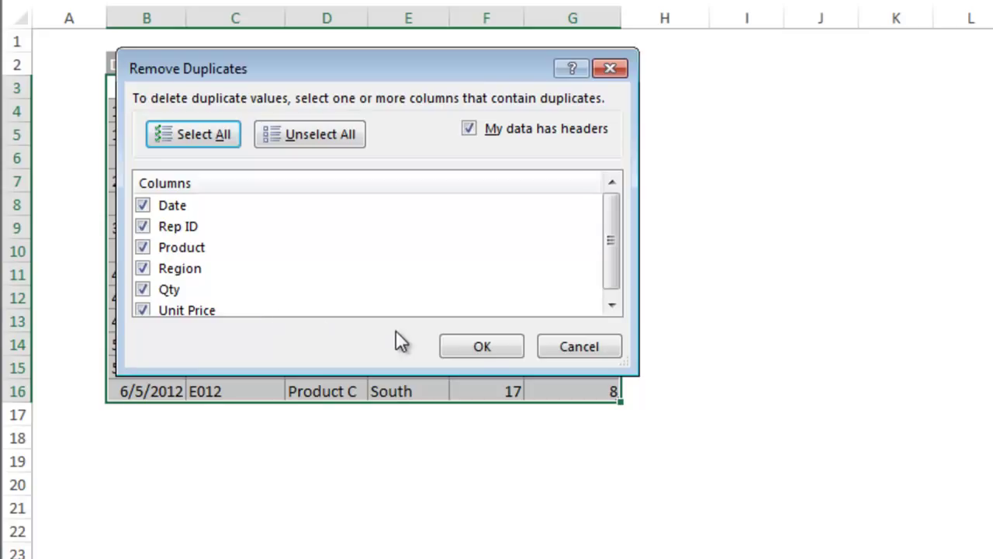
{"action": "left_click", "coordinate": [473, 343]}
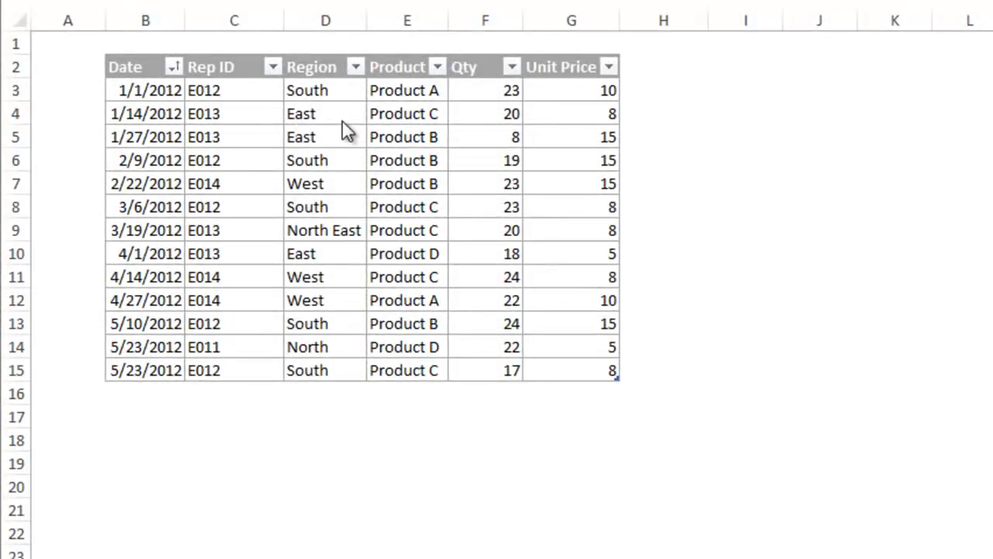
Step: Remove duplicates checking only the Region column, leaving one row per region
{"action": "left_click", "coordinate": [343, 118]}
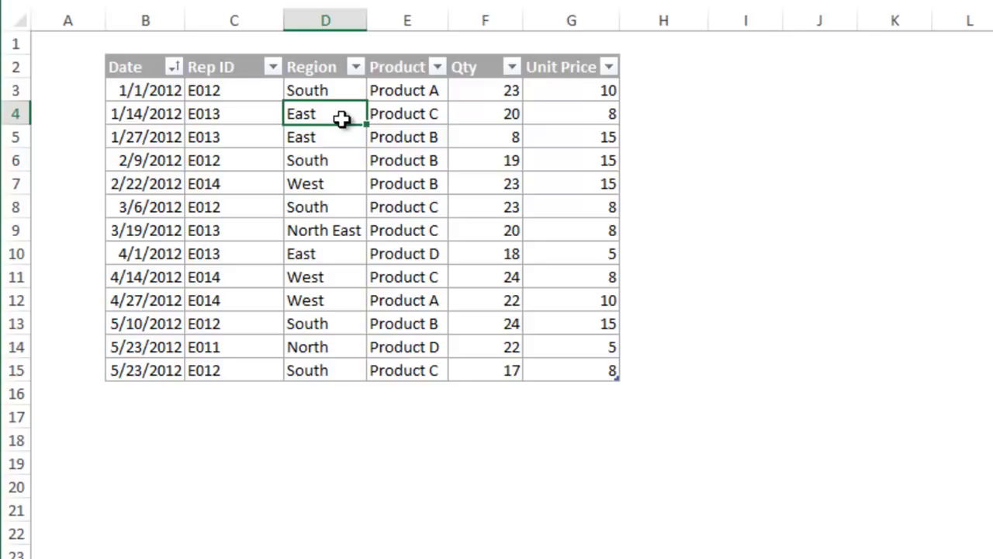
{"action": "left_click", "coordinate": [355, 68]}
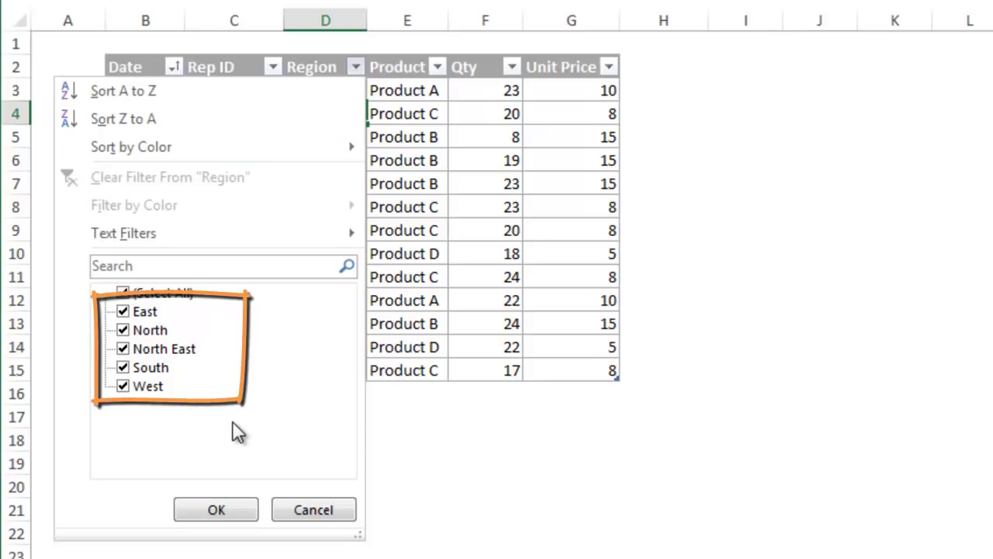
{"action": "left_click", "coordinate": [315, 513]}
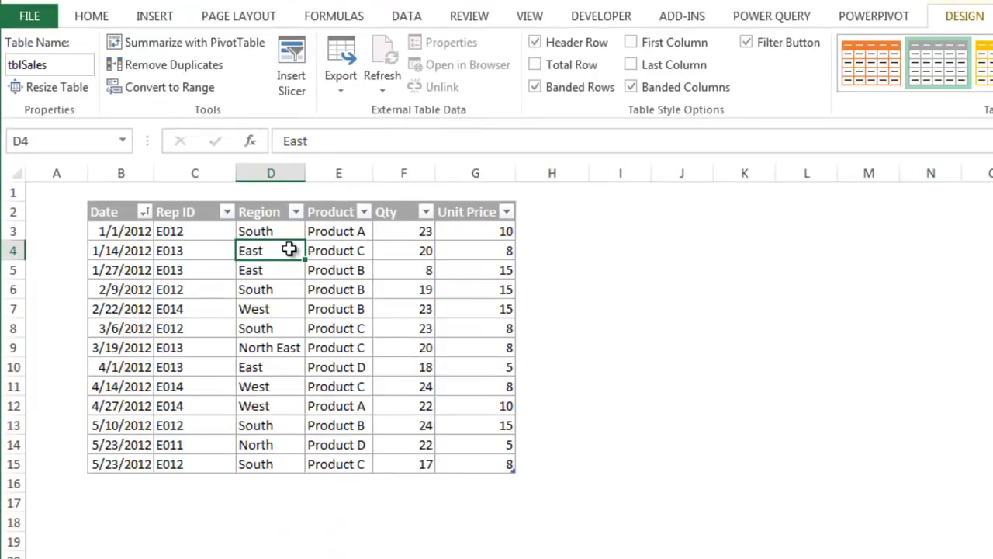
{"action": "left_click", "coordinate": [204, 67]}
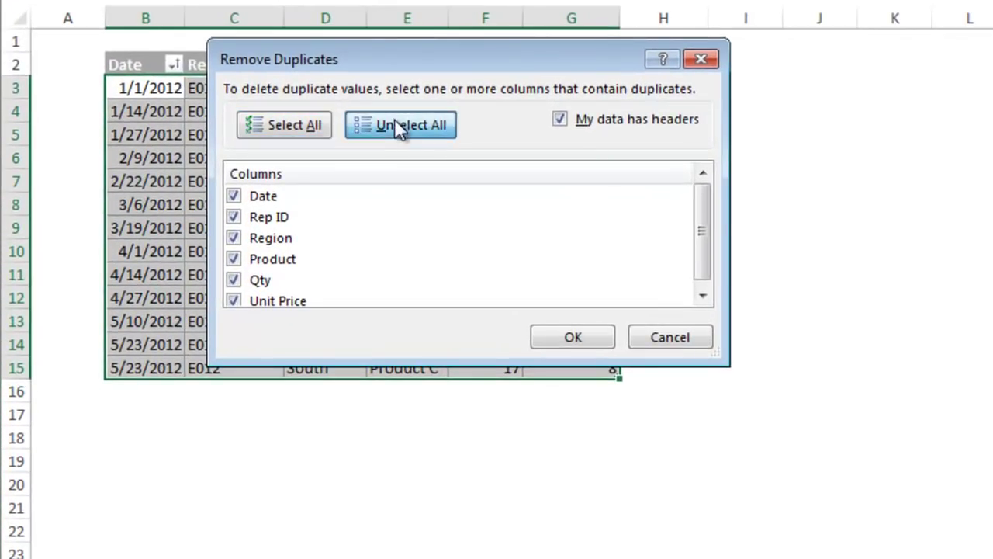
{"action": "left_click", "coordinate": [336, 253]}
{"action": "left_click", "coordinate": [277, 239]}
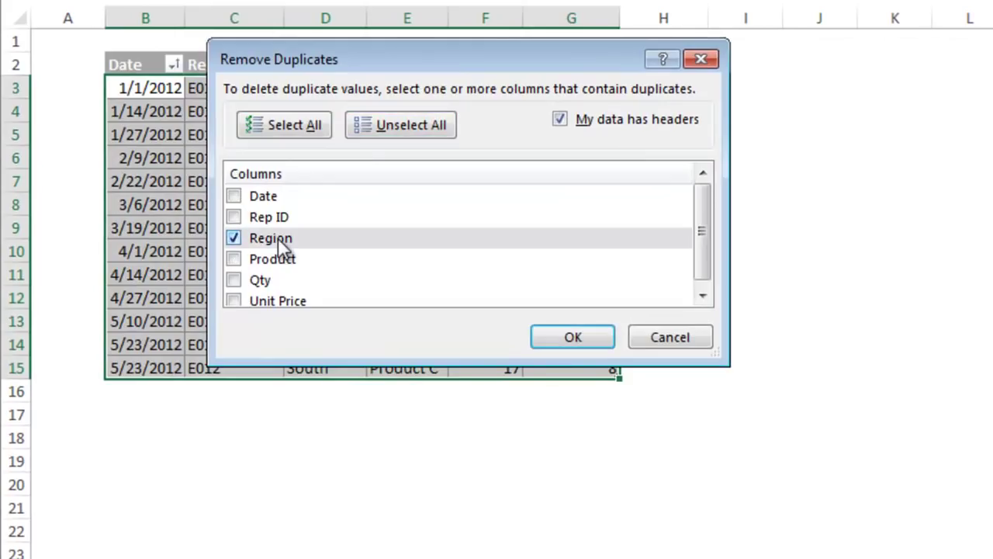
{"action": "left_click", "coordinate": [547, 339]}
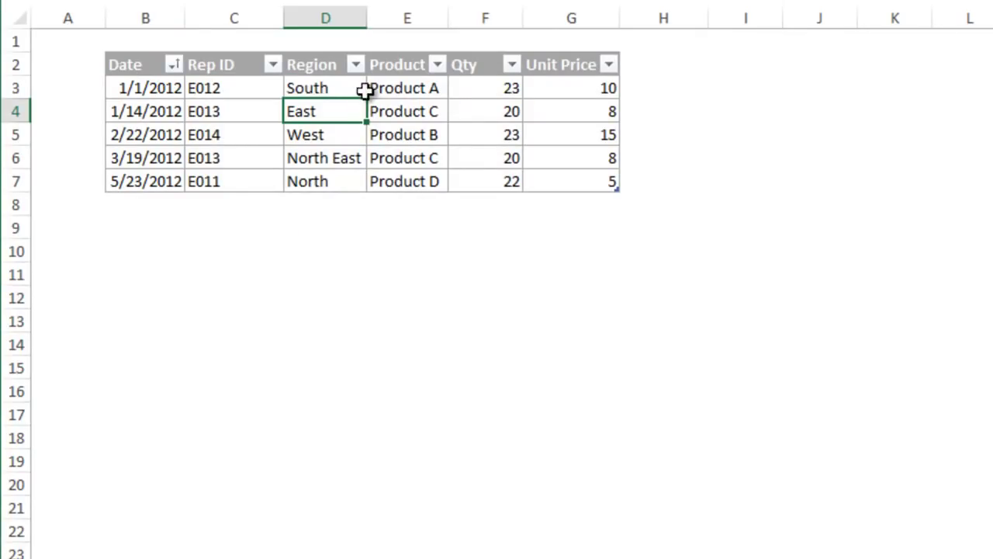
Step: Copy the region names in D3:D7 and paste them into I3:I7
{"action": "left_click", "coordinate": [353, 89]}
{"action": "left_click_drag", "start_coordinate": [347, 108], "coordinate": [343, 169]}
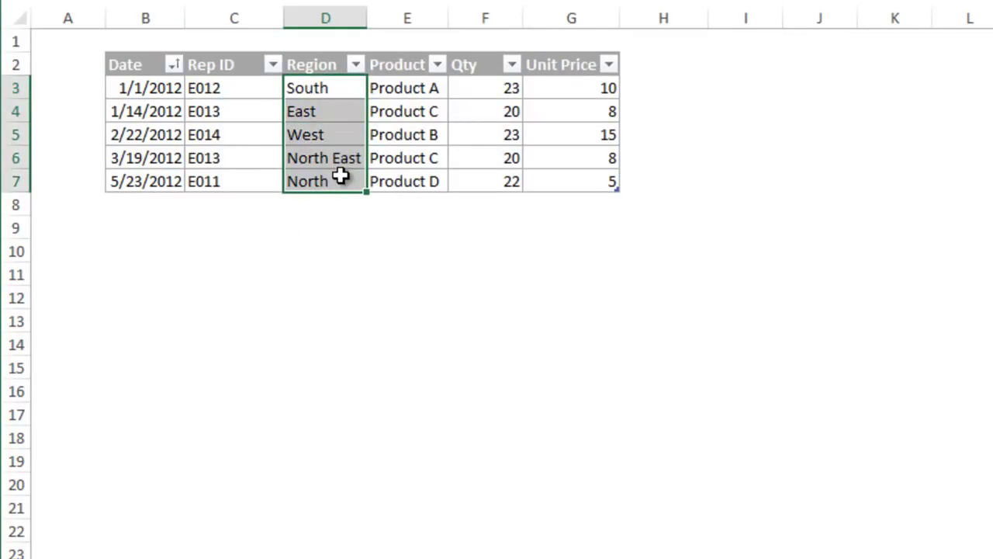
{"action": "key", "text": "ctrl+c"}
{"action": "left_click", "coordinate": [719, 88]}
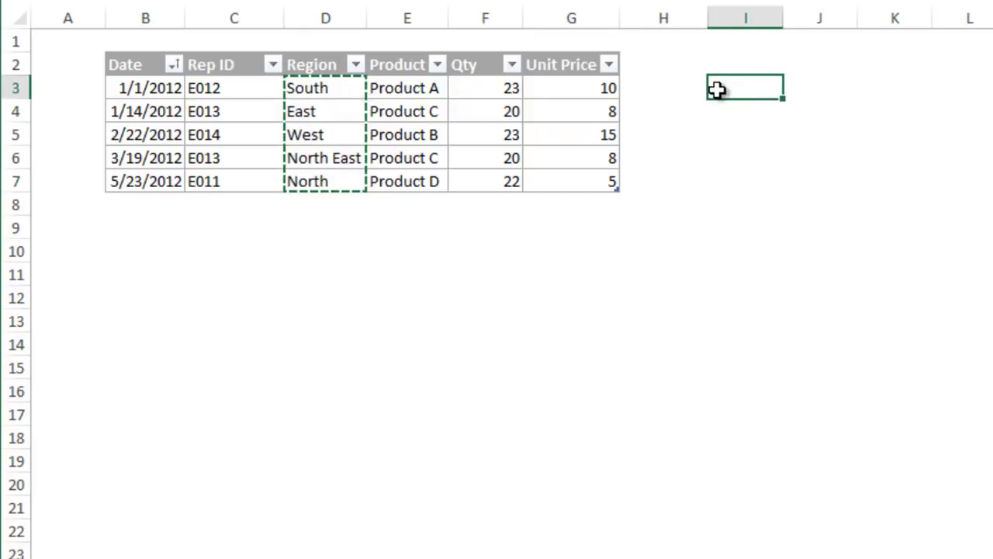
{"action": "key", "text": "ctrl+v"}
{"action": "left_click", "coordinate": [811, 90]}
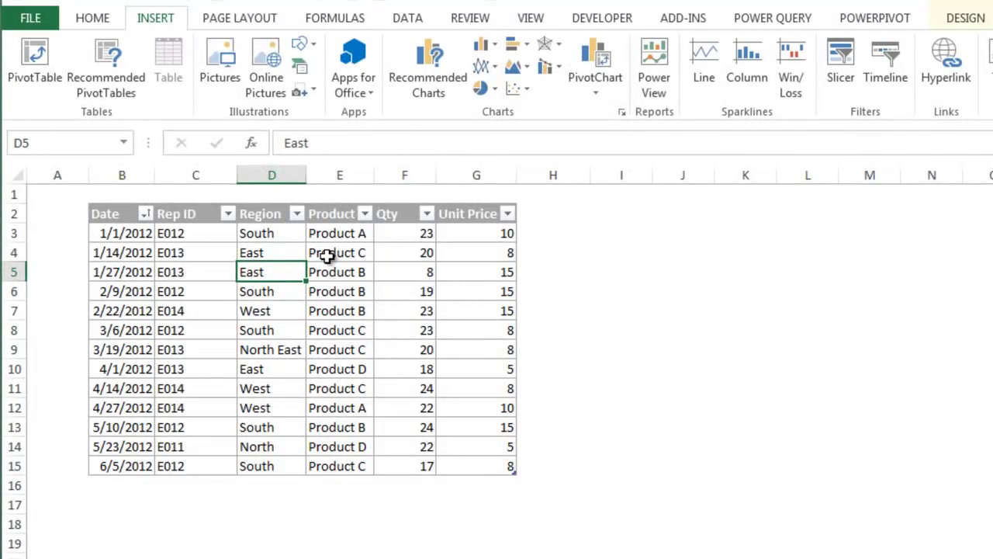
Step: Summarize tblSales with a new PivotTable placed on a new worksheet
{"action": "left_click", "coordinate": [962, 19]}
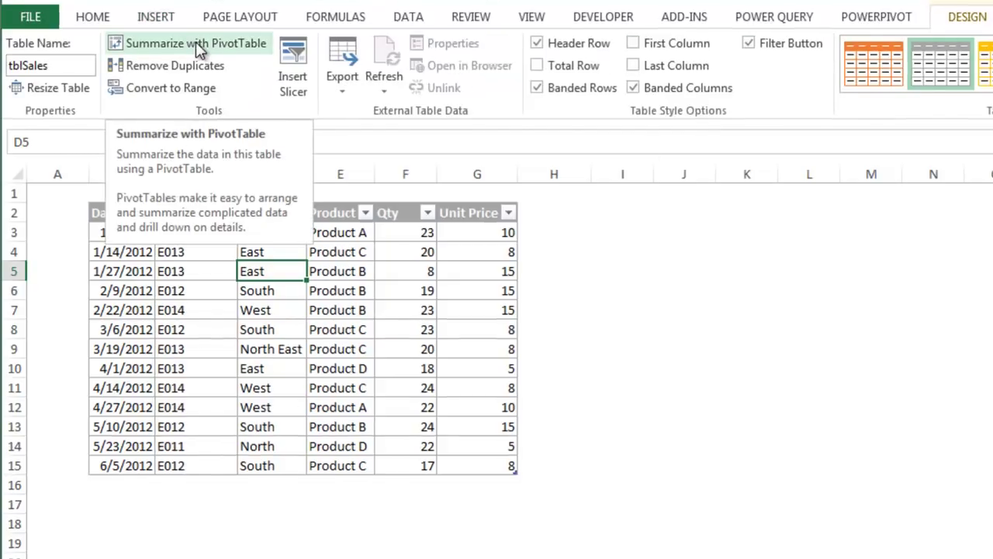
{"action": "left_click", "coordinate": [199, 47]}
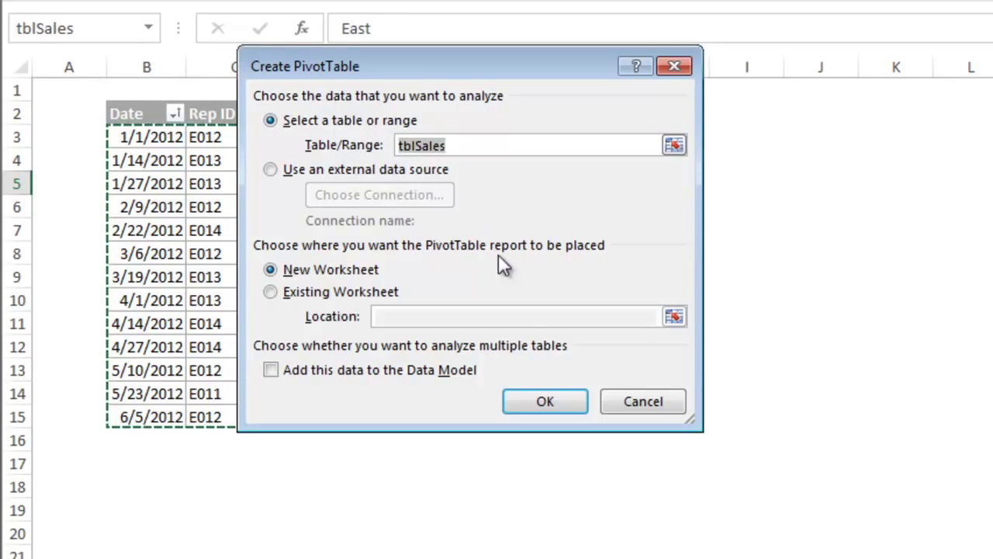
{"action": "left_click", "coordinate": [533, 401]}
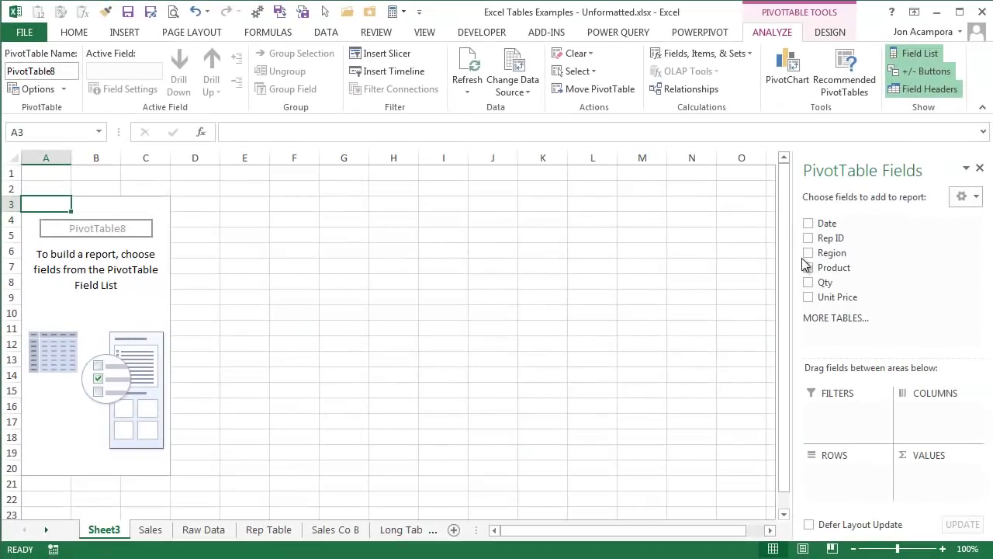
Step: Add Region as row labels and Sum of Qty as values in PivotTable8
{"action": "left_click", "coordinate": [808, 254]}
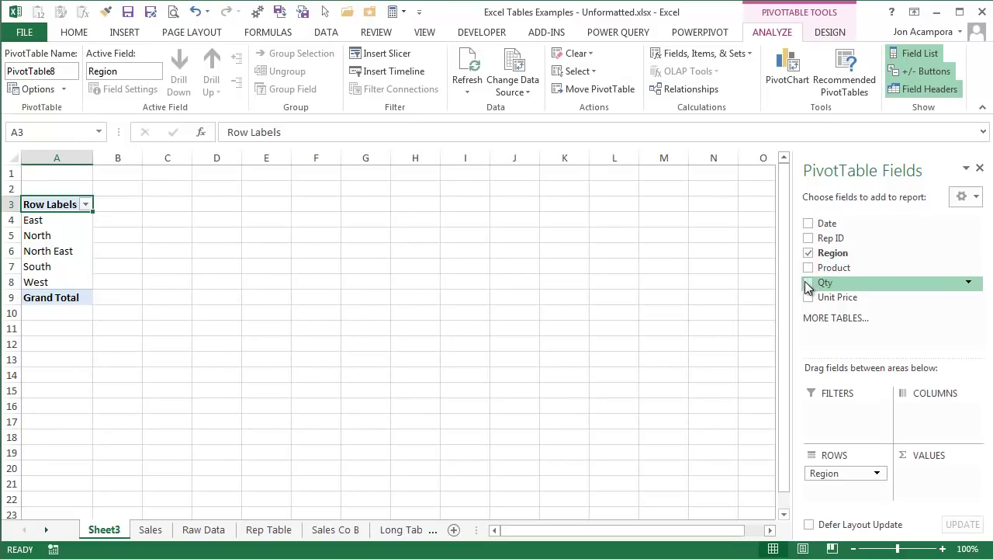
{"action": "left_click", "coordinate": [807, 284]}
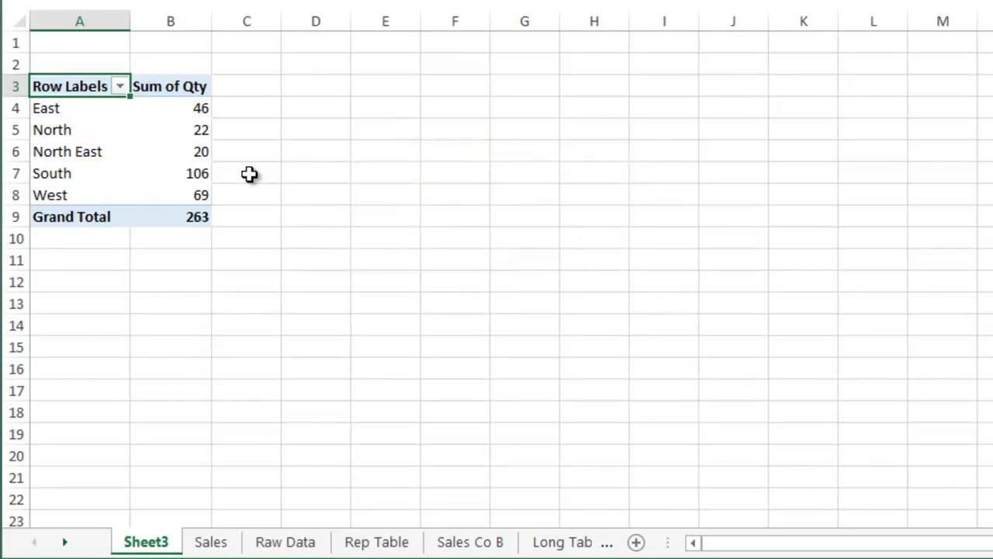
Step: Paste the copied Raw Data rows into B16 beneath the Sales table
{"action": "left_click", "coordinate": [283, 540]}
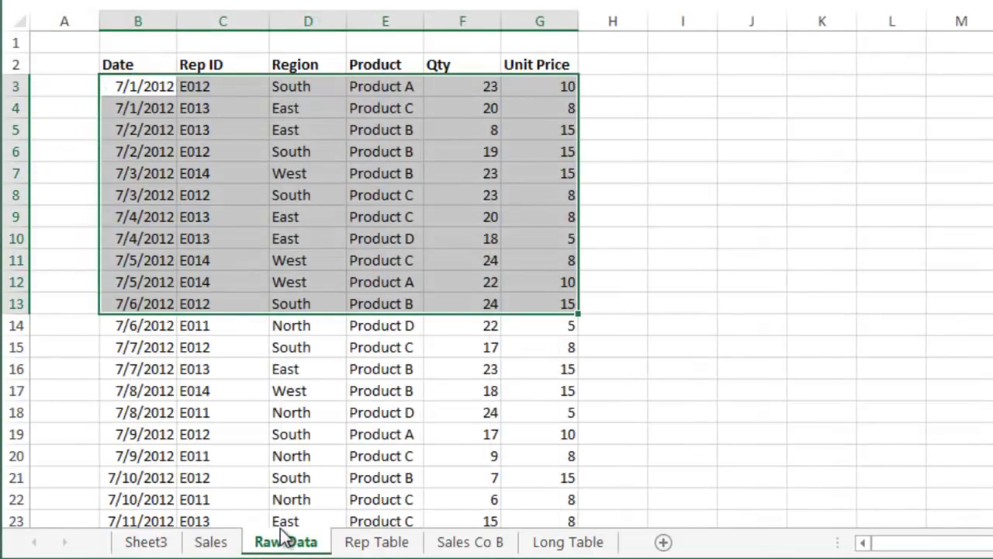
{"action": "key", "text": "ctrl+c"}
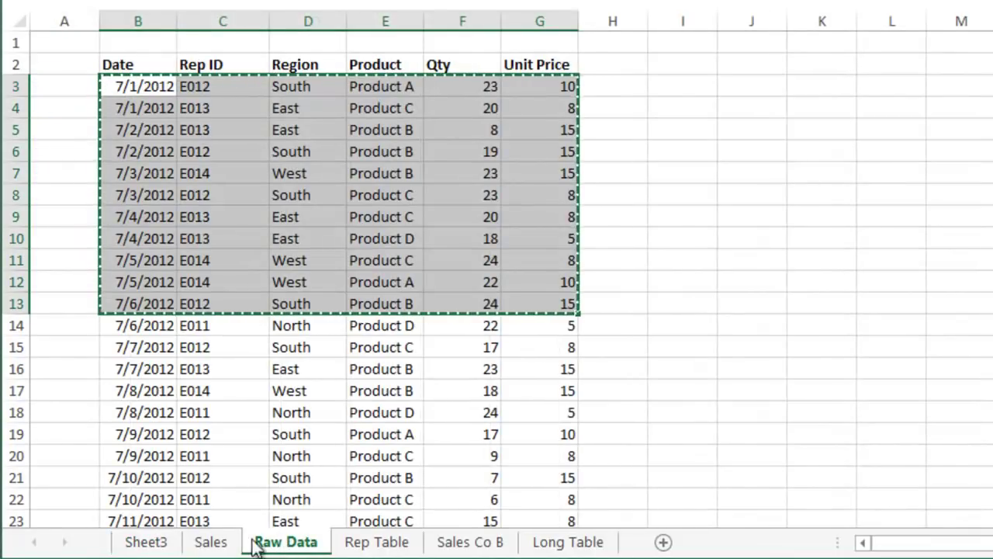
{"action": "left_click", "coordinate": [208, 543]}
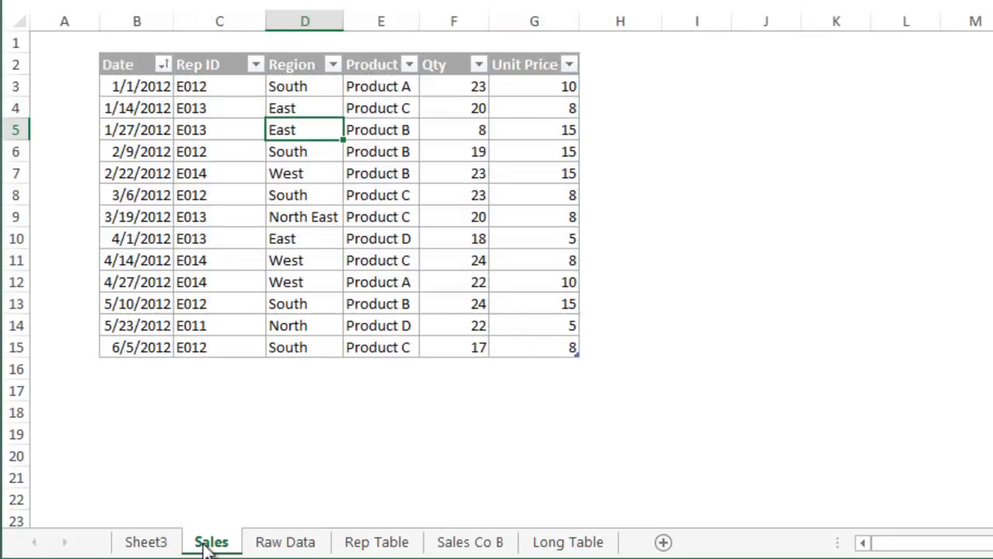
{"action": "left_click", "coordinate": [128, 370]}
{"action": "key", "text": "ctrl+v"}
{"action": "scroll", "coordinate": [133, 377], "scroll_direction": "down", "scroll_amount": 2}
{"action": "left_click", "coordinate": [138, 391]}
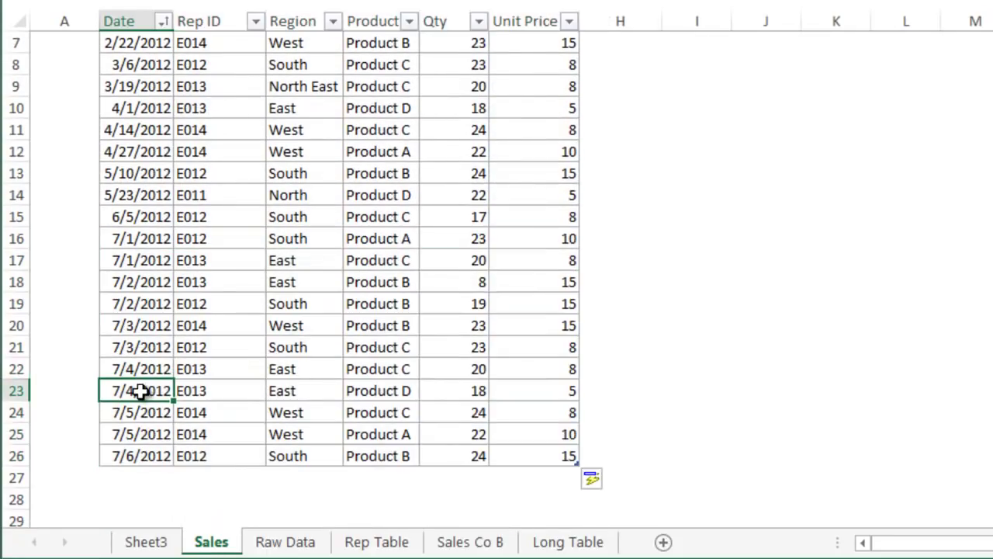
Step: Refresh the PivotTable on Sheet3 so the Grand Total updates to 487
{"action": "left_click", "coordinate": [132, 541]}
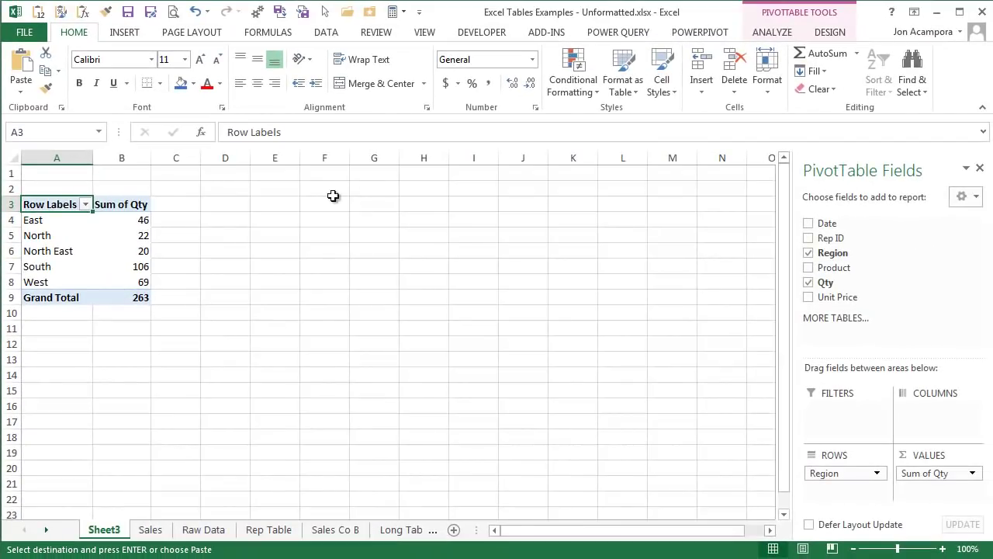
{"action": "key", "text": "alt+F5"}
{"action": "left_click", "coordinate": [788, 33]}
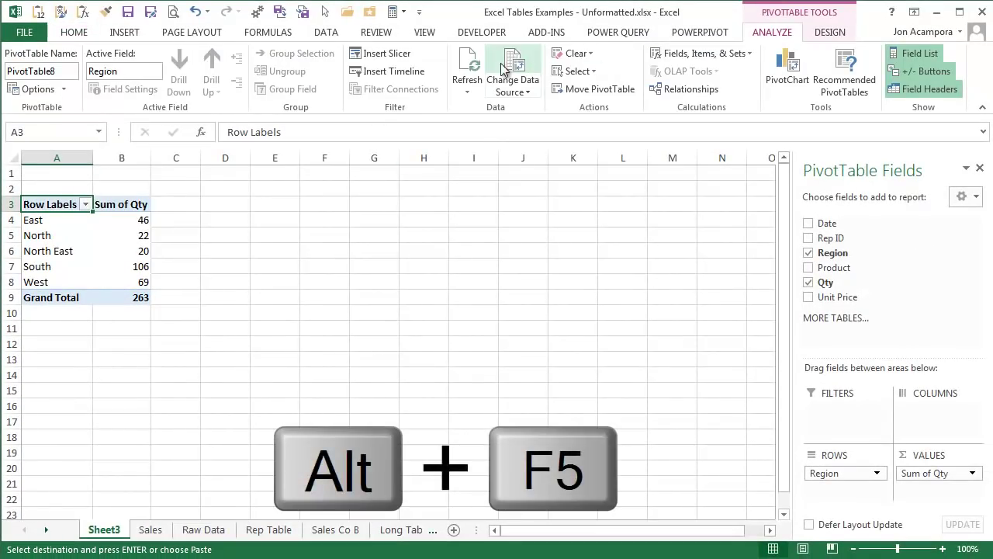
{"action": "left_click", "coordinate": [475, 70]}
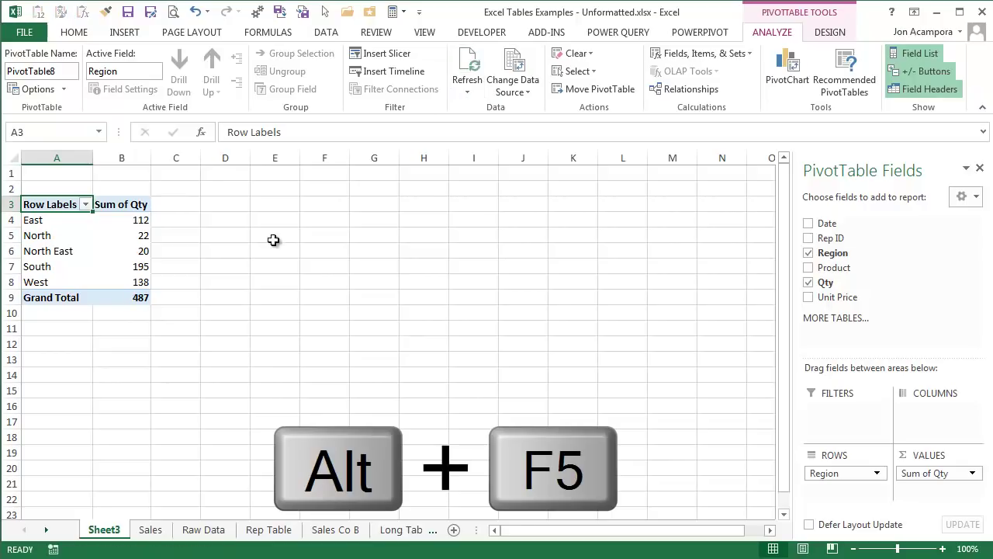
{"action": "left_click", "coordinate": [125, 298]}
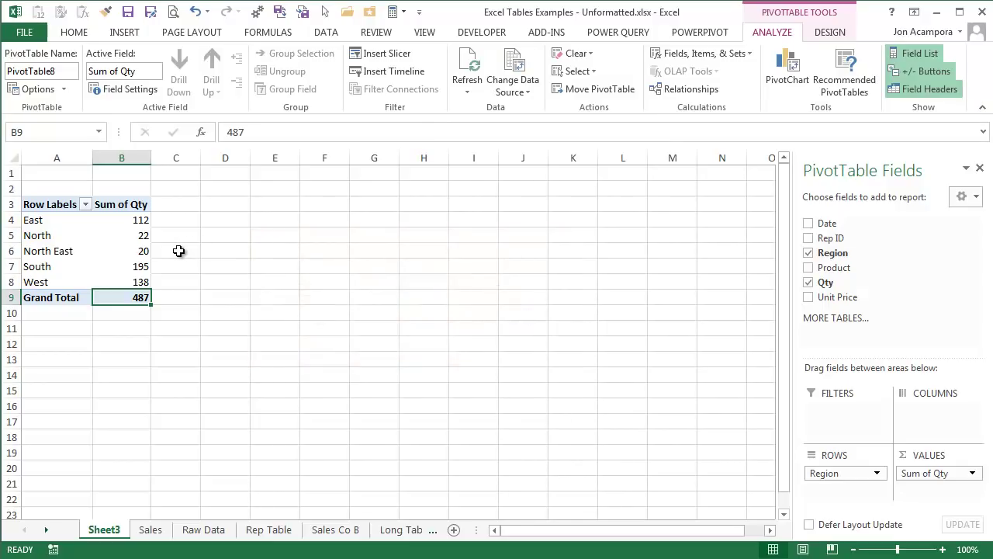
Step: Insert the recommended Sum of Qty by Product PivotTable built from the Sales table
{"action": "left_click", "coordinate": [161, 531]}
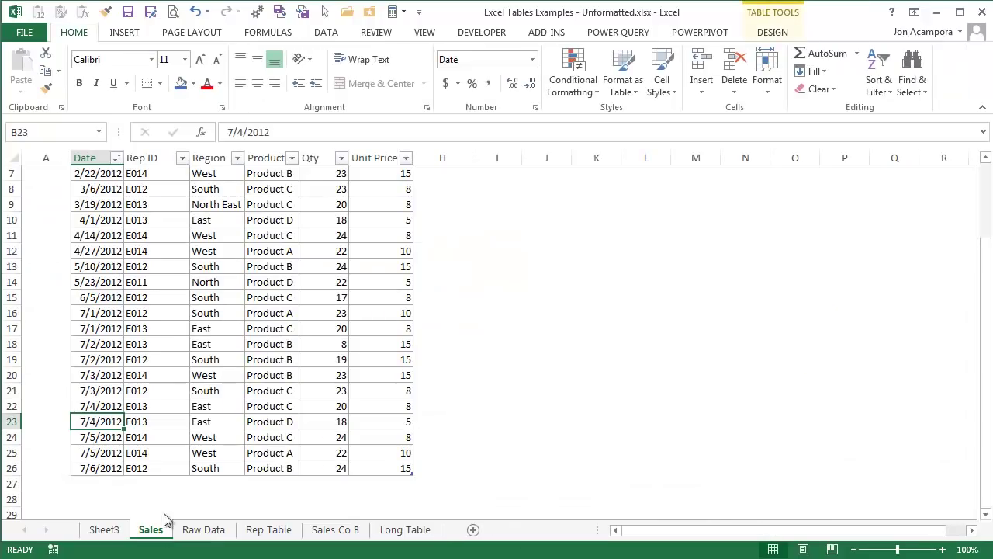
{"action": "scroll", "coordinate": [183, 356], "scroll_direction": "up", "scroll_amount": 2}
{"action": "left_click", "coordinate": [171, 252]}
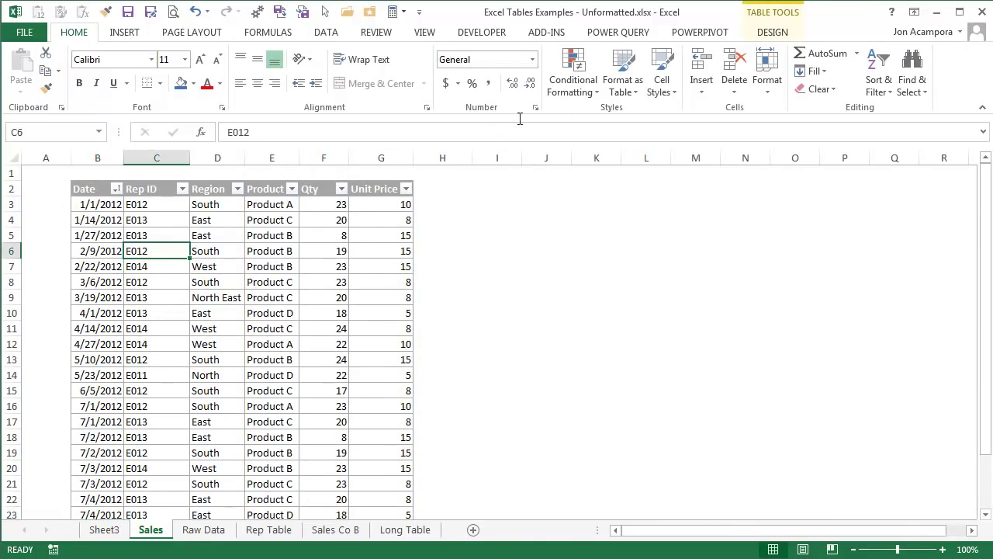
{"action": "left_click", "coordinate": [137, 30]}
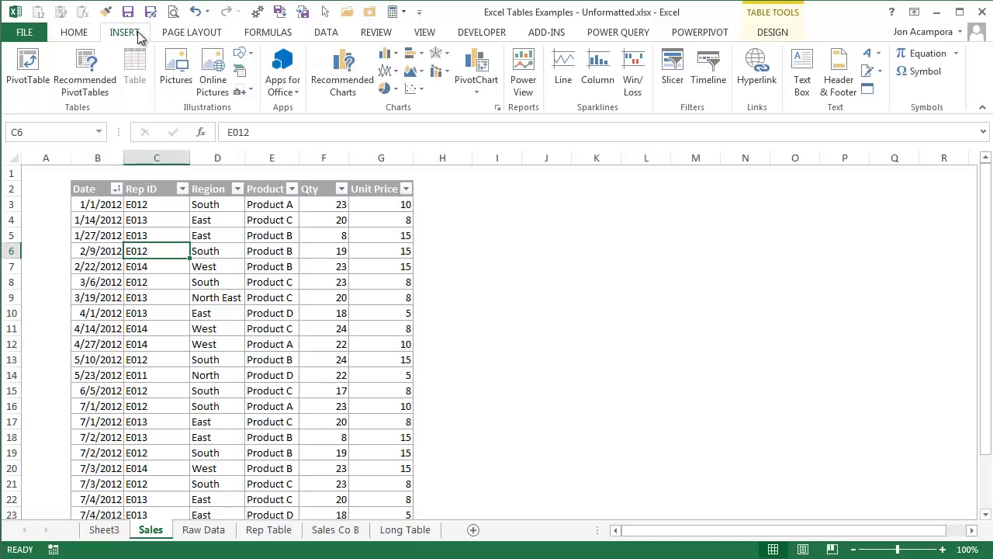
{"action": "left_click", "coordinate": [97, 73]}
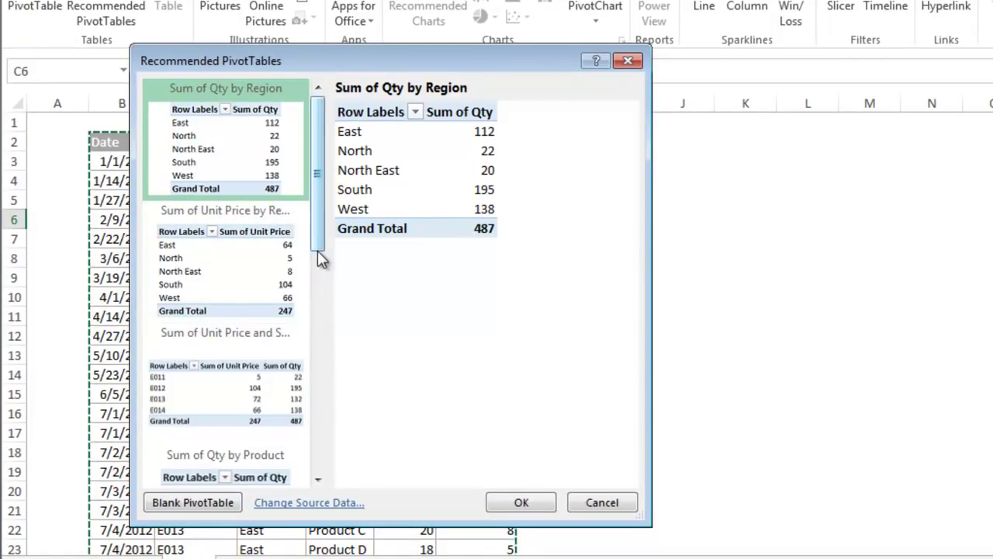
{"action": "left_click_drag", "start_coordinate": [317, 250], "coordinate": [326, 371]}
{"action": "left_click", "coordinate": [280, 248]}
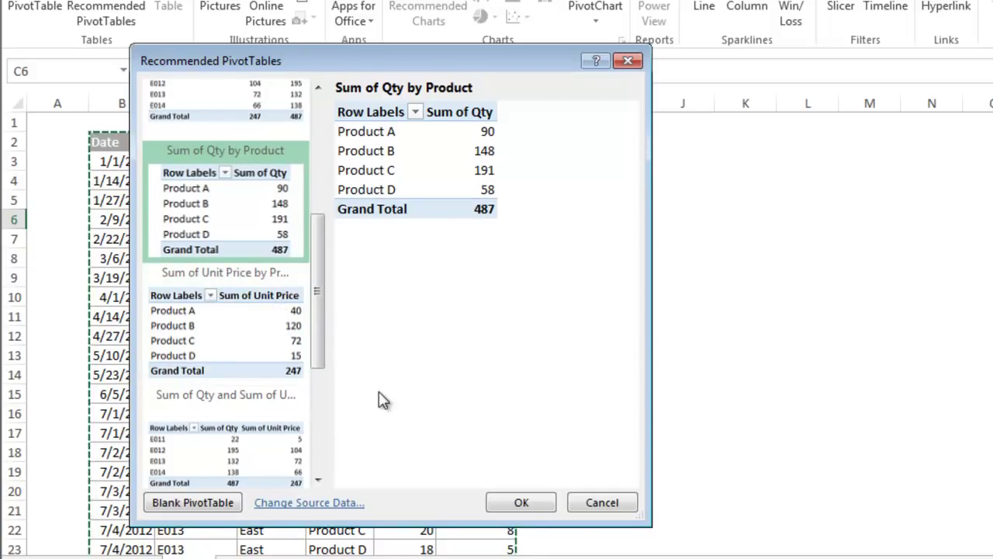
{"action": "left_click", "coordinate": [527, 502]}
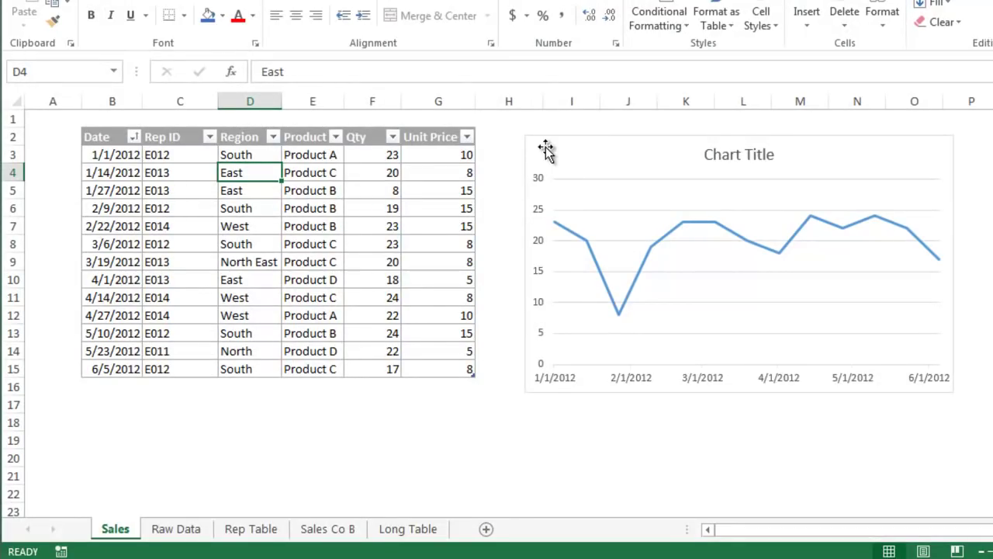
Step: Paste the Raw Data rows at B16 of the Sales sheet, extending the chart's data range
{"action": "left_click", "coordinate": [563, 144]}
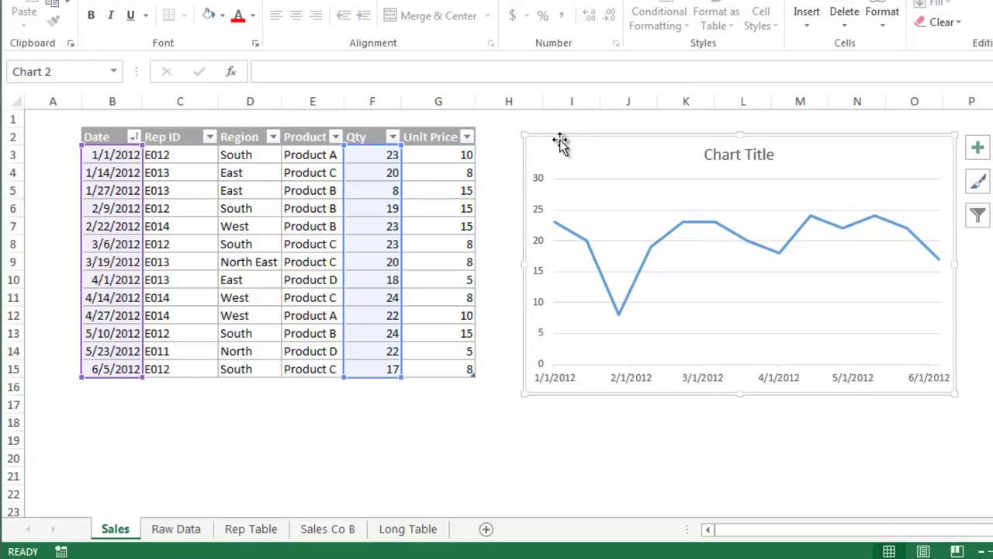
{"action": "left_click", "coordinate": [185, 530]}
{"action": "key", "text": "ctrl+c"}
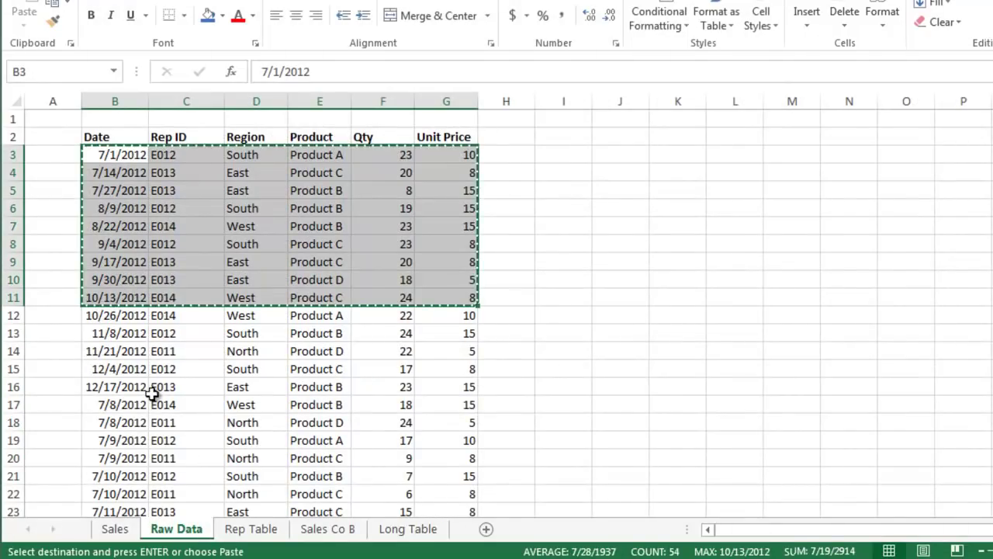
{"action": "left_click", "coordinate": [123, 529]}
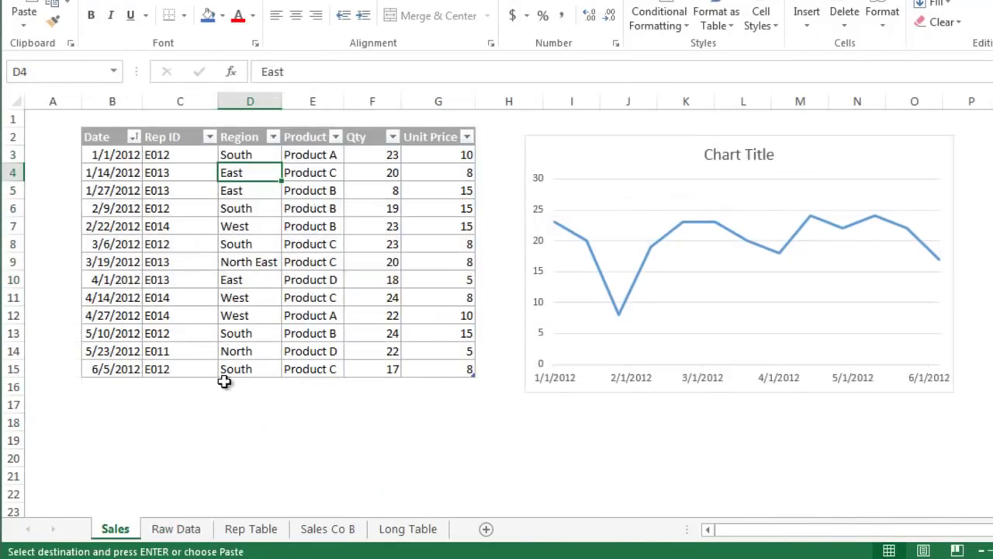
{"action": "left_click", "coordinate": [92, 388]}
{"action": "key", "text": "ctrl+v"}
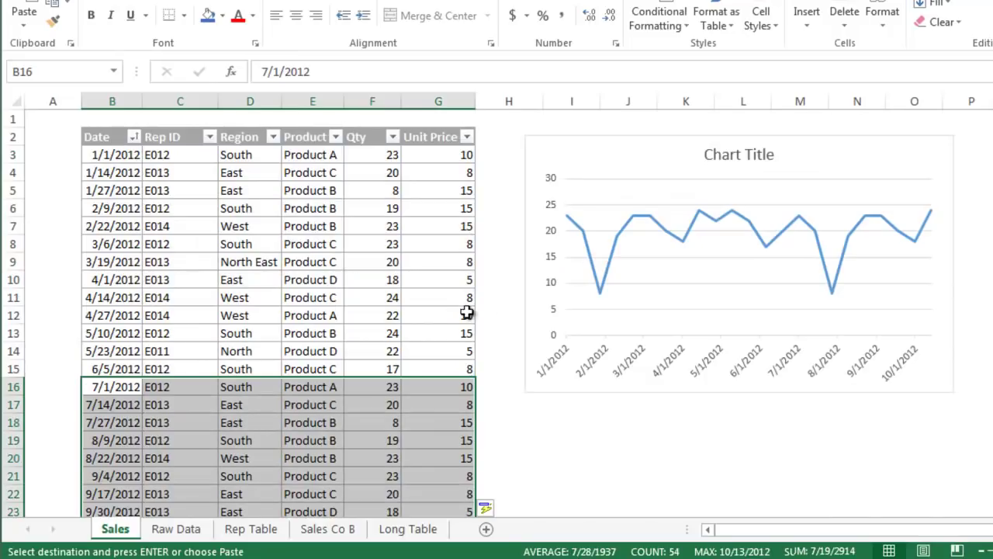
{"action": "left_click", "coordinate": [632, 147]}
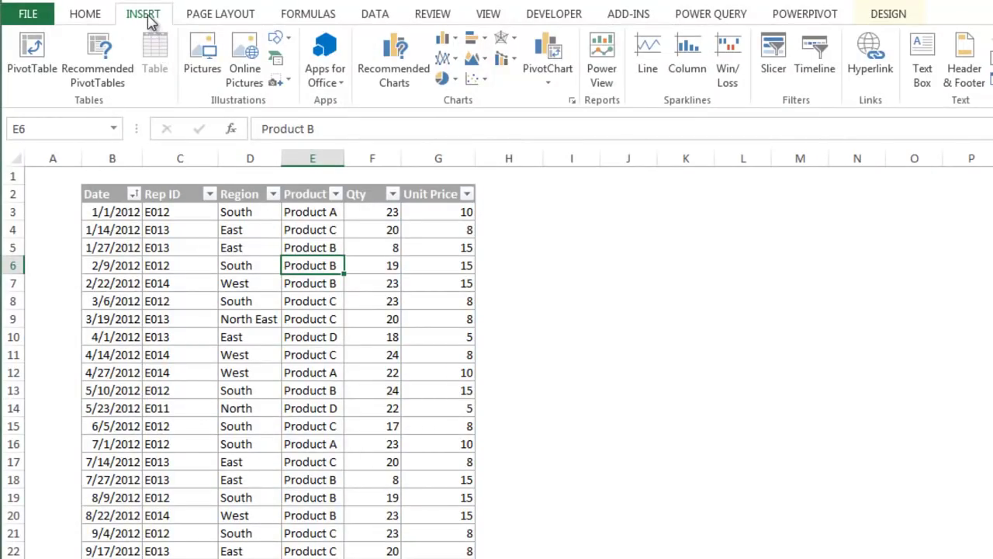
Step: Insert the recommended Qty and Unit Price line chart, then view its style and filter options
{"action": "left_click", "coordinate": [390, 62]}
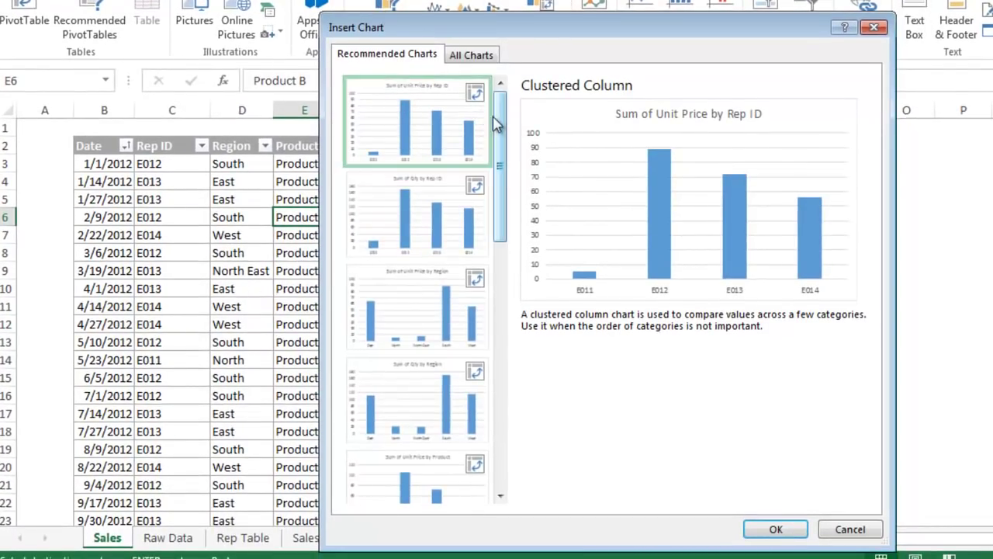
{"action": "left_click_drag", "start_coordinate": [498, 124], "coordinate": [518, 187]}
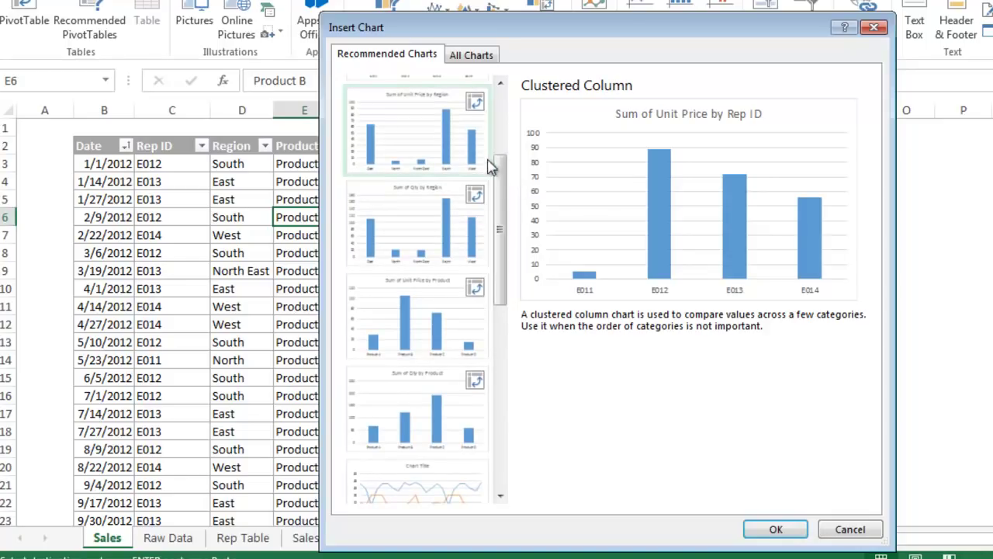
{"action": "left_click", "coordinate": [459, 153]}
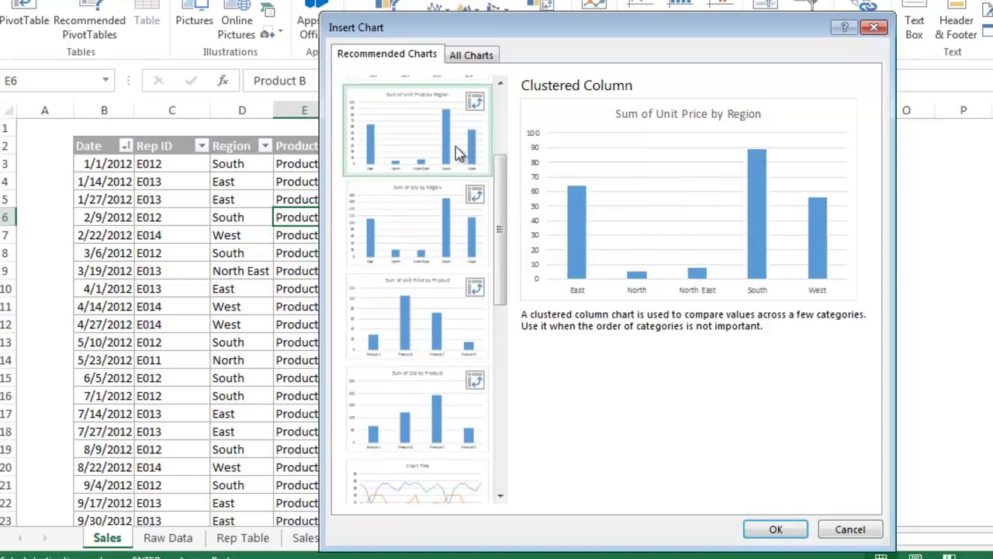
{"action": "left_click", "coordinate": [459, 239]}
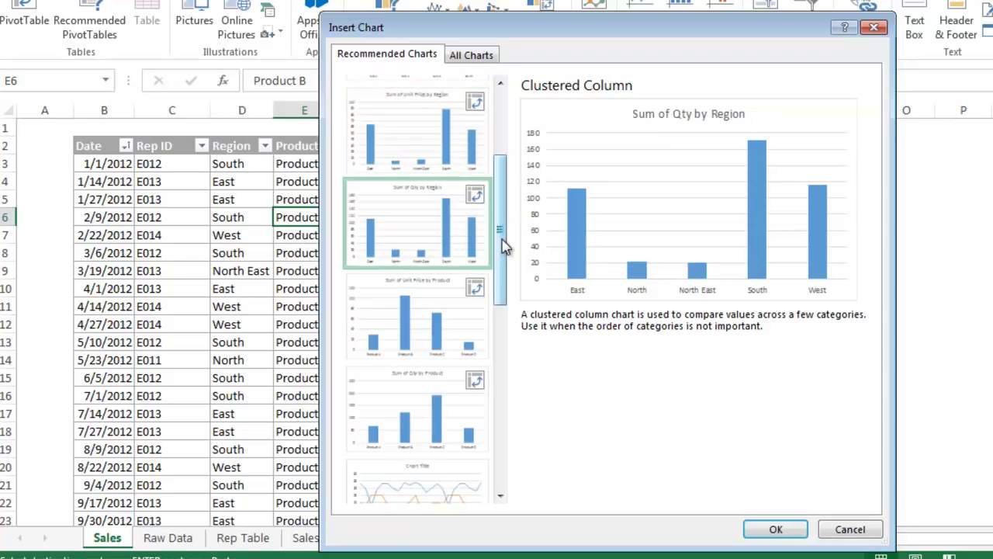
{"action": "scroll", "coordinate": [504, 244], "scroll_direction": "down", "scroll_amount": 3}
{"action": "left_click", "coordinate": [436, 319]}
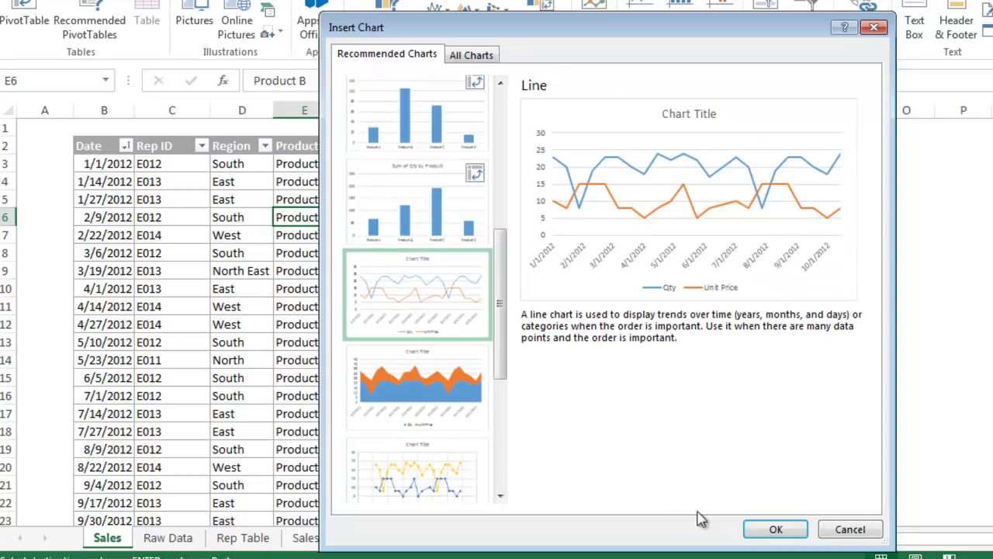
{"action": "left_click", "coordinate": [760, 529]}
{"action": "left_click", "coordinate": [815, 248]}
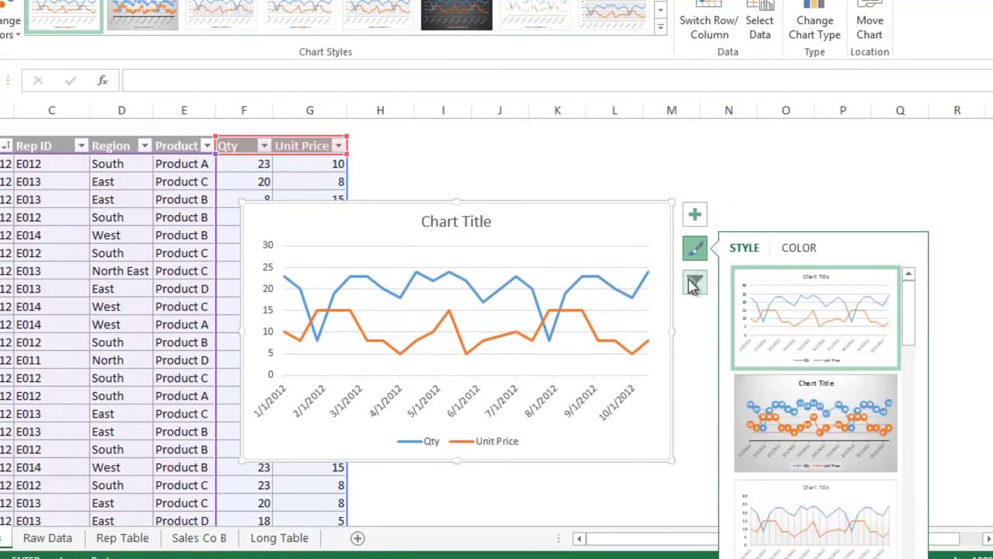
{"action": "left_click", "coordinate": [694, 286]}
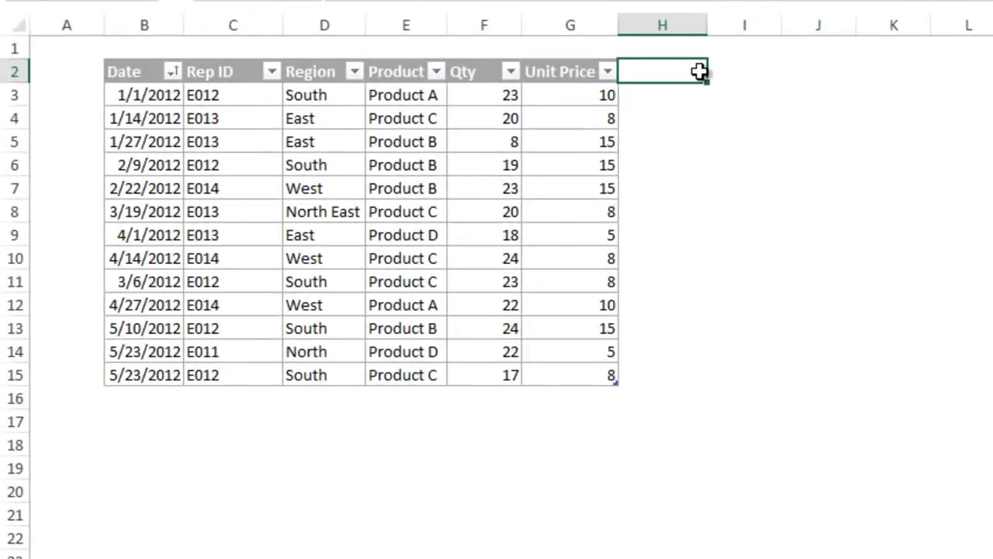
Step: Add a Revenue header in H2 and fill the column with the formula Qty * Unit Price
{"action": "type", "text": "Revenue"}
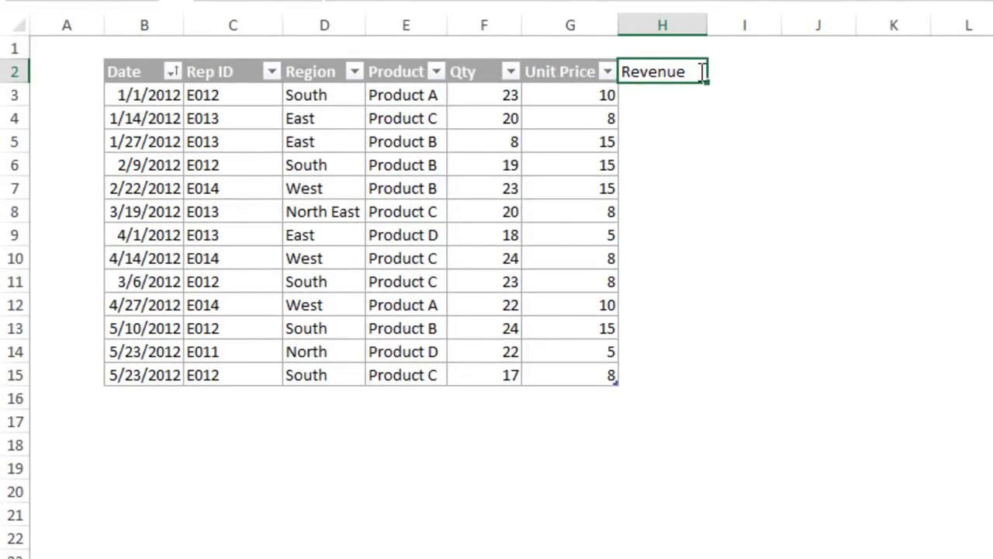
{"action": "key", "text": "Return"}
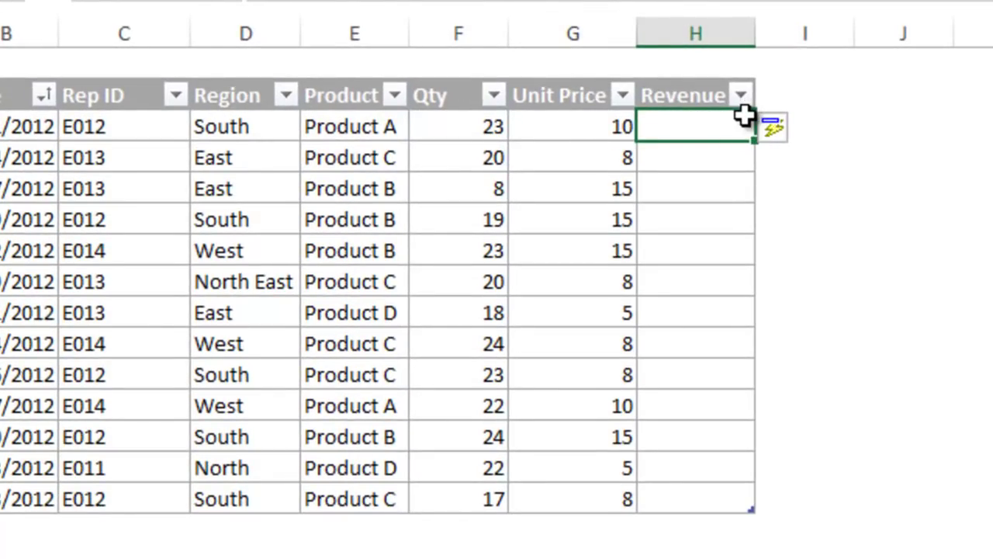
{"action": "type", "text": "="}
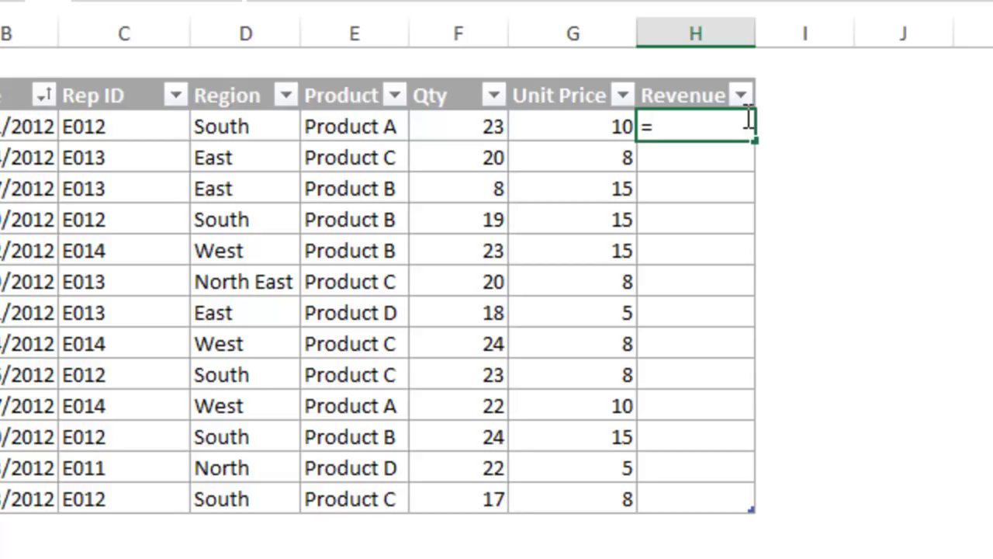
{"action": "left_click", "coordinate": [475, 126]}
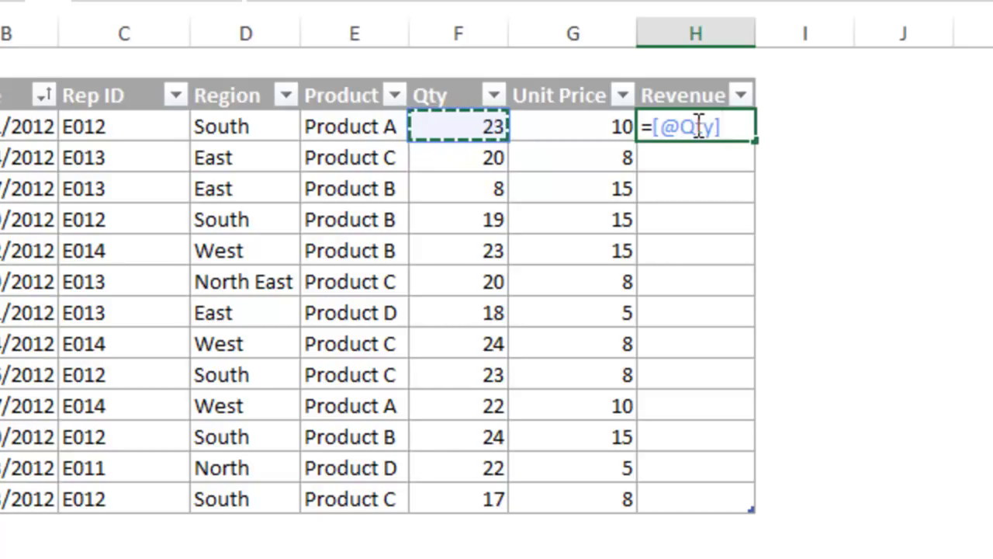
{"action": "left_click", "coordinate": [663, 125]}
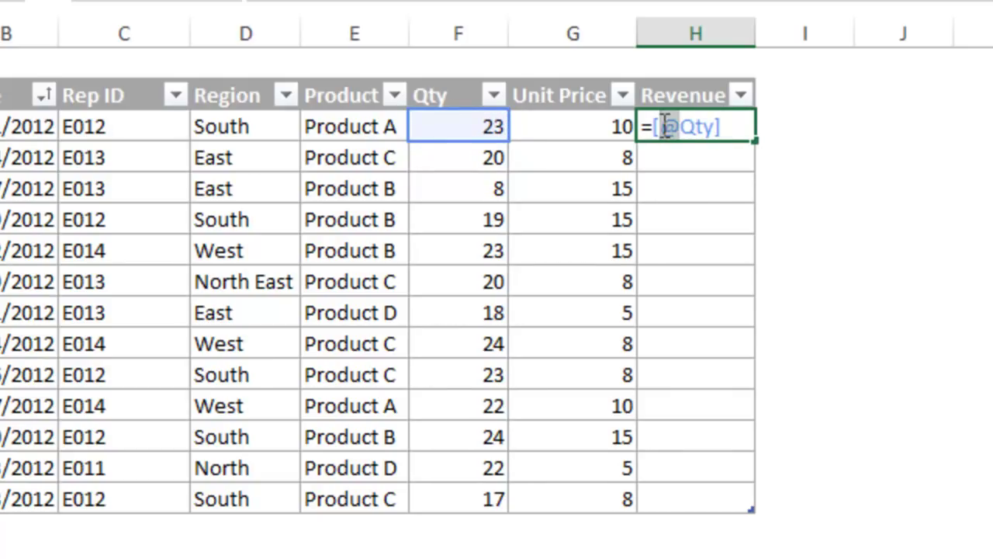
{"action": "left_click", "coordinate": [719, 127]}
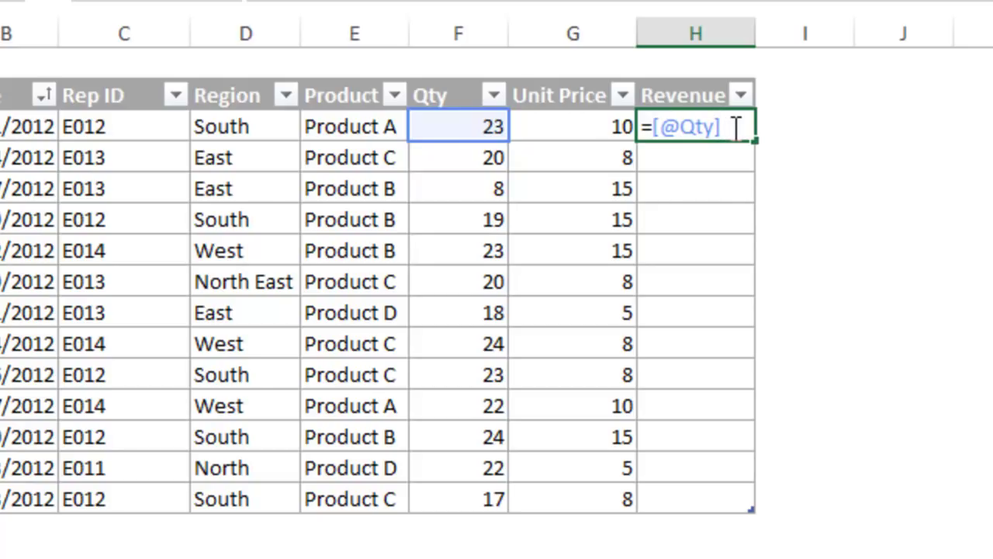
{"action": "type", "text": "*"}
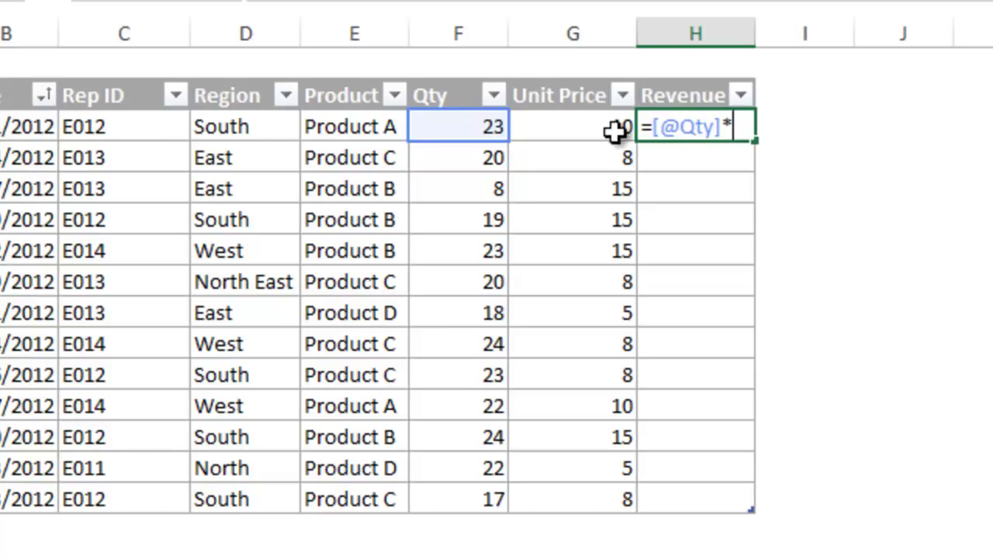
{"action": "left_click", "coordinate": [570, 128]}
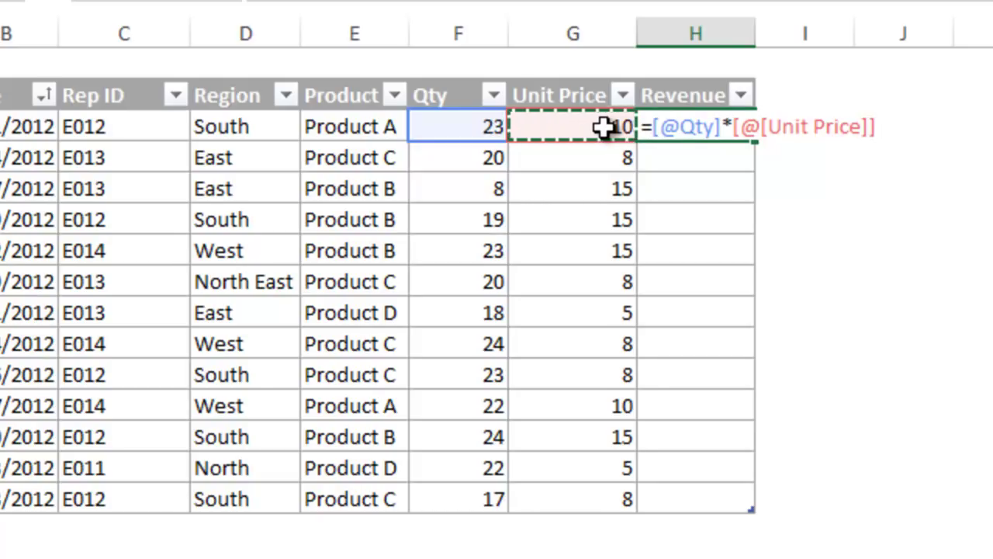
{"action": "key", "text": "Return"}
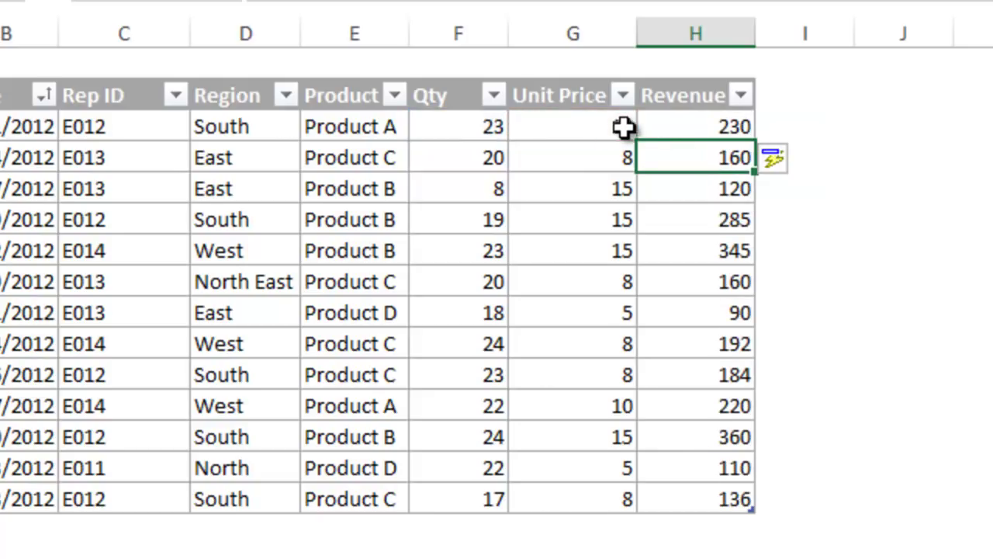
{"action": "left_click_drag", "start_coordinate": [678, 131], "coordinate": [675, 128]}
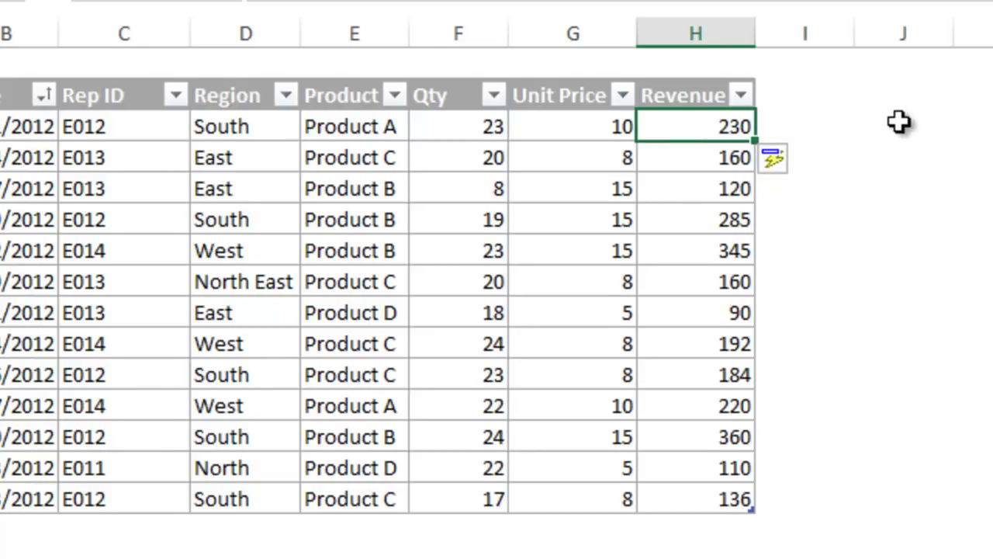
{"action": "left_click", "coordinate": [756, 122]}
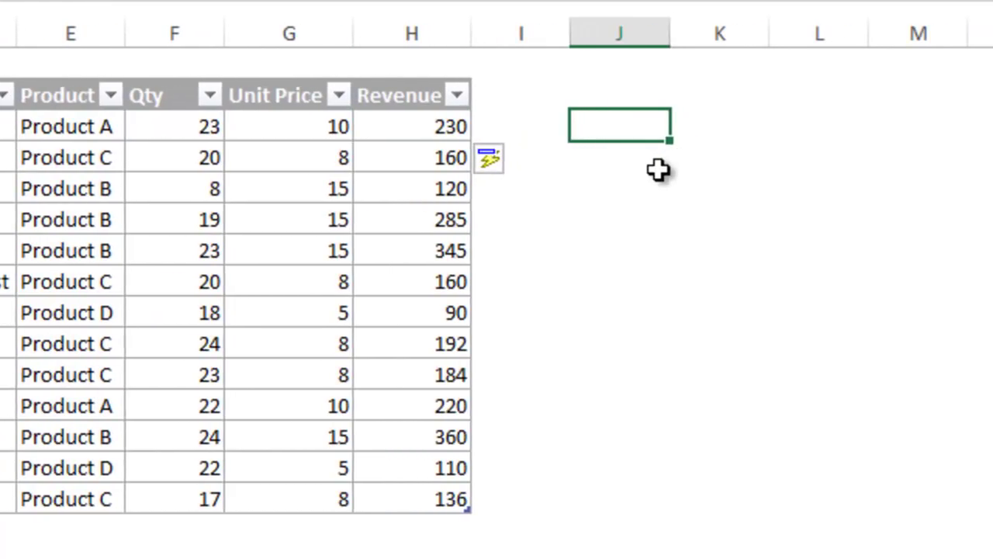
Step: Enter =SUM(tblSales[Revenue]) in J3 using table and column autocomplete, giving a total of 2592
{"action": "type", "text": "="}
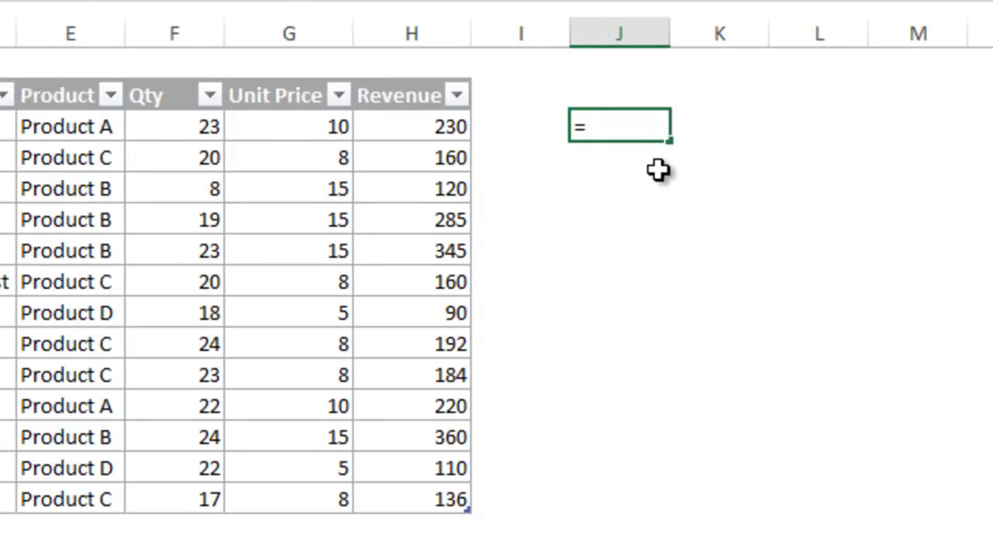
{"action": "type", "text": "sum"}
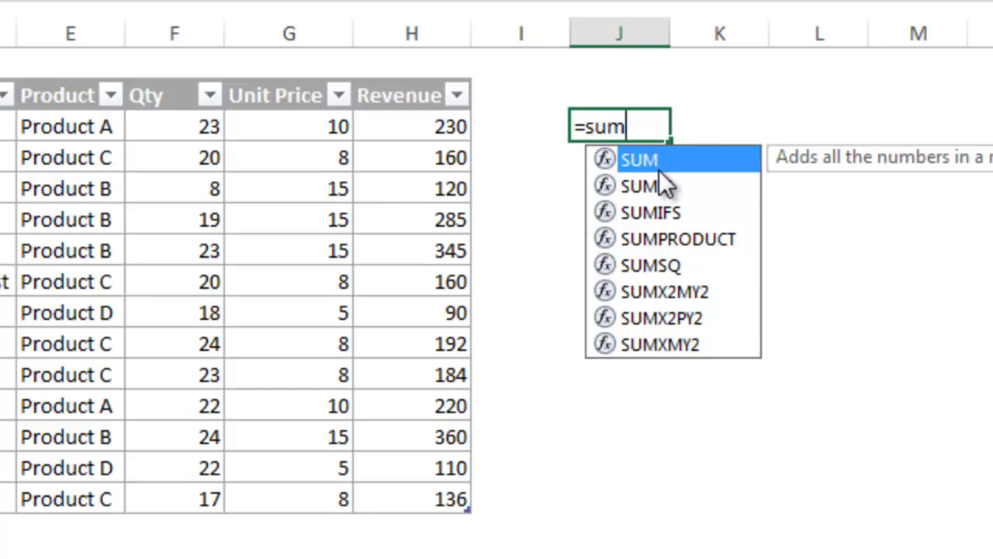
{"action": "type", "text": "(tbl"}
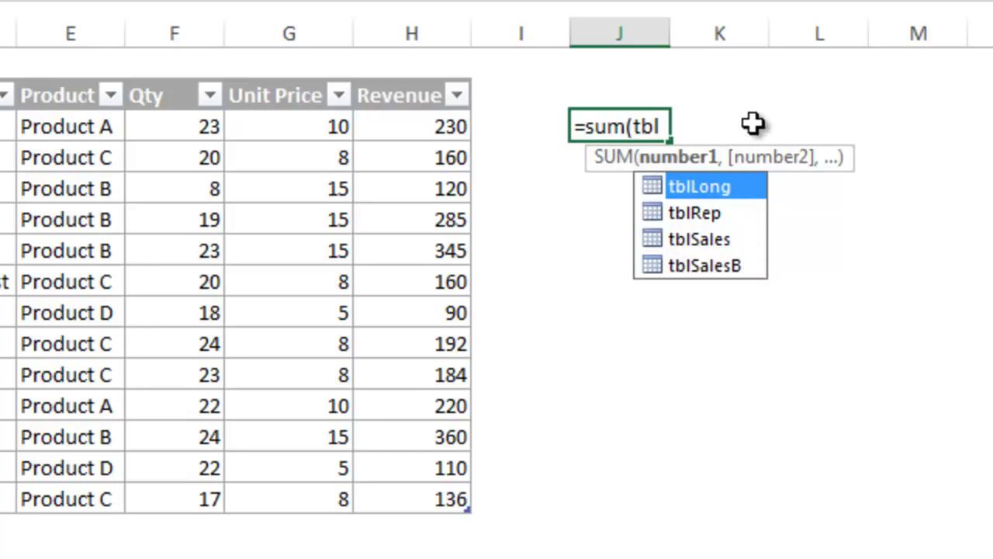
{"action": "key", "text": "Down"}
{"action": "key", "text": "Down"}
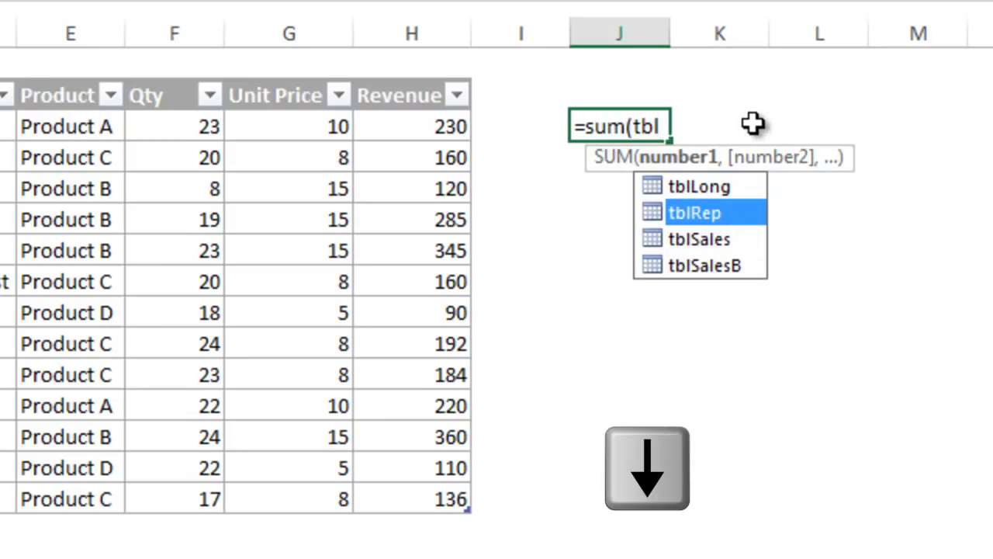
{"action": "key", "text": "Tab"}
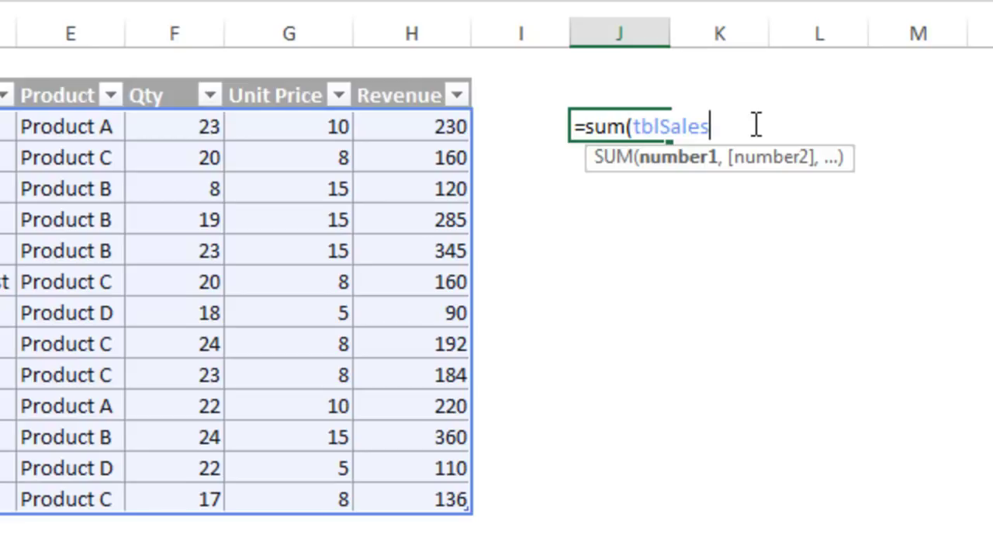
{"action": "type", "text": "["}
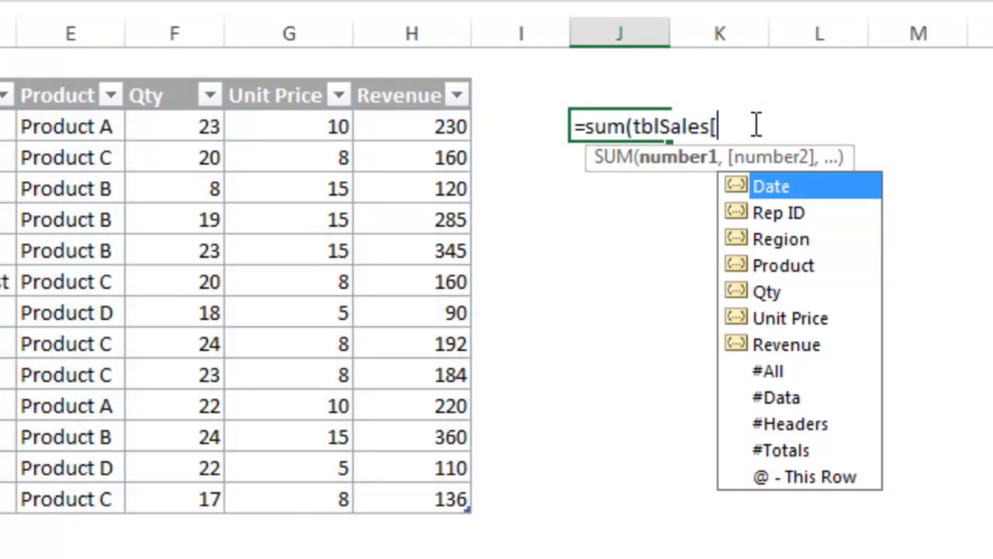
{"action": "key", "text": "Down"}
{"action": "key", "text": "Down"}
{"action": "key", "text": "Down"}
{"action": "key", "text": "Down"}
{"action": "key", "text": "Down"}
{"action": "key", "text": "Down"}
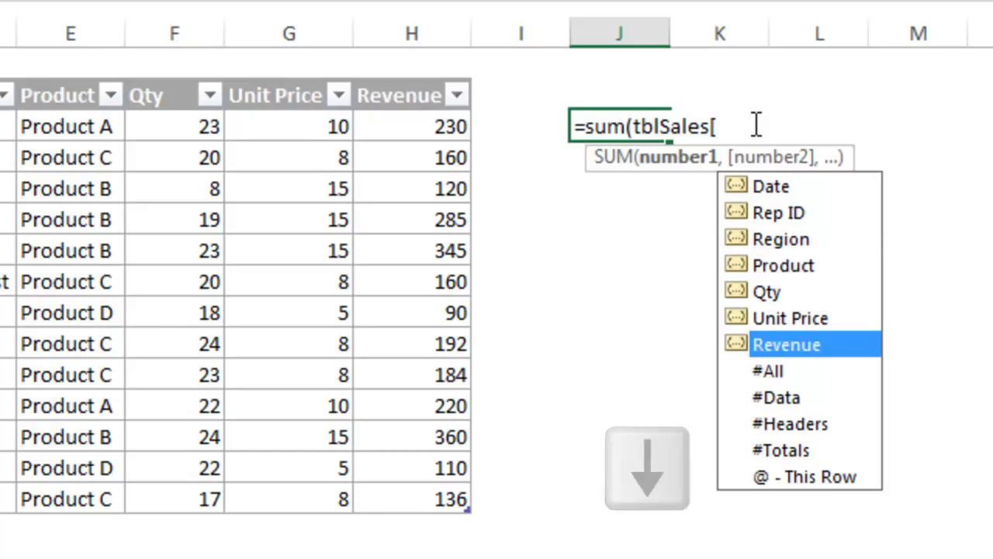
{"action": "key", "text": "Tab"}
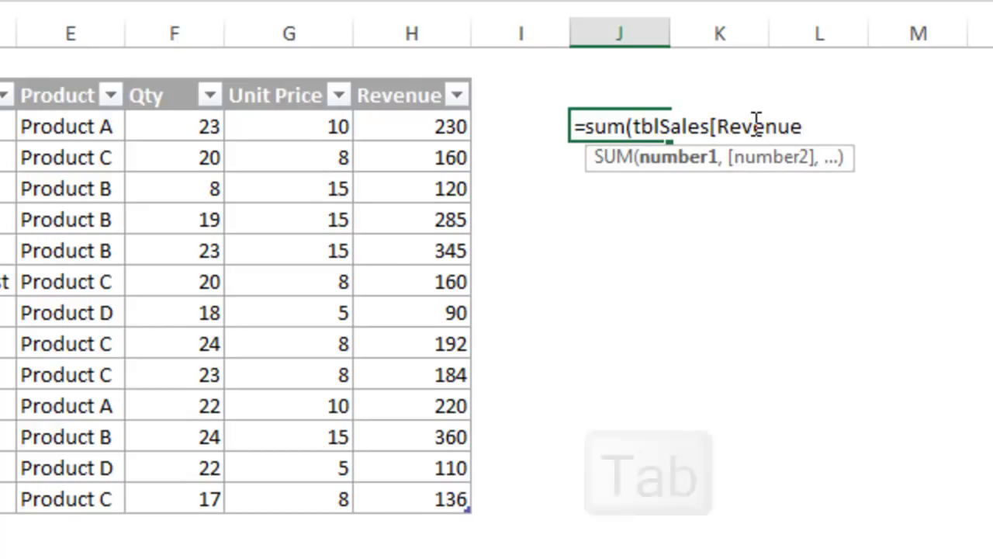
{"action": "type", "text": "]"}
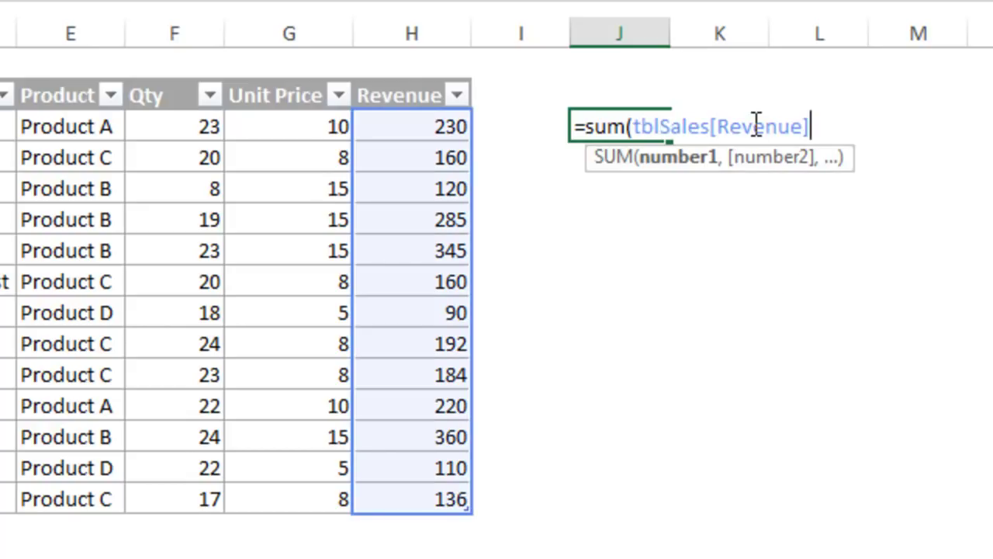
{"action": "type", "text": ")"}
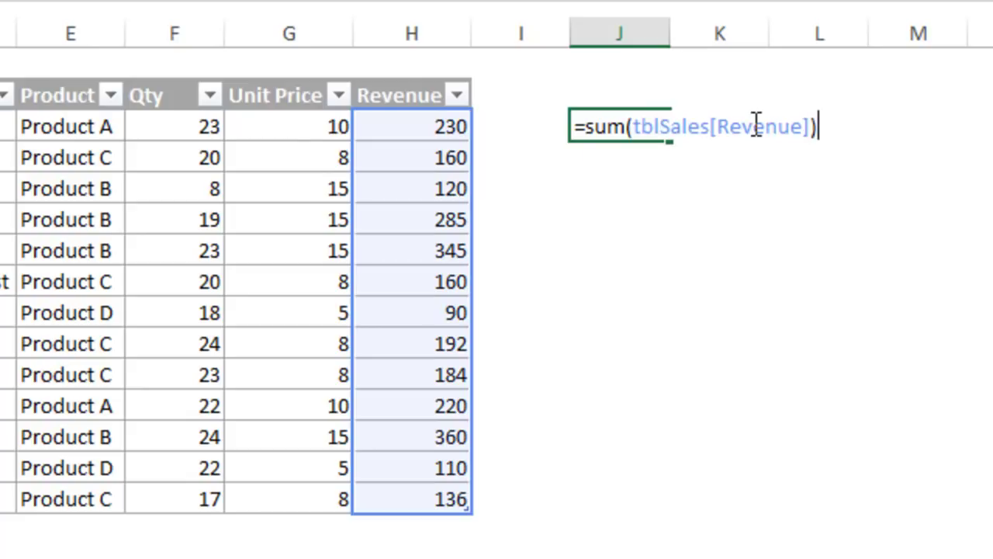
{"action": "key", "text": "Return"}
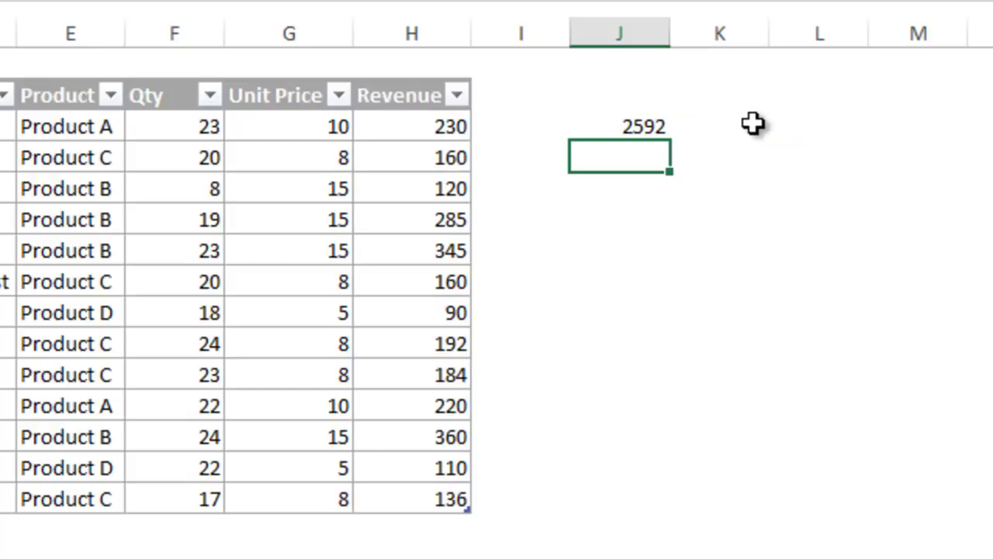
Step: On Sheet2, inspect the Table References SUM formula and its tblSales[Revenue] reference without changing it
{"action": "left_click", "coordinate": [659, 132]}
{"action": "key", "text": "F2"}
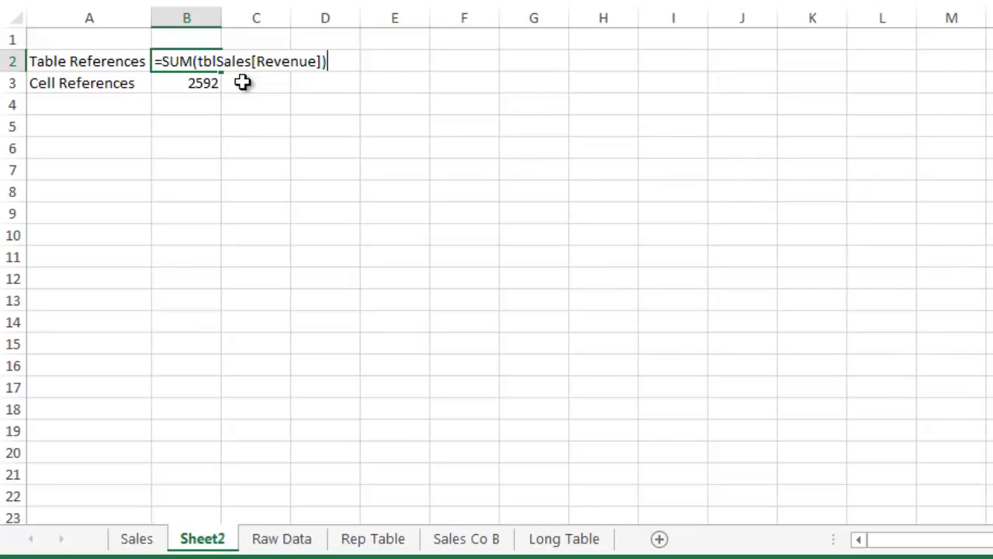
{"action": "left_click_drag", "start_coordinate": [256, 60], "coordinate": [317, 60]}
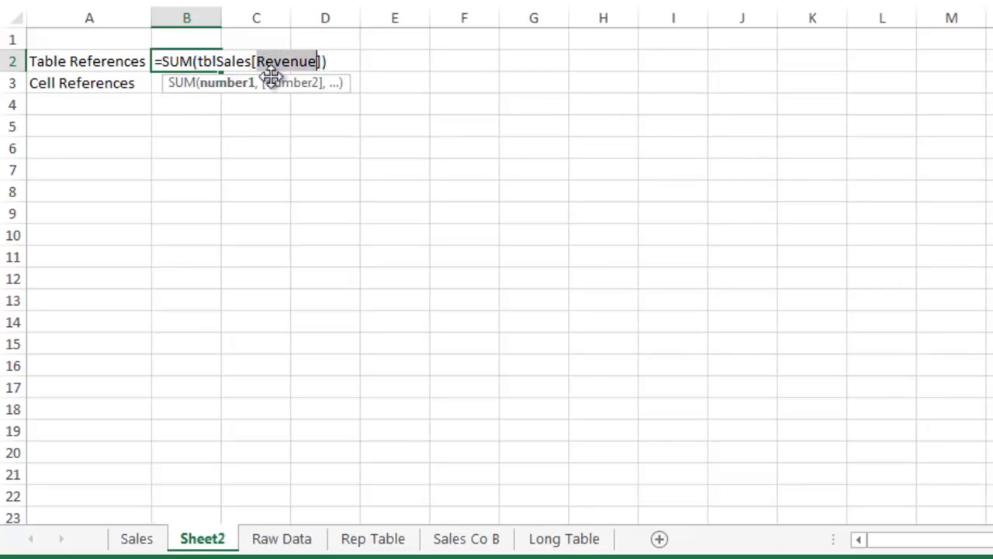
{"action": "key", "text": "Escape"}
Step: Inspect the Cell References SUM formula and its Sales!H3:H15 range without changing it
{"action": "left_click", "coordinate": [194, 84]}
{"action": "key", "text": "F2"}
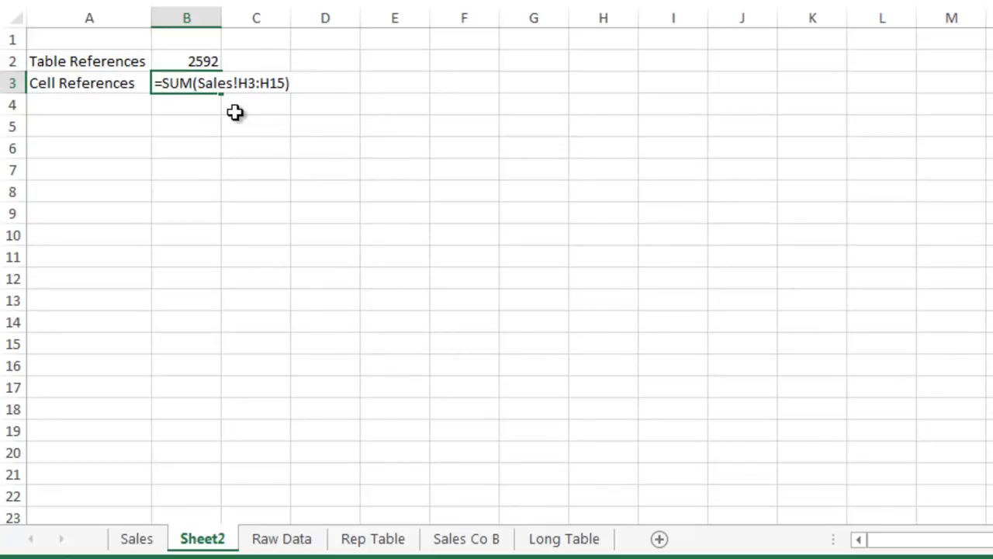
{"action": "left_click_drag", "start_coordinate": [238, 83], "coordinate": [286, 83]}
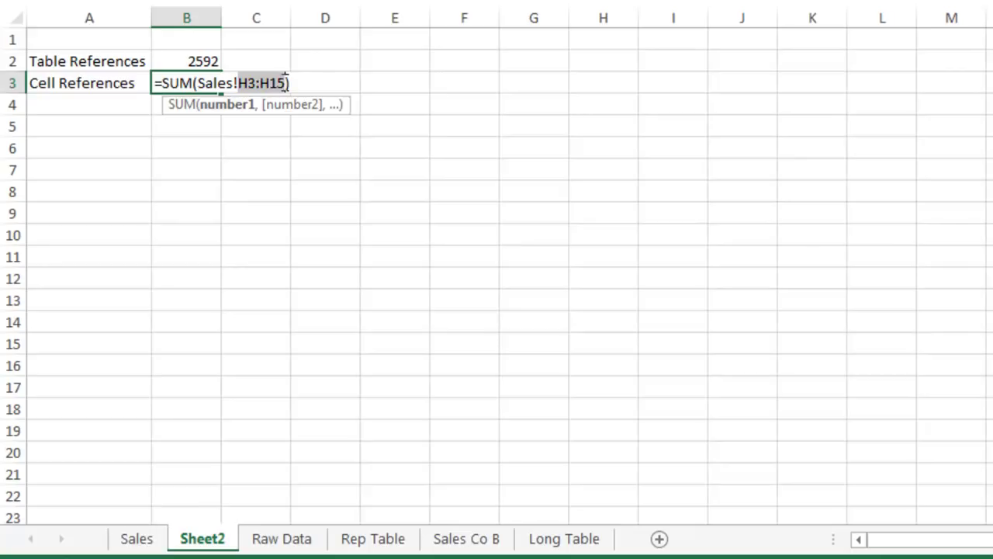
{"action": "key", "text": "Escape"}
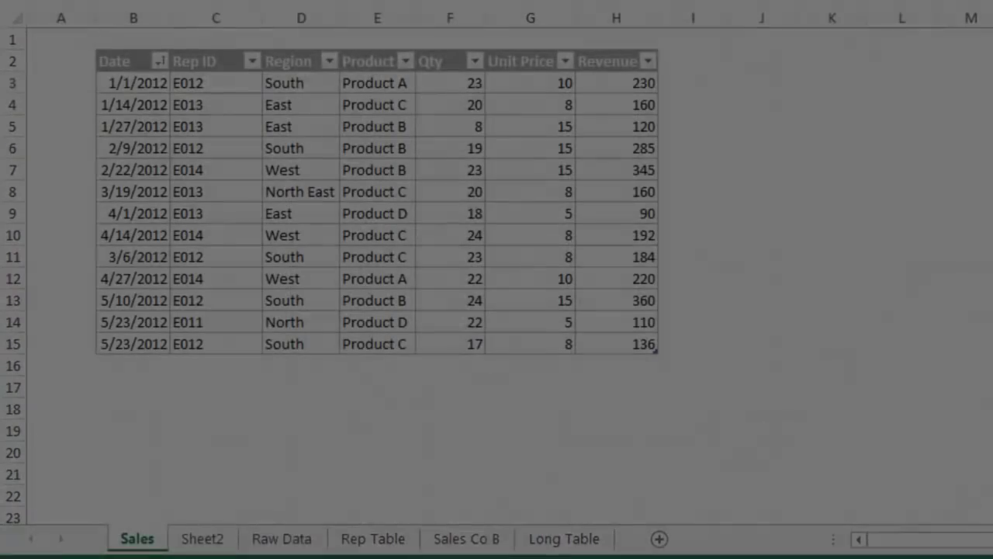
Step: Insert a table column left of Region and name its header 'Rep Name'
{"action": "left_click", "coordinate": [305, 82]}
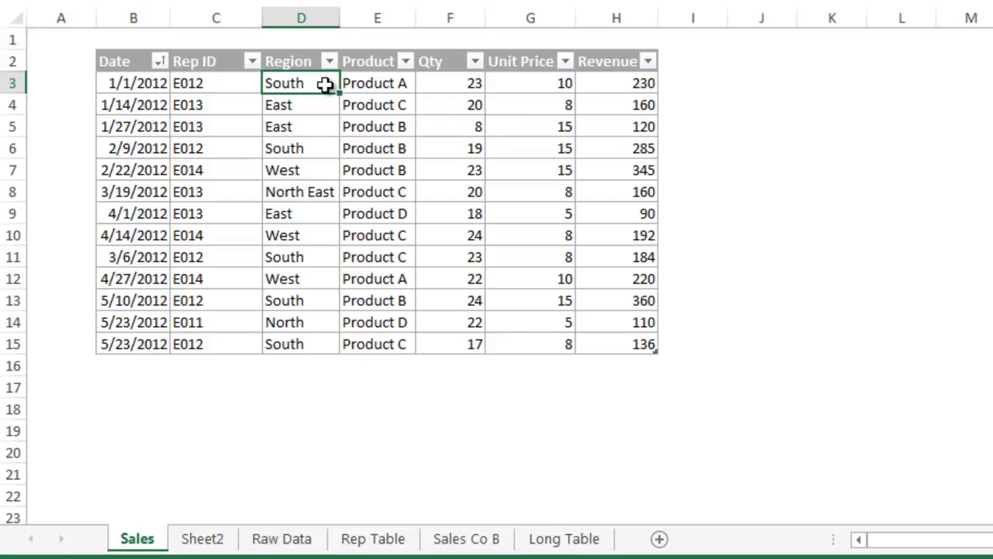
{"action": "left_click", "coordinate": [288, 63]}
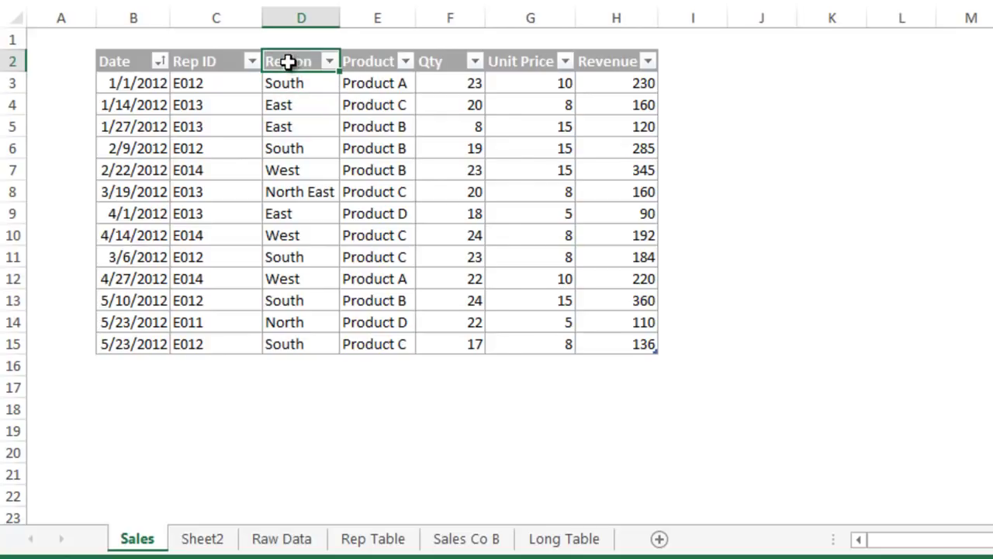
{"action": "right_click", "coordinate": [288, 62]}
{"action": "mouse_move", "coordinate": [423, 241]}
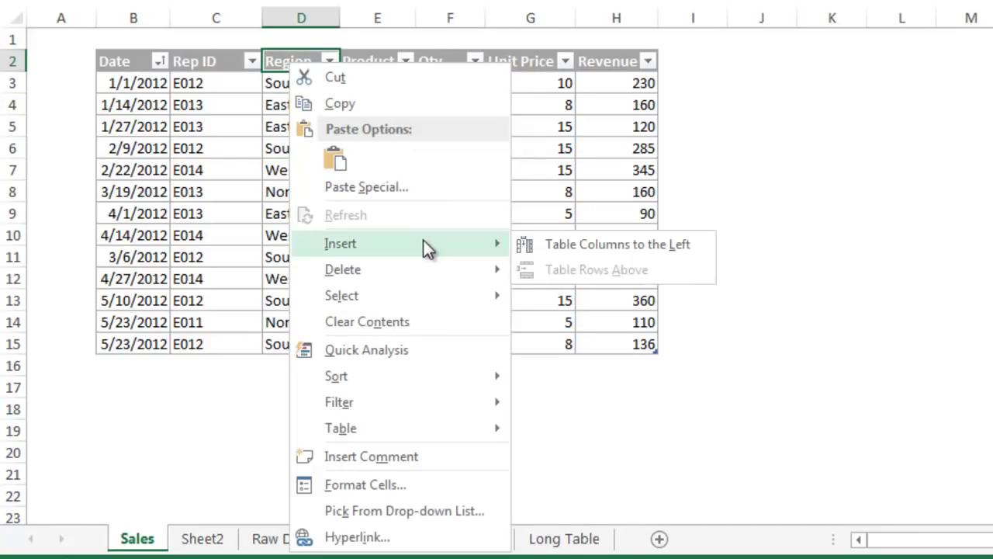
{"action": "left_click", "coordinate": [516, 246]}
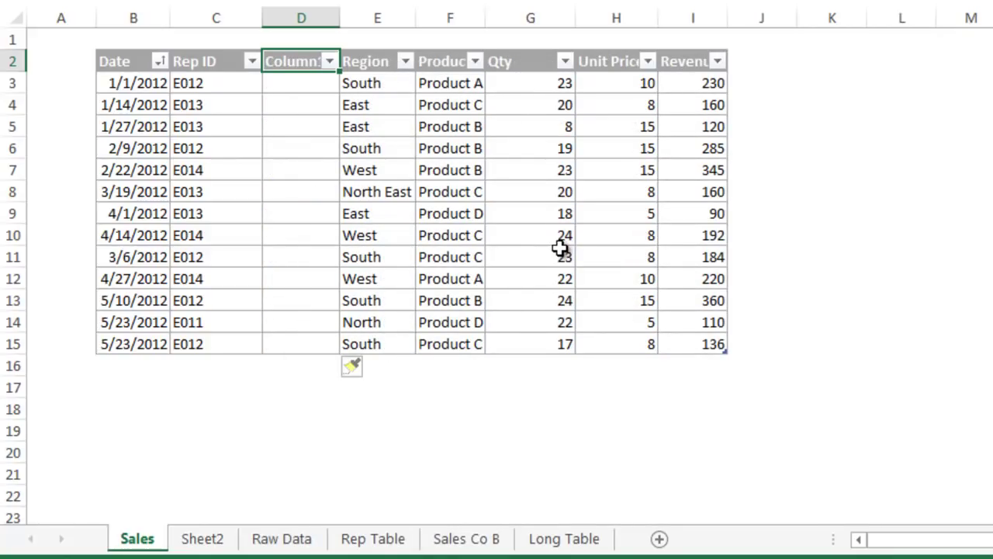
{"action": "type", "text": "Rep Name"}
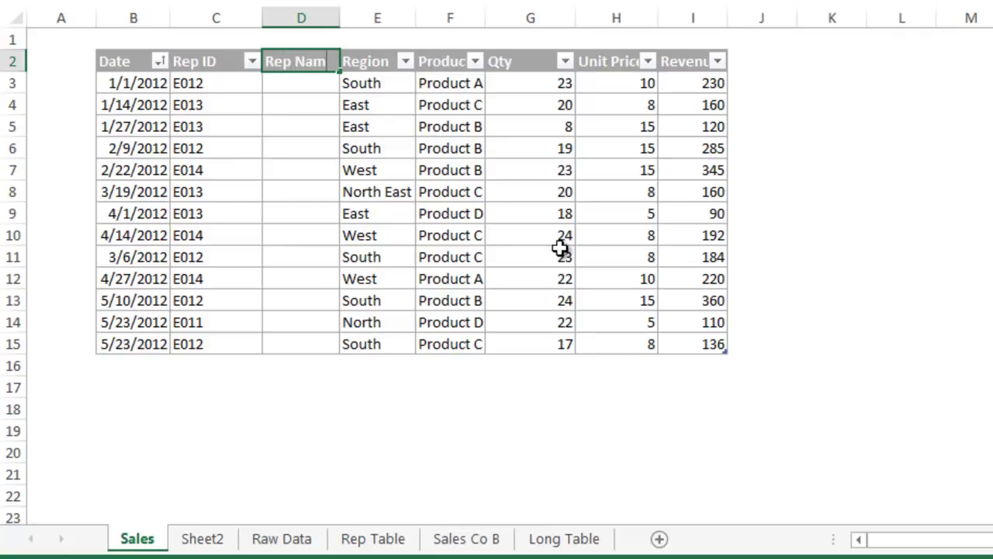
{"action": "key", "text": "Return"}
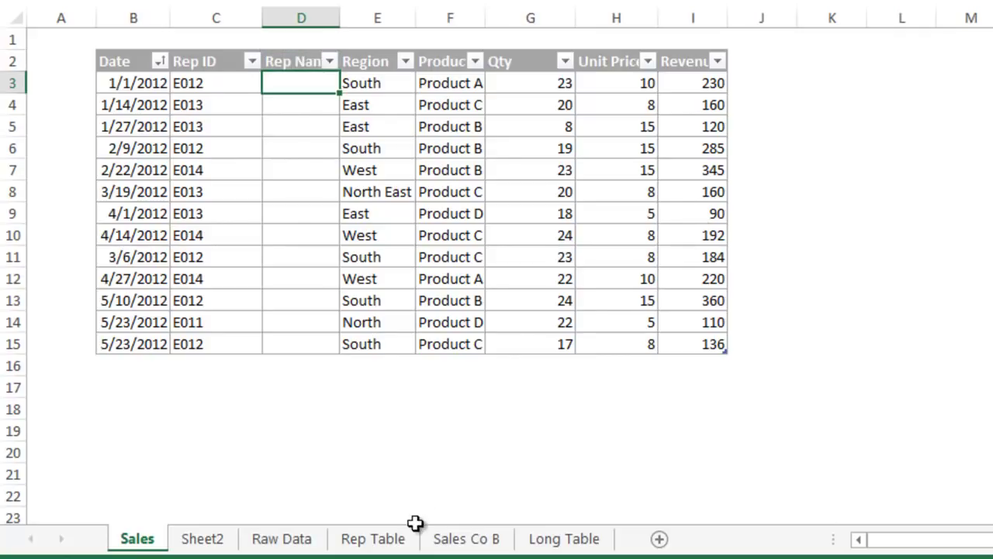
Step: Review the Rep Number and Rep Name columns on the Rep Table sheet, then return to Sales
{"action": "left_click", "coordinate": [410, 543]}
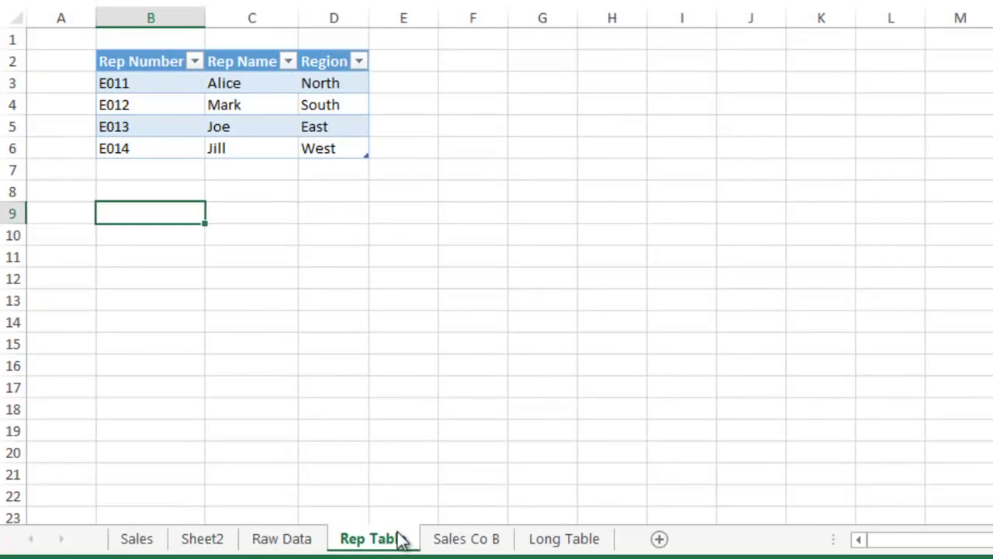
{"action": "left_click", "coordinate": [160, 43]}
{"action": "left_click", "coordinate": [238, 48]}
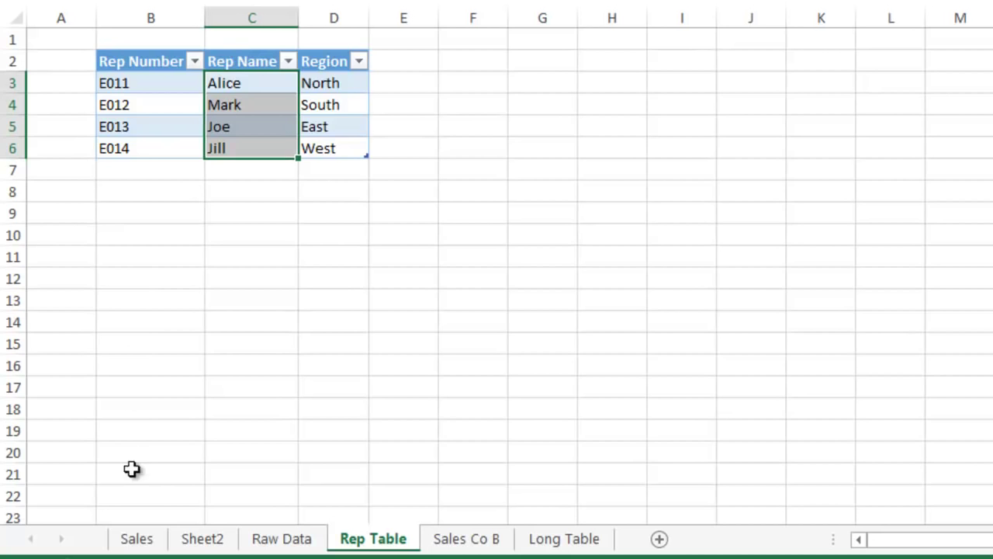
{"action": "left_click", "coordinate": [137, 538]}
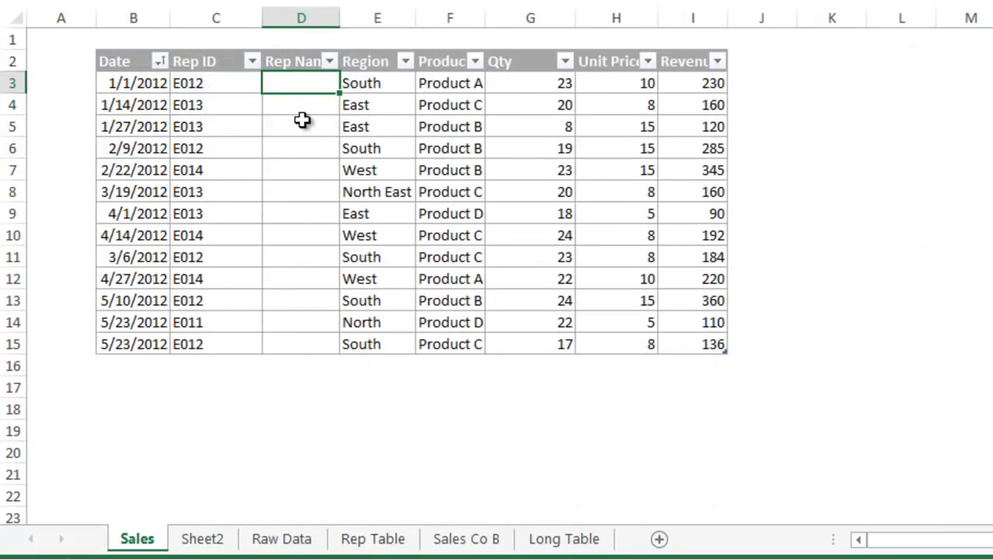
Step: Enter =VLOOKUP([@[Rep ID]],tblRep,2,FALSE) in D3 so the Rep Name column auto-fills
{"action": "type", "text": "="}
{"action": "type", "text": "vl"}
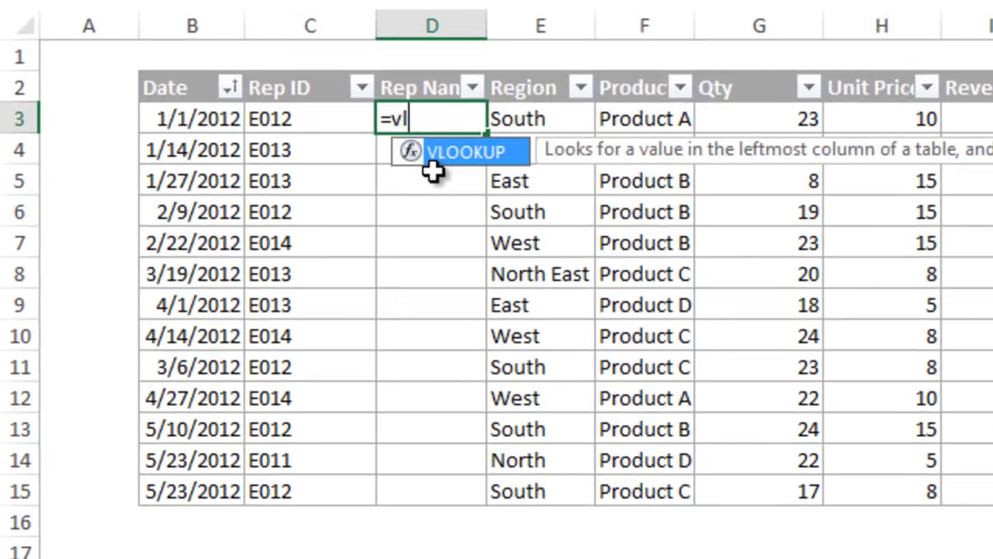
{"action": "type", "text": "ookup("}
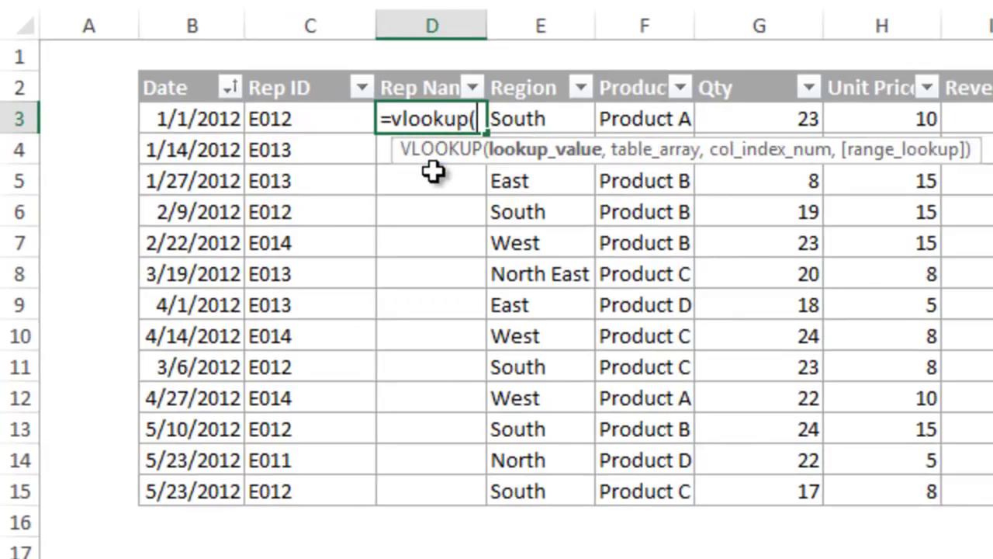
{"action": "left_click", "coordinate": [341, 116]}
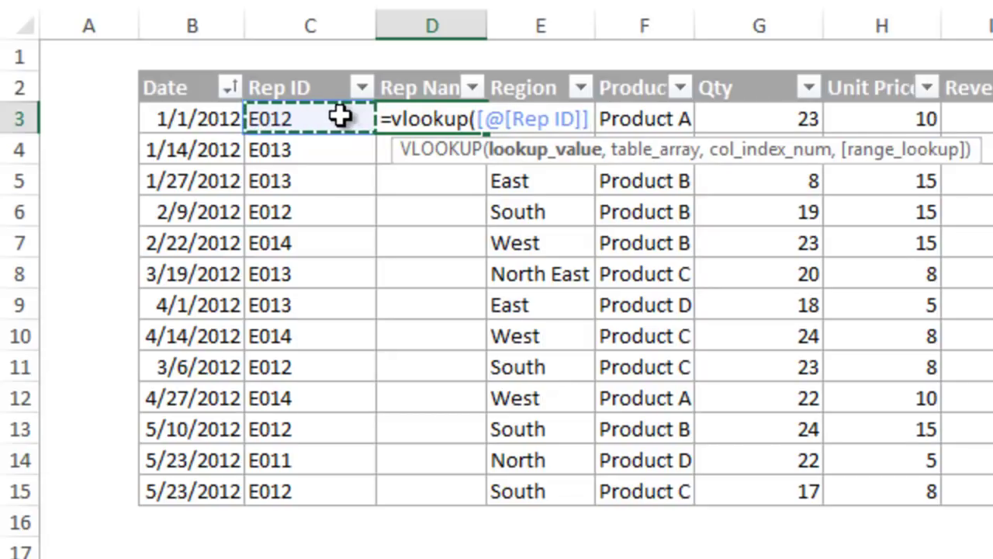
{"action": "type", "text": ",tbl"}
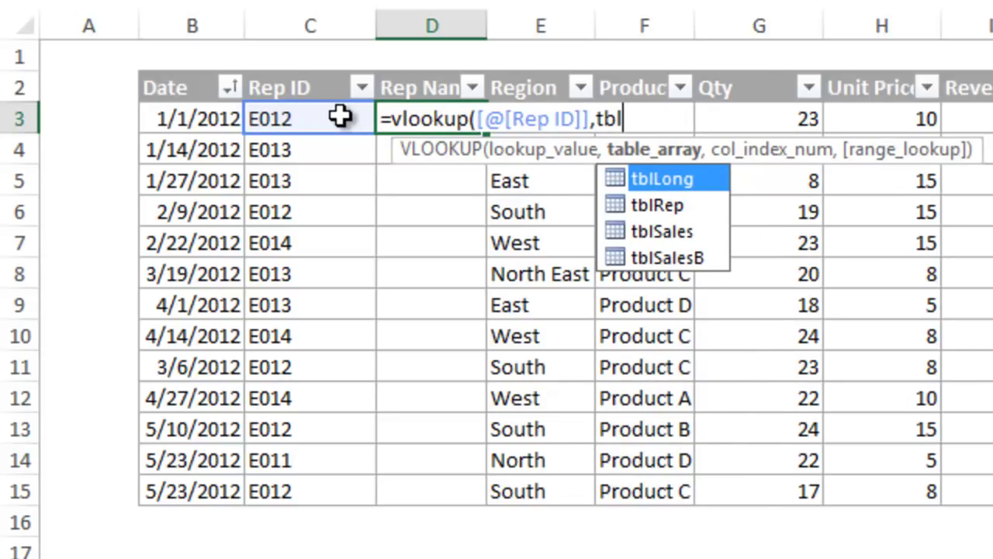
{"action": "key", "text": "Down"}
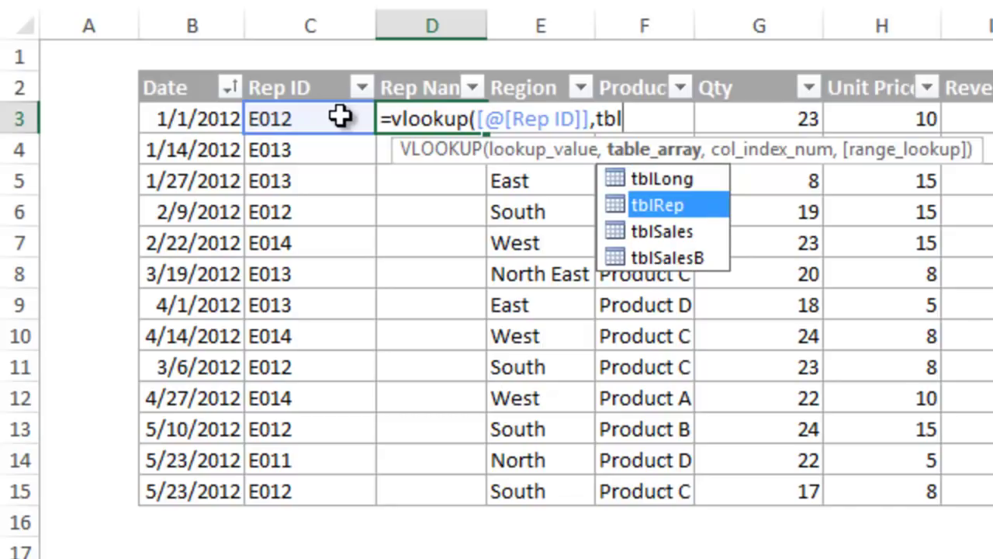
{"action": "key", "text": "Tab"}
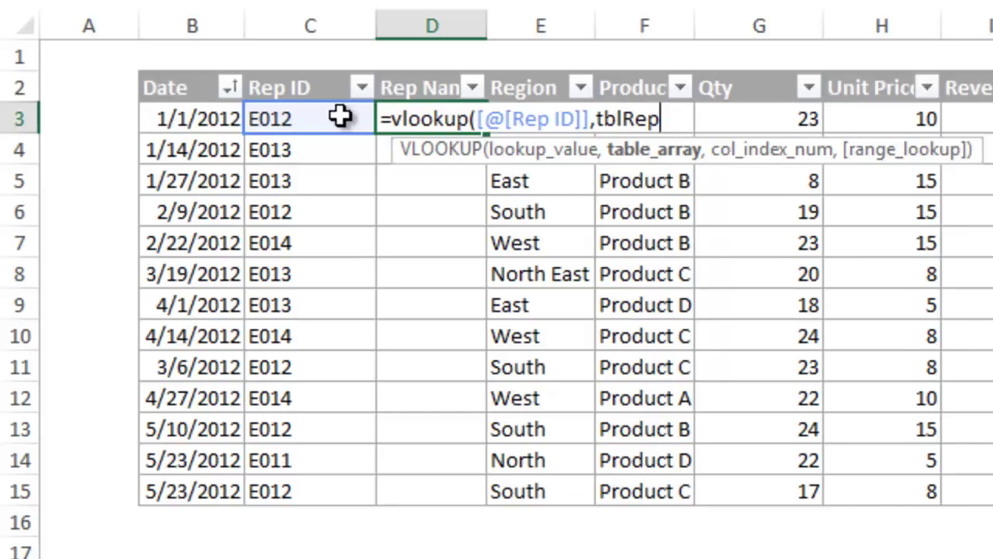
{"action": "type", "text": ","}
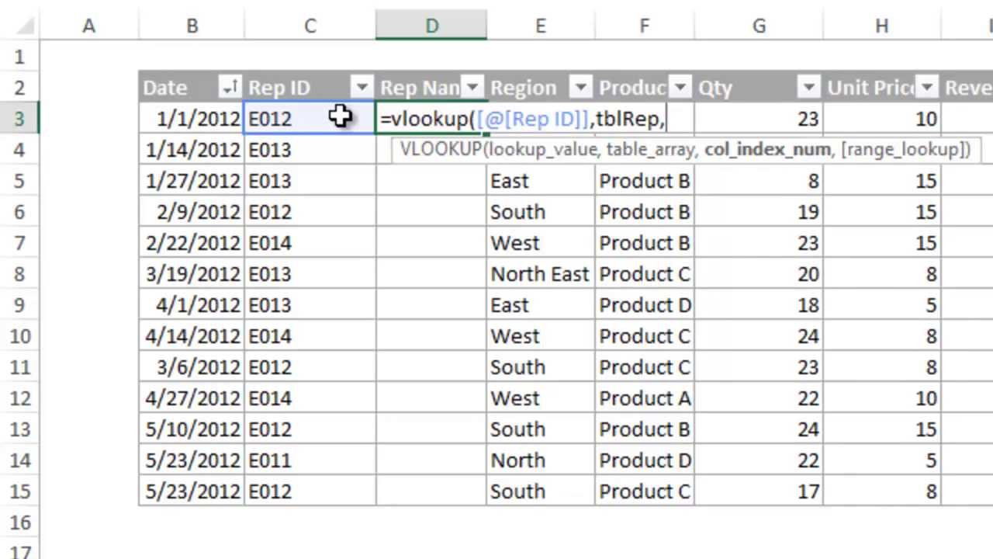
{"action": "type", "text": "2,"}
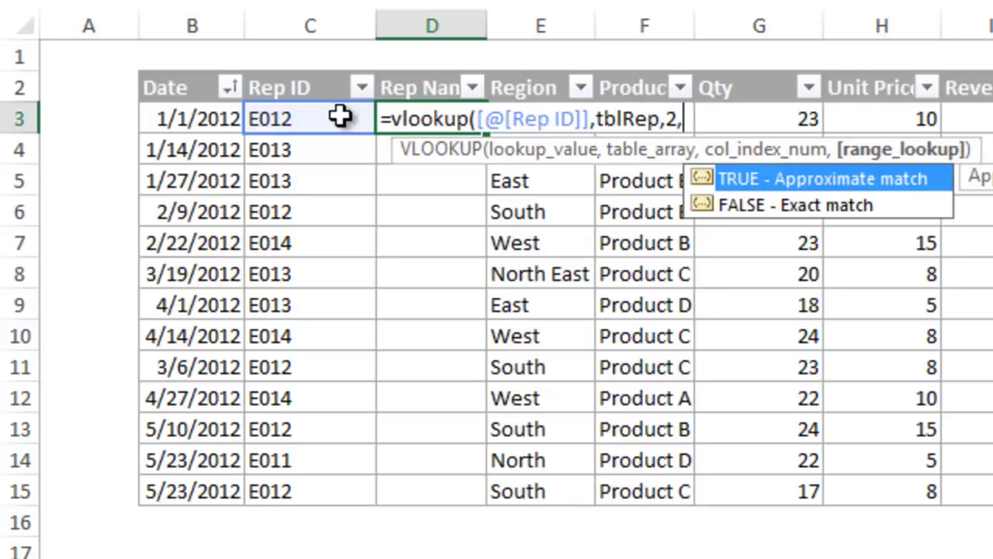
{"action": "type", "text": "f"}
{"action": "key", "text": "Down"}
{"action": "key", "text": "Tab"}
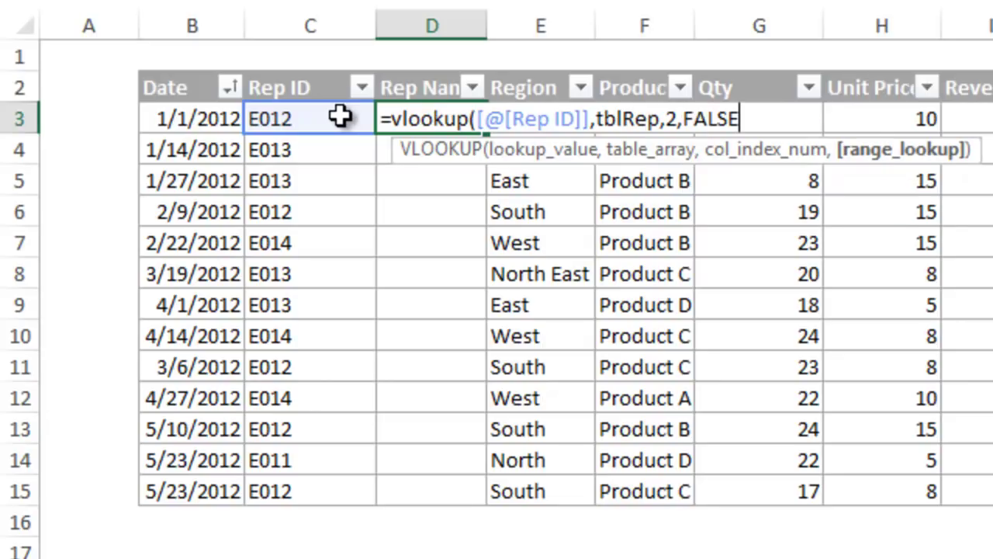
{"action": "type", "text": ")"}
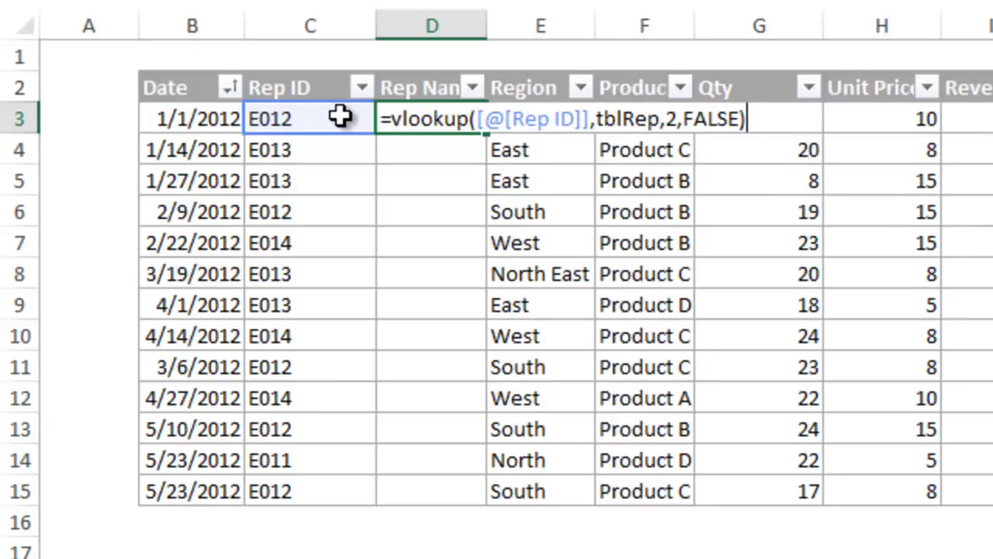
{"action": "key", "text": "Return"}
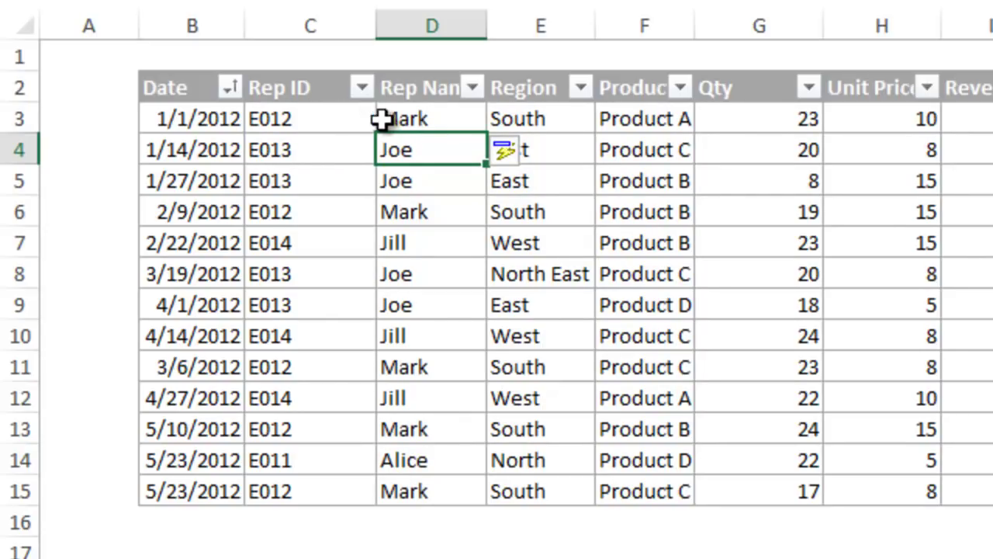
Step: View D3's VLOOKUP formula and leave it unchanged
{"action": "left_click", "coordinate": [456, 120]}
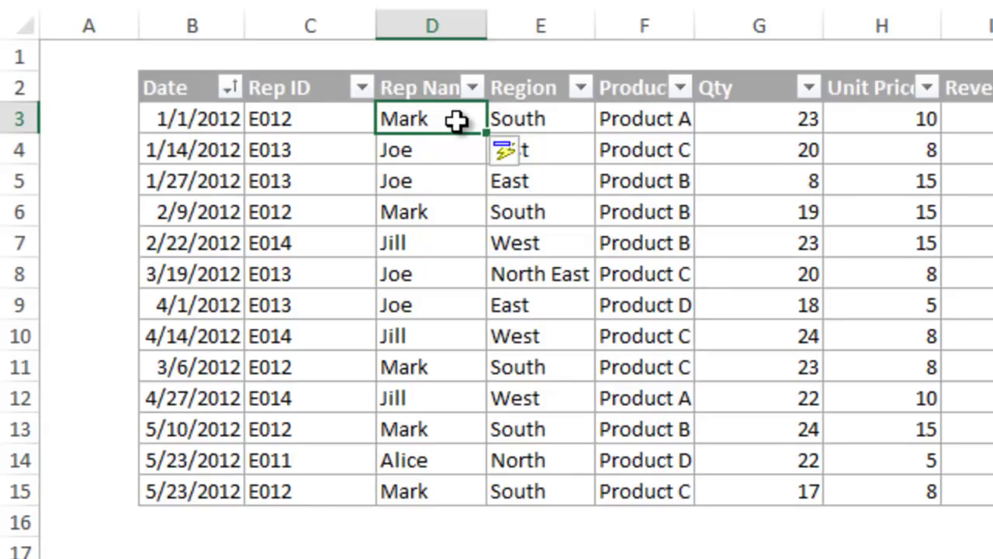
{"action": "double_click", "coordinate": [456, 121]}
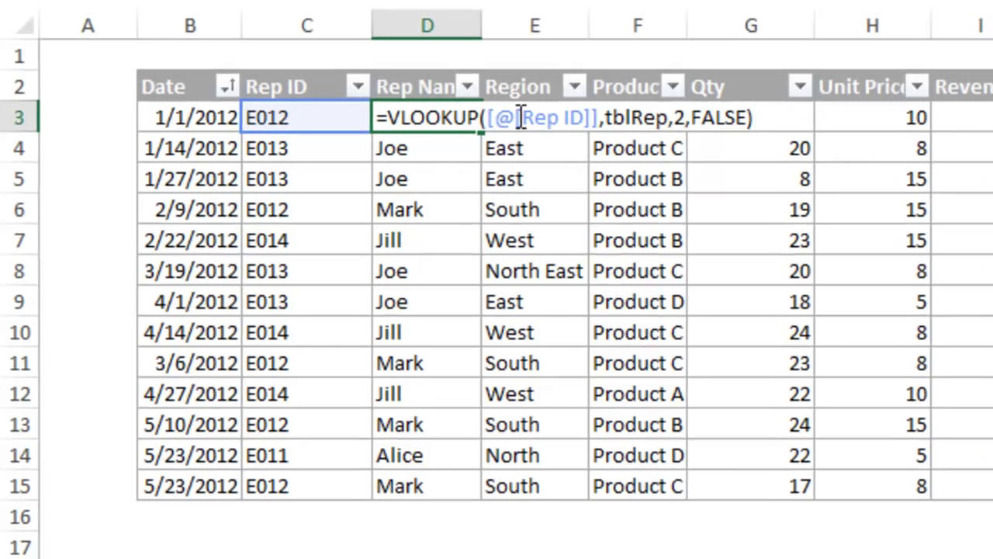
{"action": "key", "text": "Escape"}
Step: On the Rep Table sheet, fill rep numbers E015–E018 down to row 10, then recheck D3's formula
{"action": "left_click", "coordinate": [379, 541]}
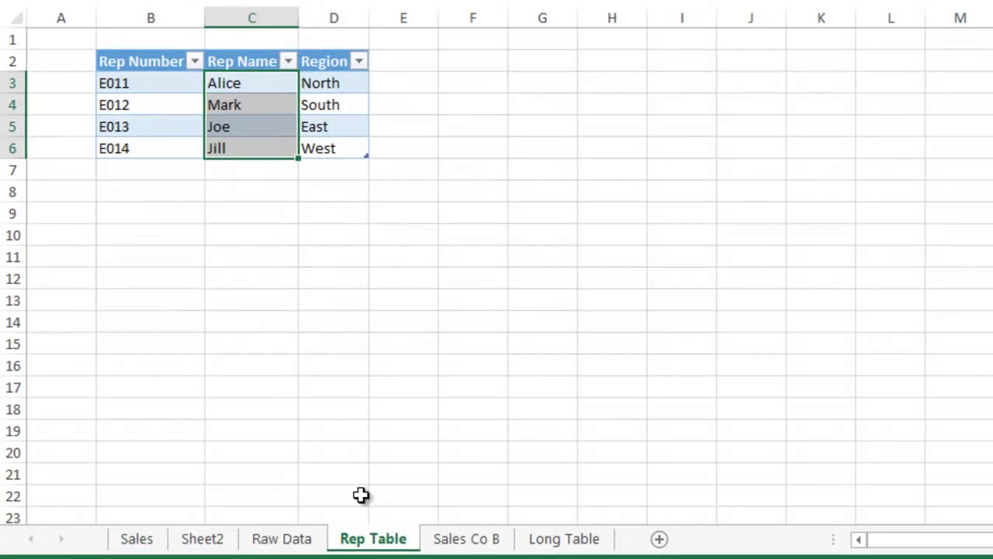
{"action": "left_click", "coordinate": [156, 130]}
{"action": "left_click_drag", "start_coordinate": [156, 142], "coordinate": [212, 242]}
{"action": "left_click", "coordinate": [168, 239]}
{"action": "left_click", "coordinate": [137, 539]}
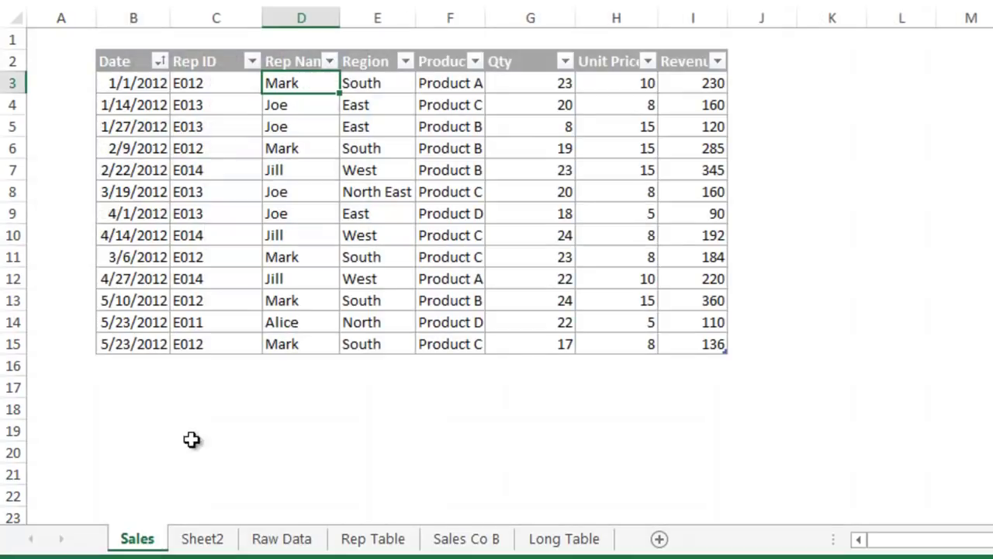
{"action": "double_click", "coordinate": [320, 85]}
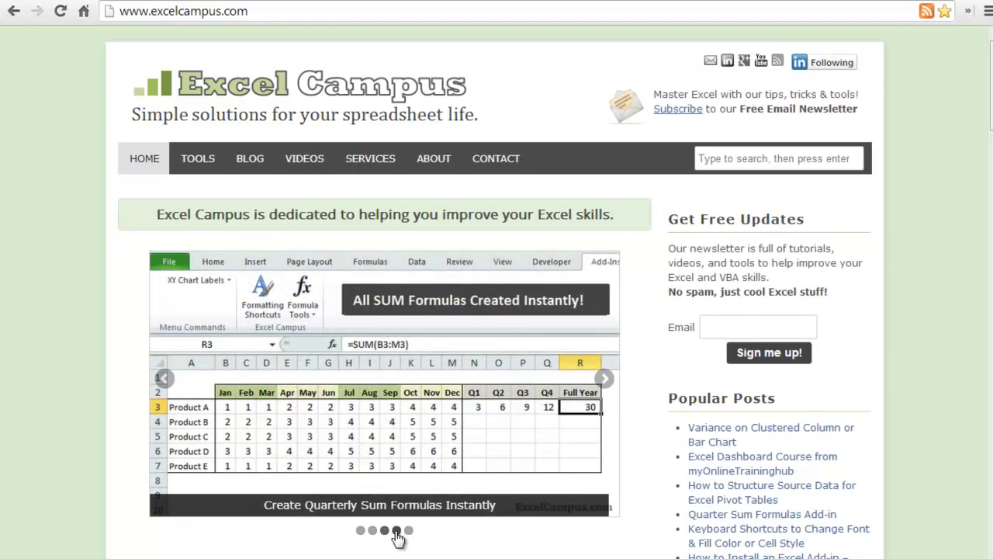
Step: Browse the slider to the Pivot Table slide and enter an e-mail address in the newsletter field
{"action": "left_click", "coordinate": [396, 530]}
{"action": "left_click", "coordinate": [408, 531]}
{"action": "left_click", "coordinate": [729, 281]}
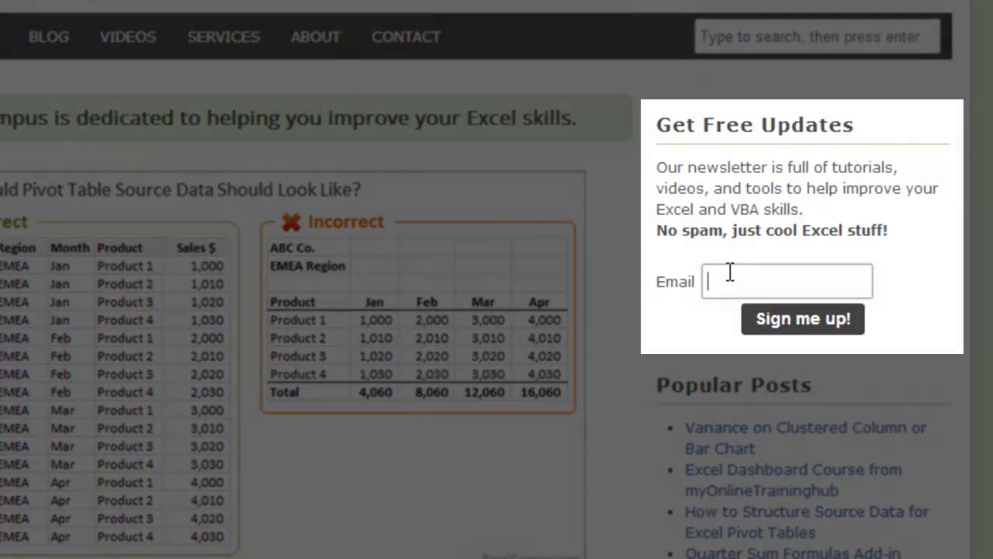
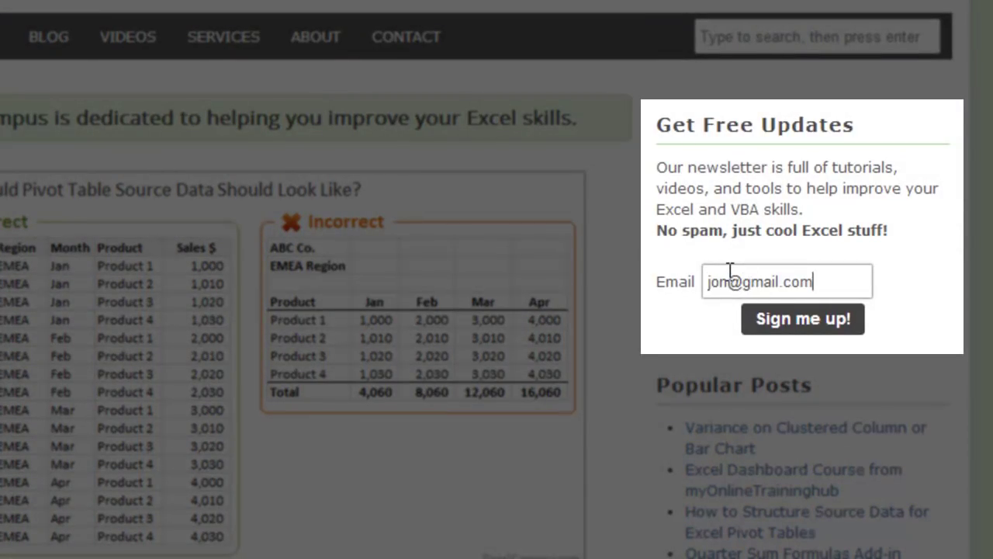